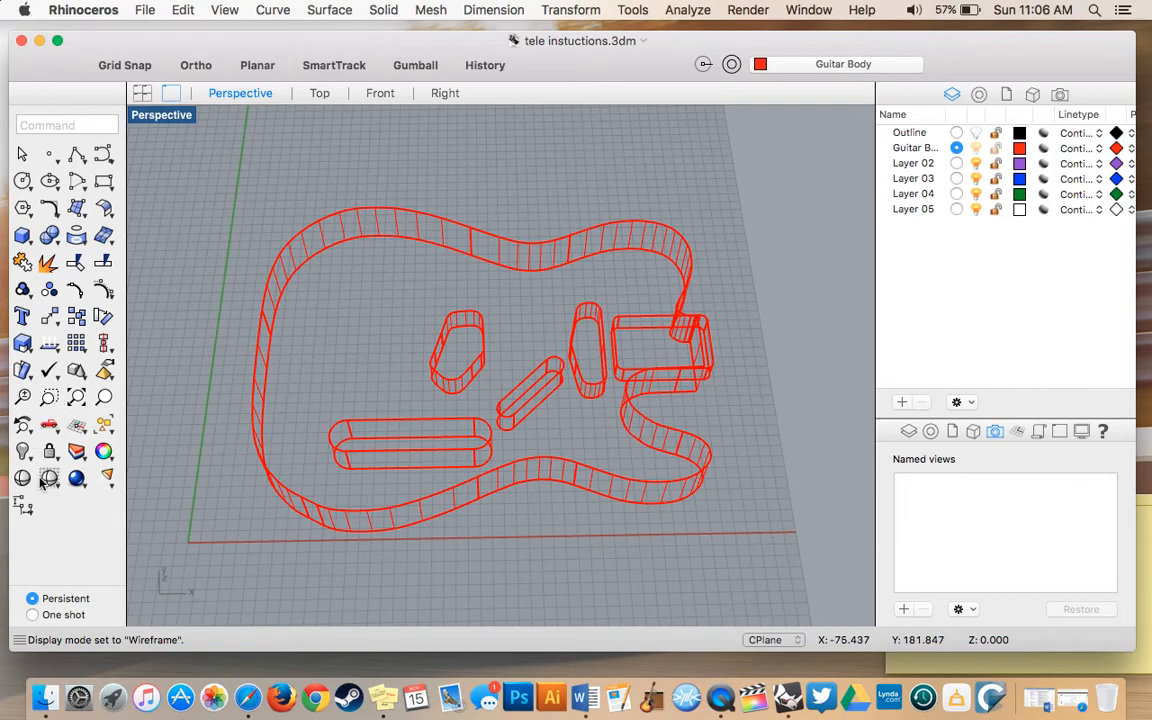
# Step: Switch the Perspective viewport to Shaded display mode
pyautogui.click(50, 480)
pyautogui.scroll(-5, 190, 371)
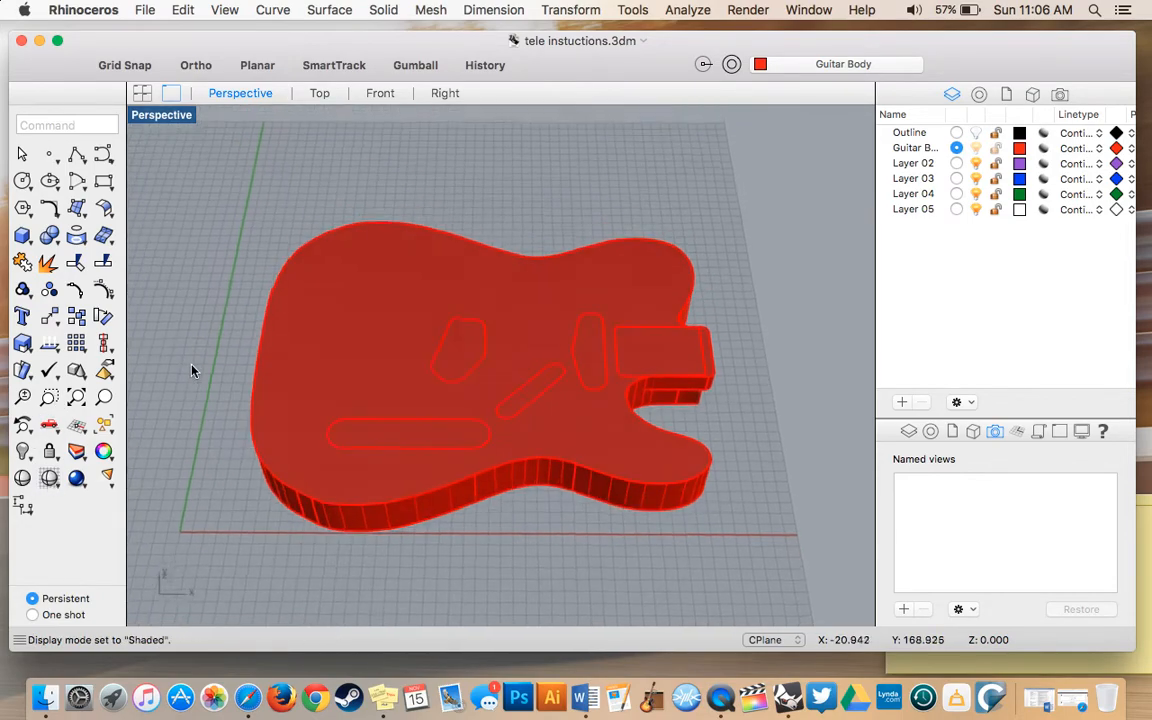
# Step: Examine the guitar body's side walls, underside and the block at the neck joint from several angles
pyautogui.scroll(10, 240, 481)
pyautogui.moveTo(243, 465); pyautogui.dragTo(321, 62, button='right')
pyautogui.moveTo(321, 335)
pyautogui.mouseDown(button='right')
pyautogui.moveTo(309, 235)
pyautogui.moveTo(323, 206)
pyautogui.mouseUp(button='right')
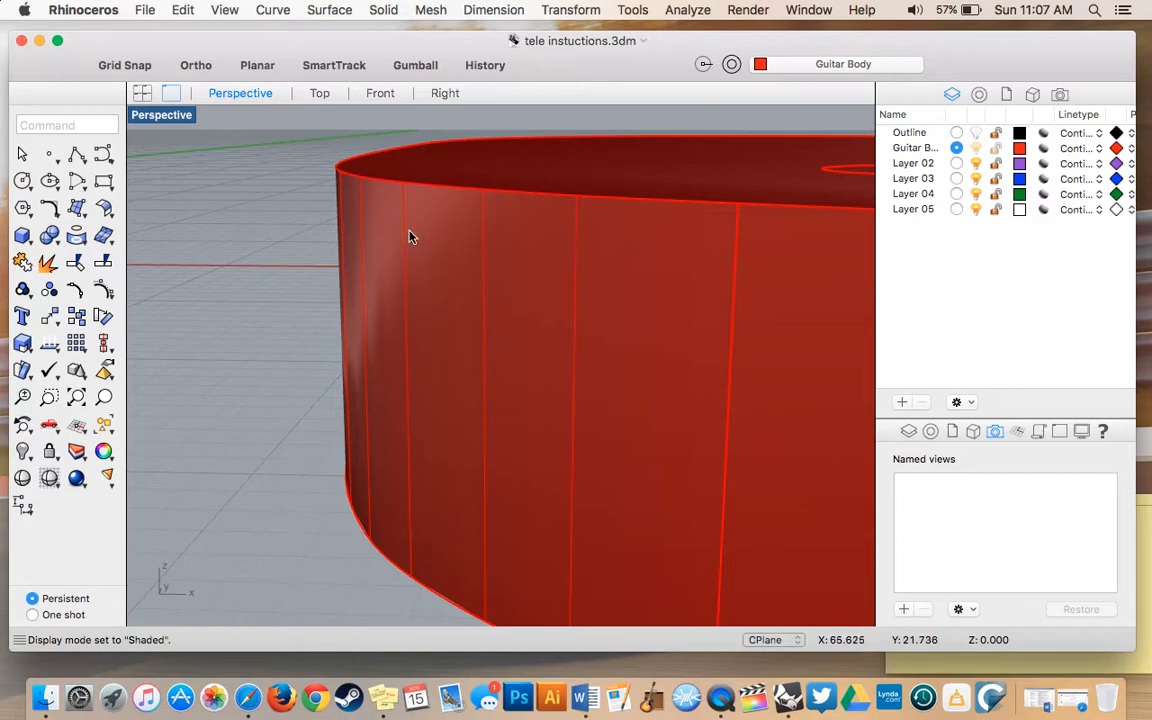
pyautogui.scroll(-5, 335, 255)
pyautogui.scroll(8, 335, 255)
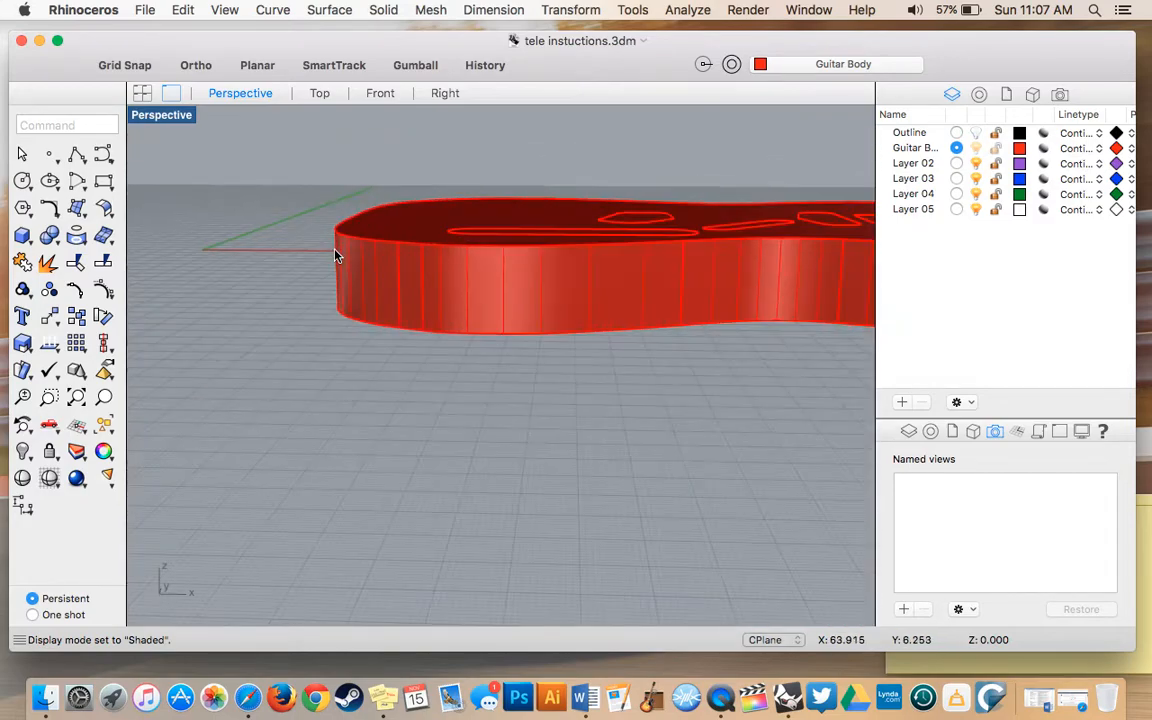
pyautogui.keyDown('shift'); pyautogui.hscroll(5, 335, 255); pyautogui.keyUp('shift')
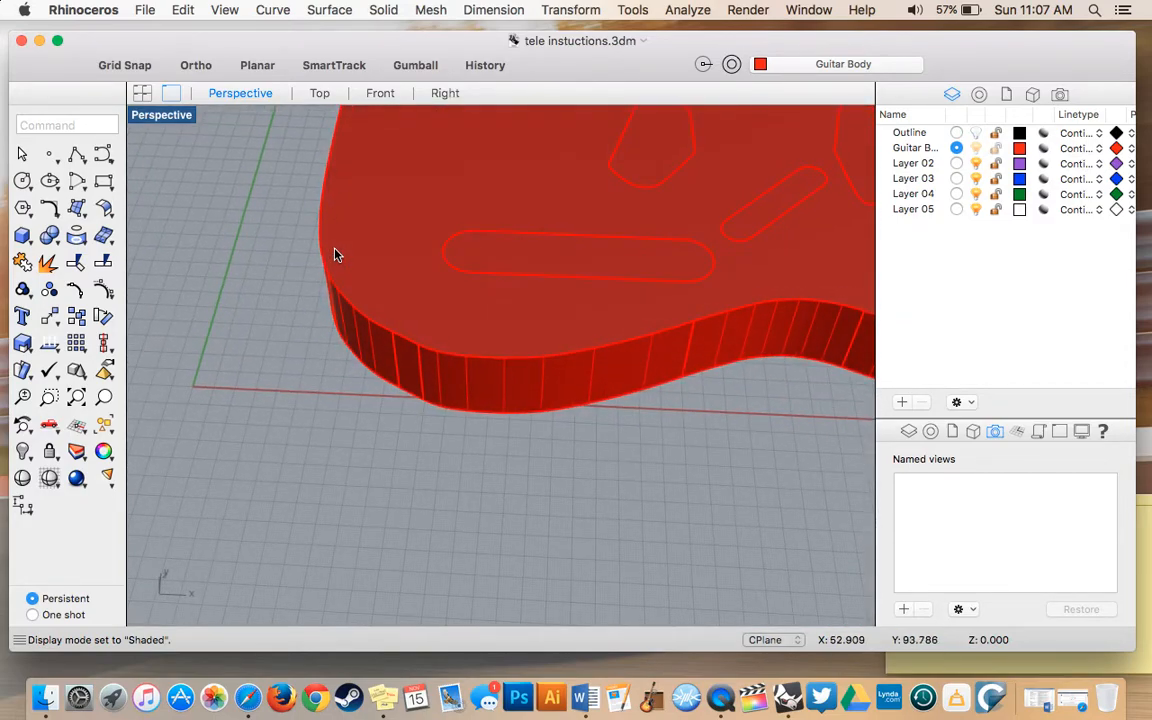
pyautogui.scroll(5, 335, 255)
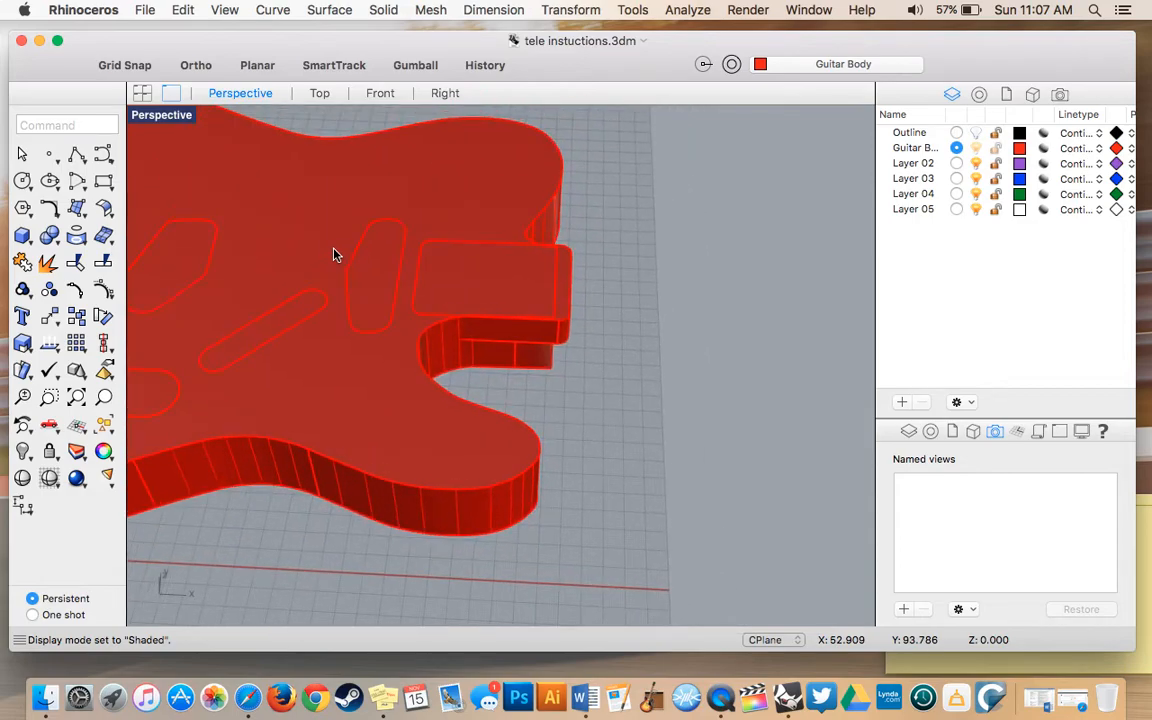
pyautogui.scroll(-10, 526, 358)
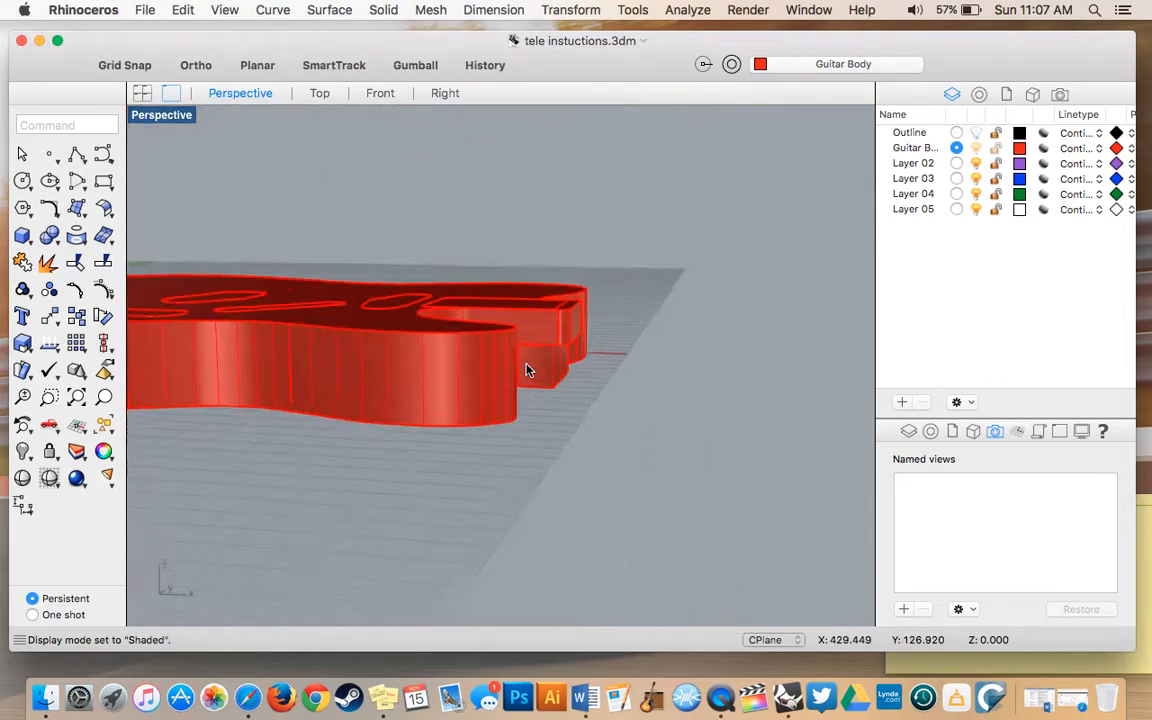
pyautogui.scroll(5, 526, 364)
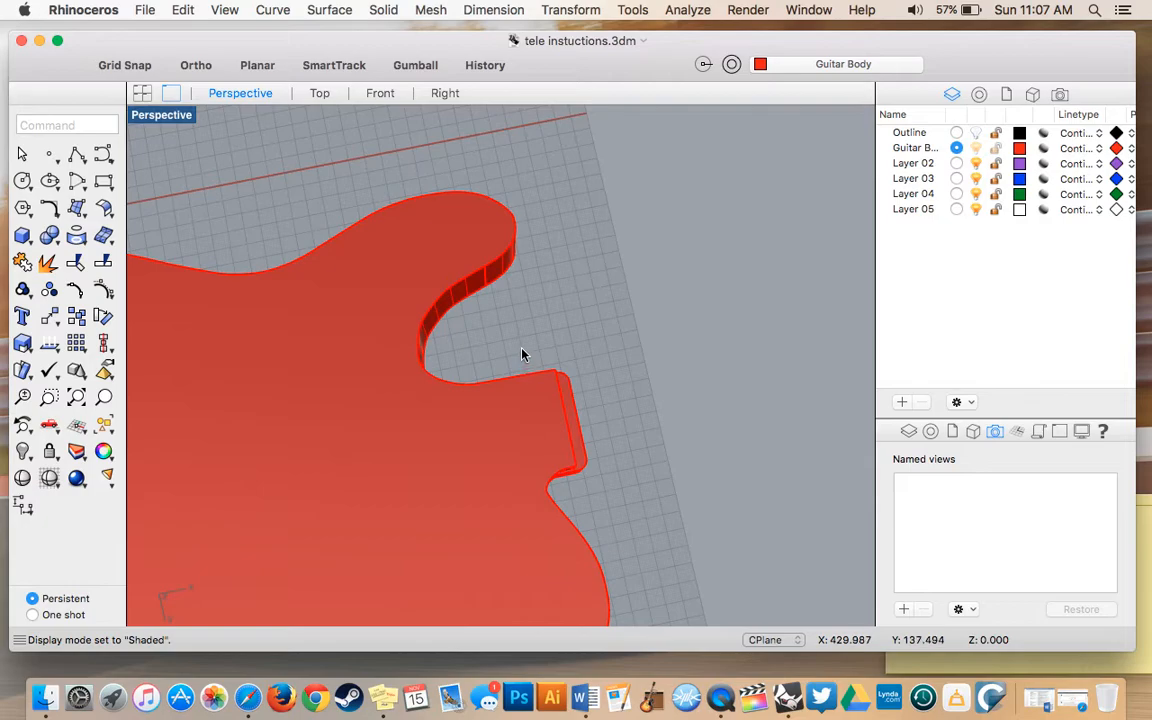
pyautogui.scroll(5, 497, 386)
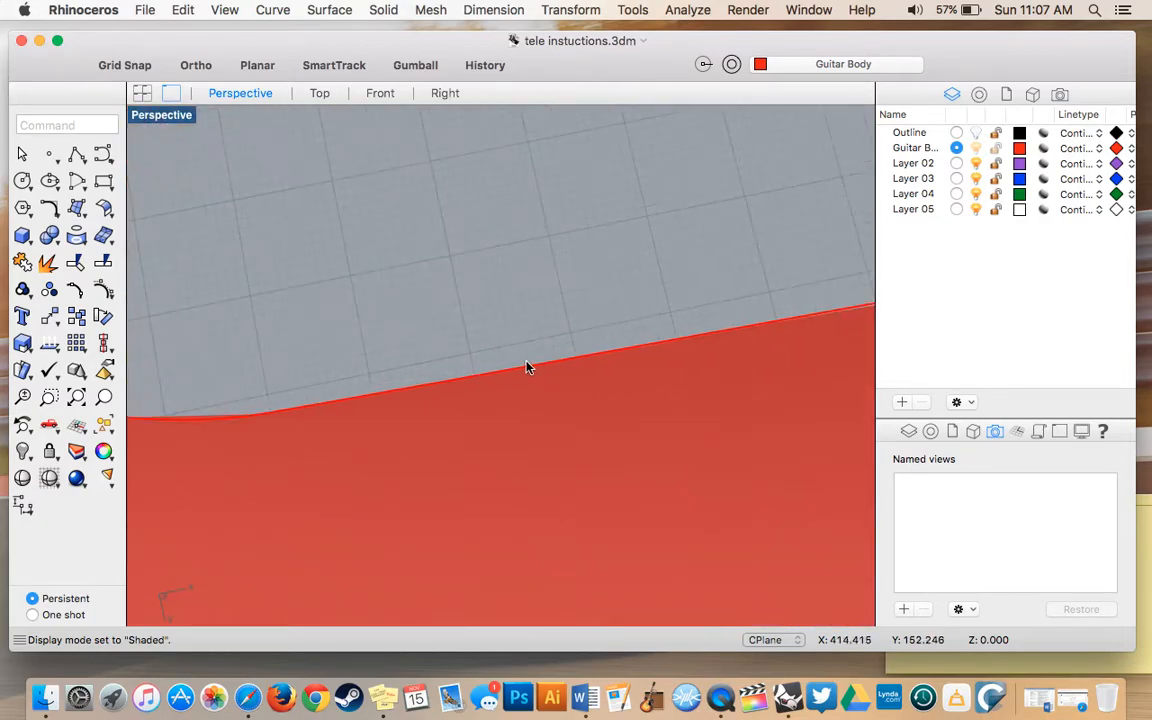
pyautogui.scroll(-3, 527, 368)
pyautogui.scroll(-5, 614, 310)
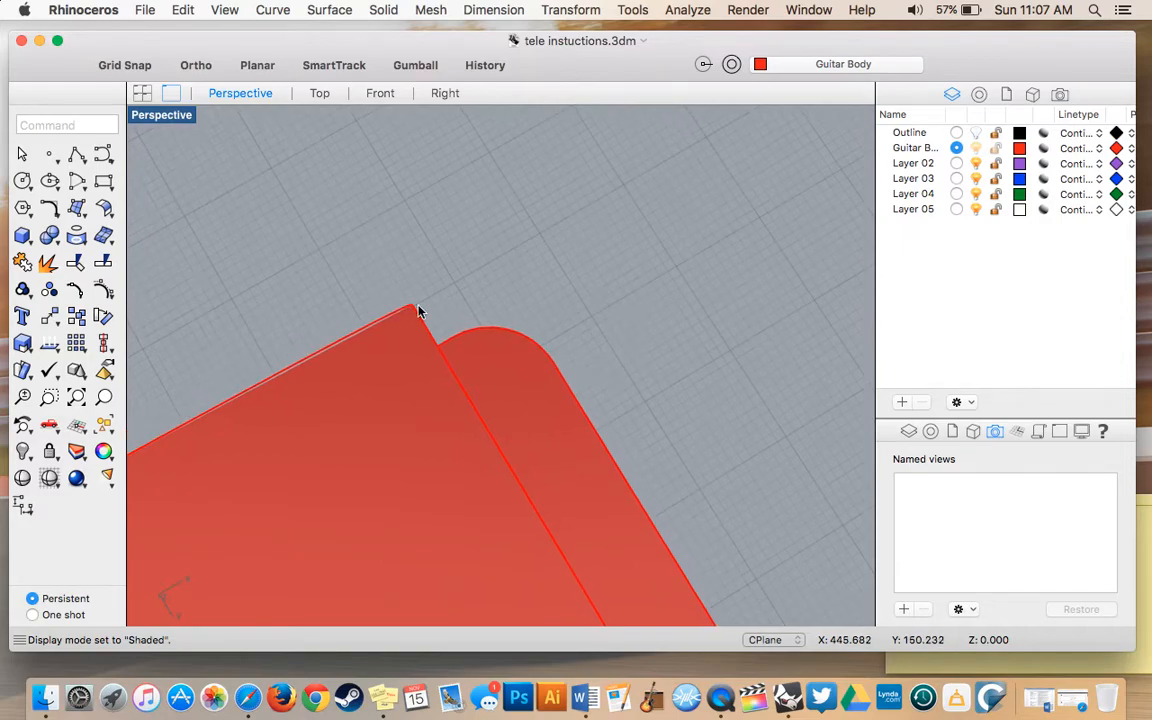
pyautogui.scroll(-5, 276, 380)
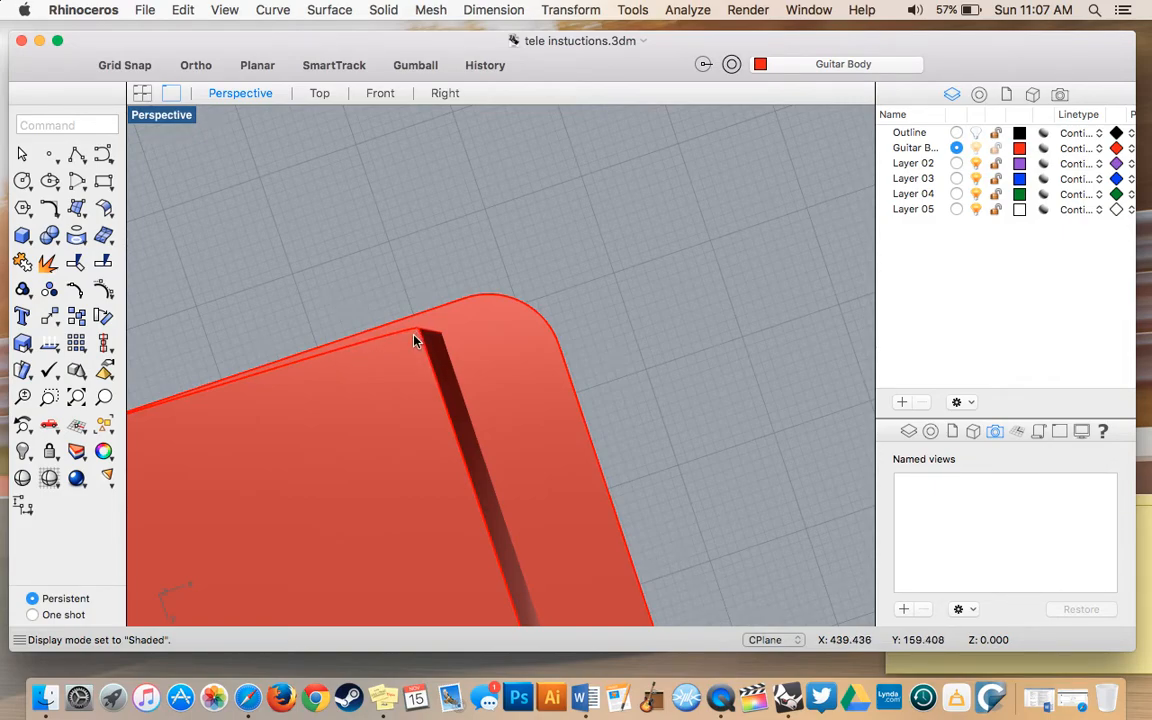
pyautogui.scroll(10, 412, 350)
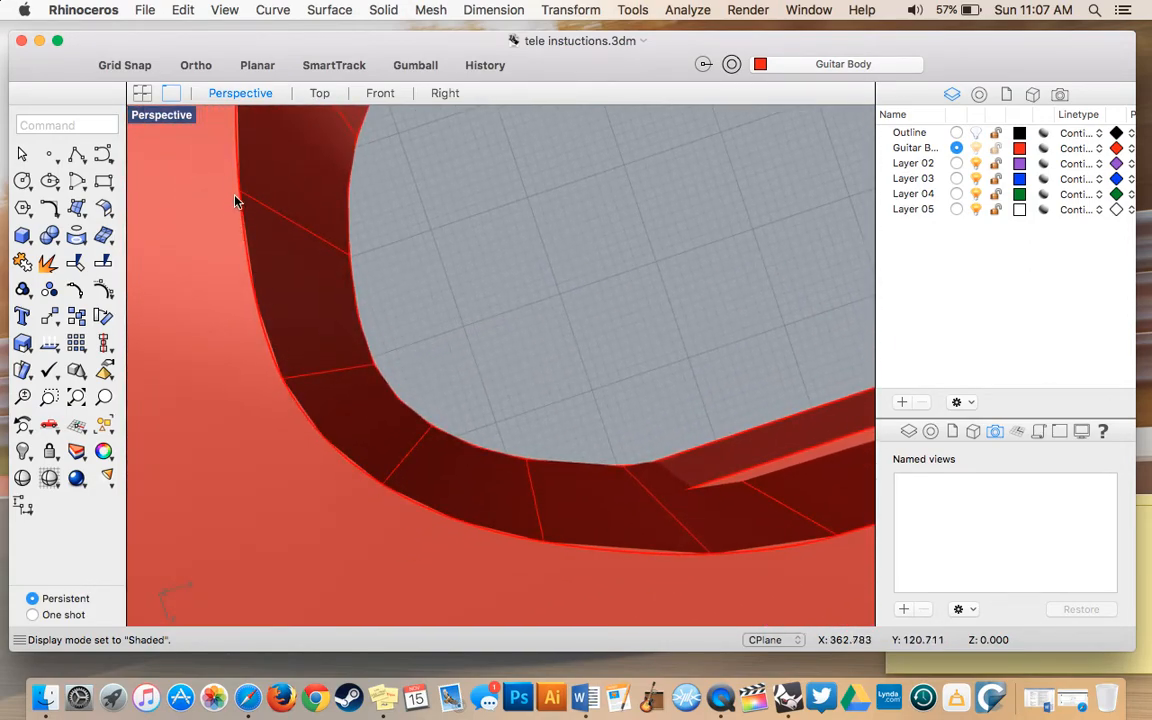
pyautogui.scroll(8, 679, 355)
pyautogui.scroll(5, 679, 355)
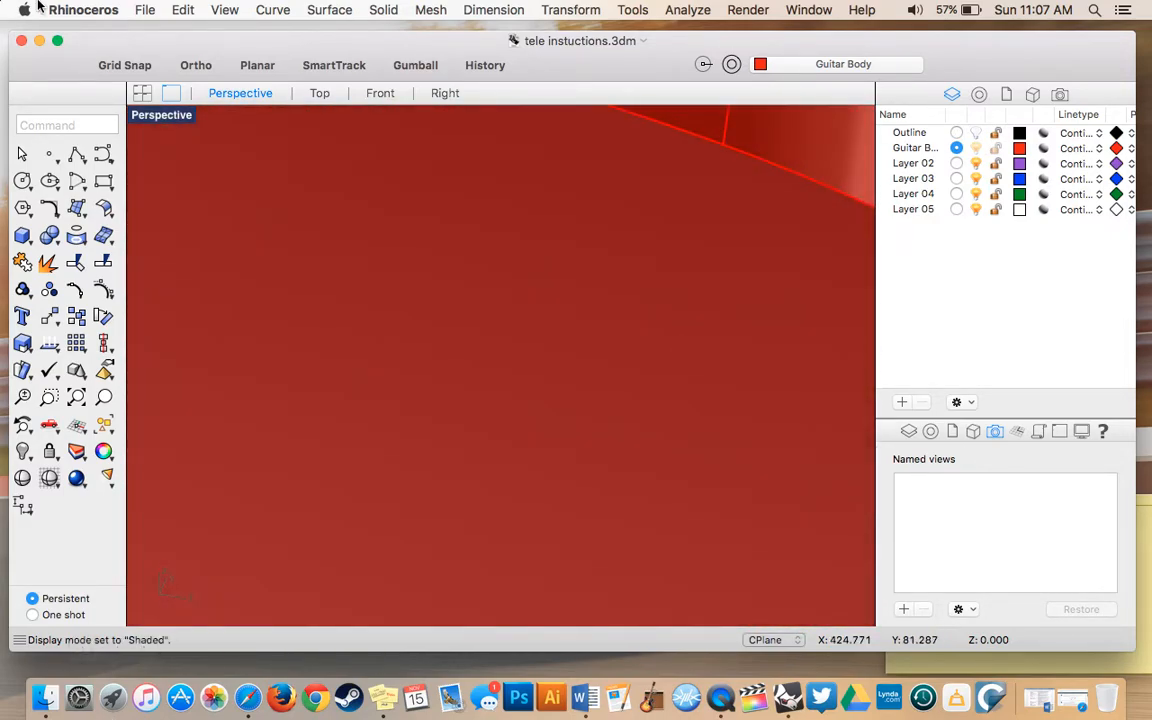
pyautogui.scroll(-12, 545, 245)
pyautogui.scroll(5, 568, 265)
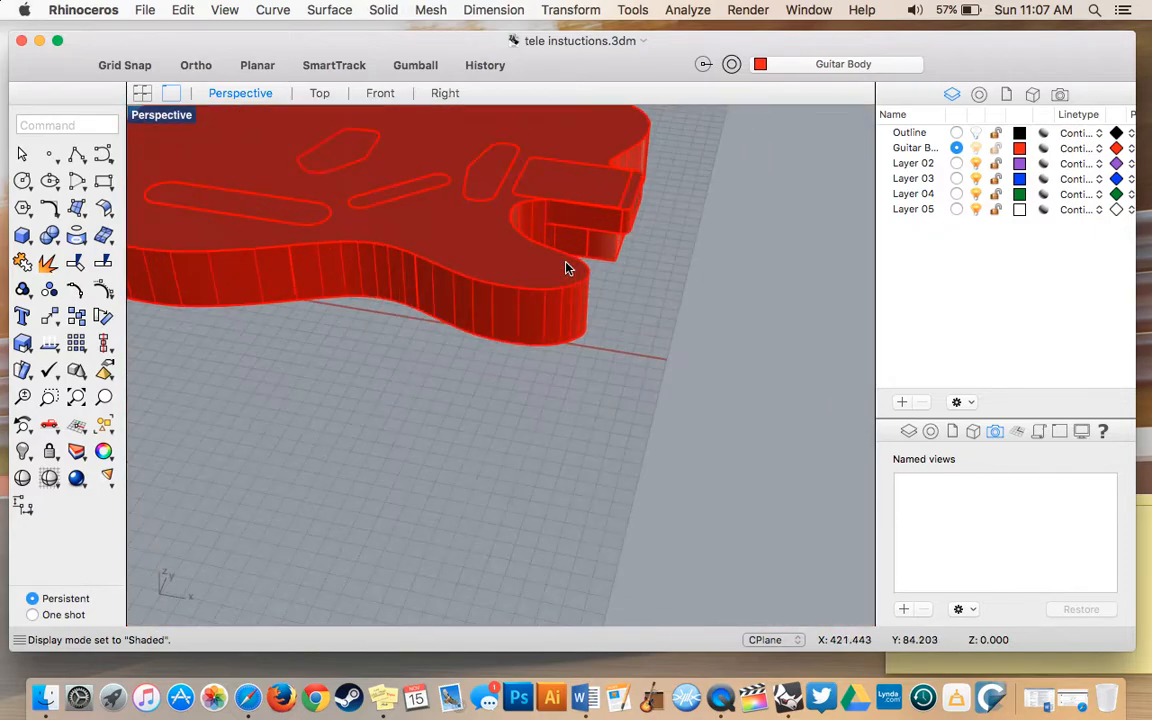
pyautogui.scroll(-4, 566, 268)
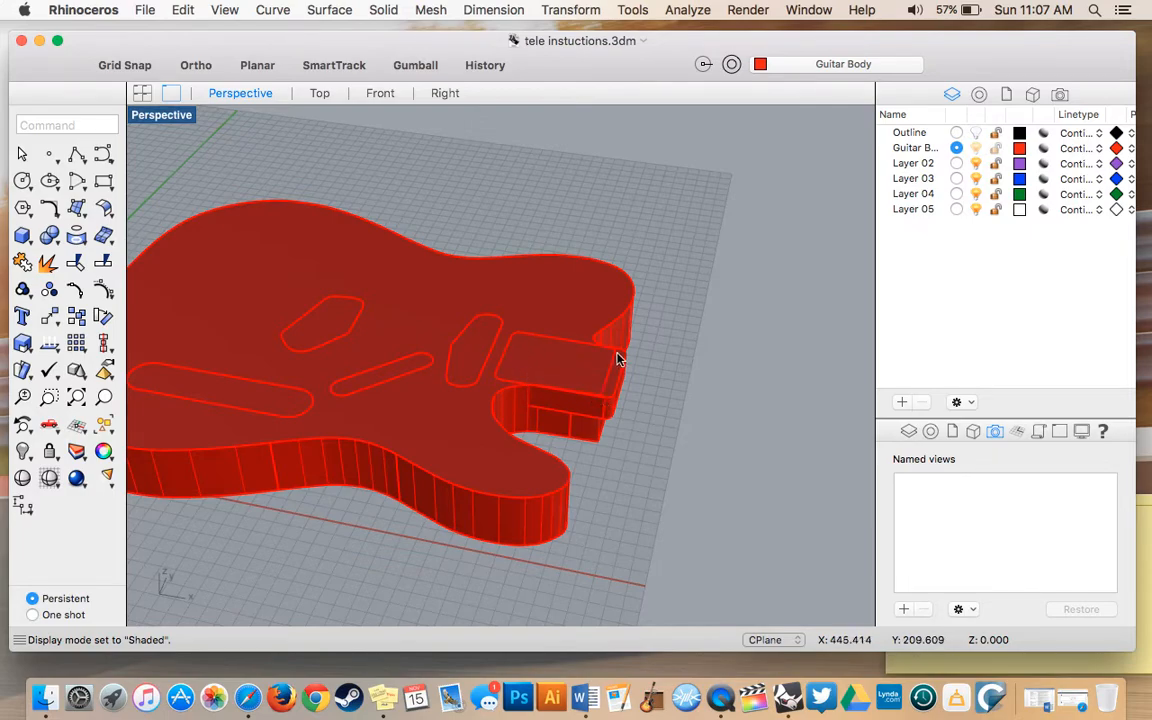
# Step: Boolean Split the guitar body using the rounded rectangular neck-pocket extrusion as the cutting object, with Delete Input enabled
pyautogui.moveTo(597, 334); pyautogui.dragTo(566, 369, button='right')
pyautogui.scroll(5, 566, 369)
pyautogui.scroll(-3, 564, 368)
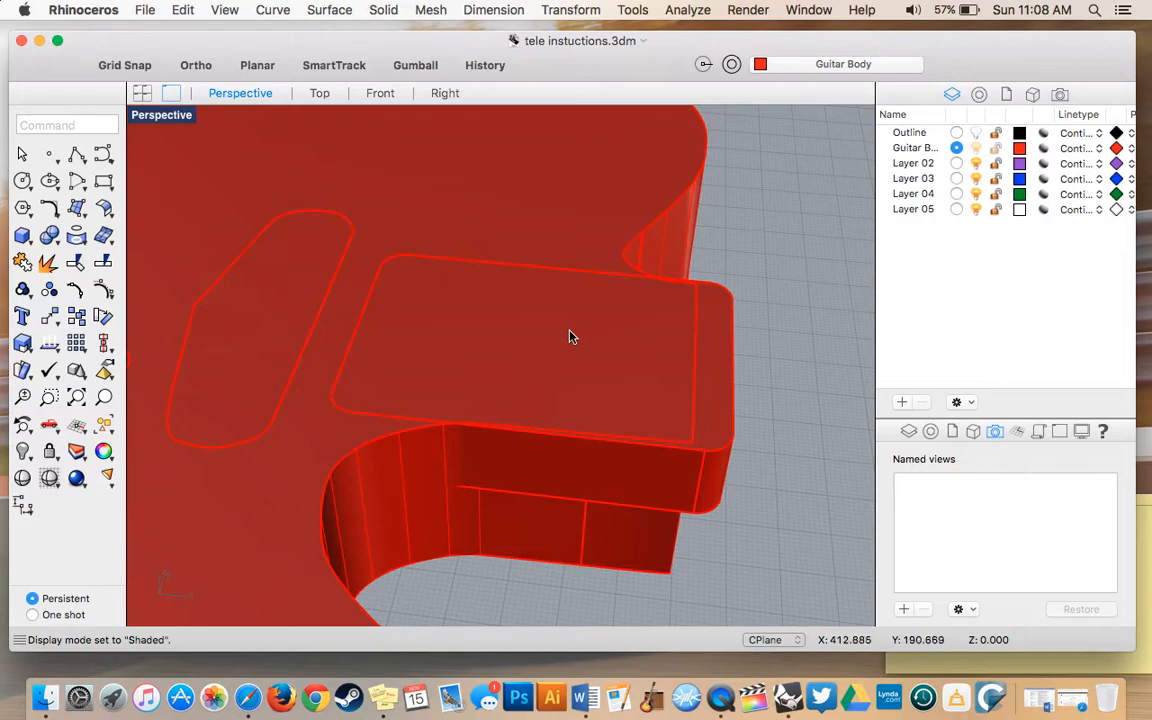
pyautogui.click(385, 10)
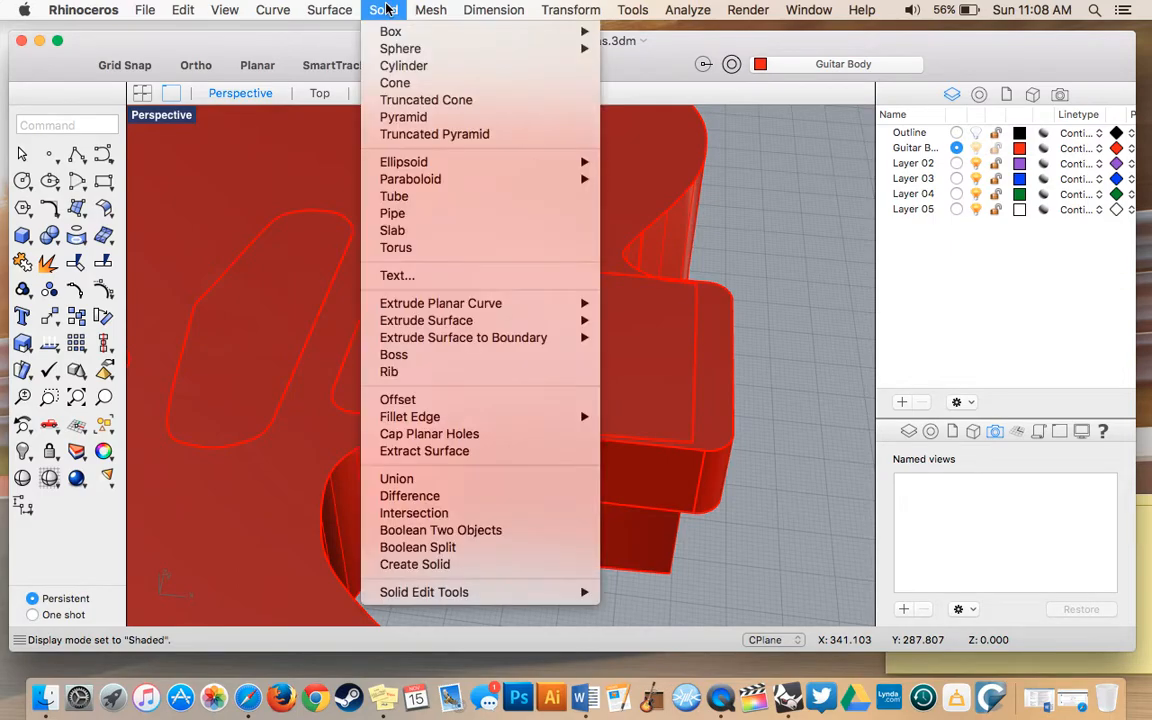
pyautogui.click(497, 546)
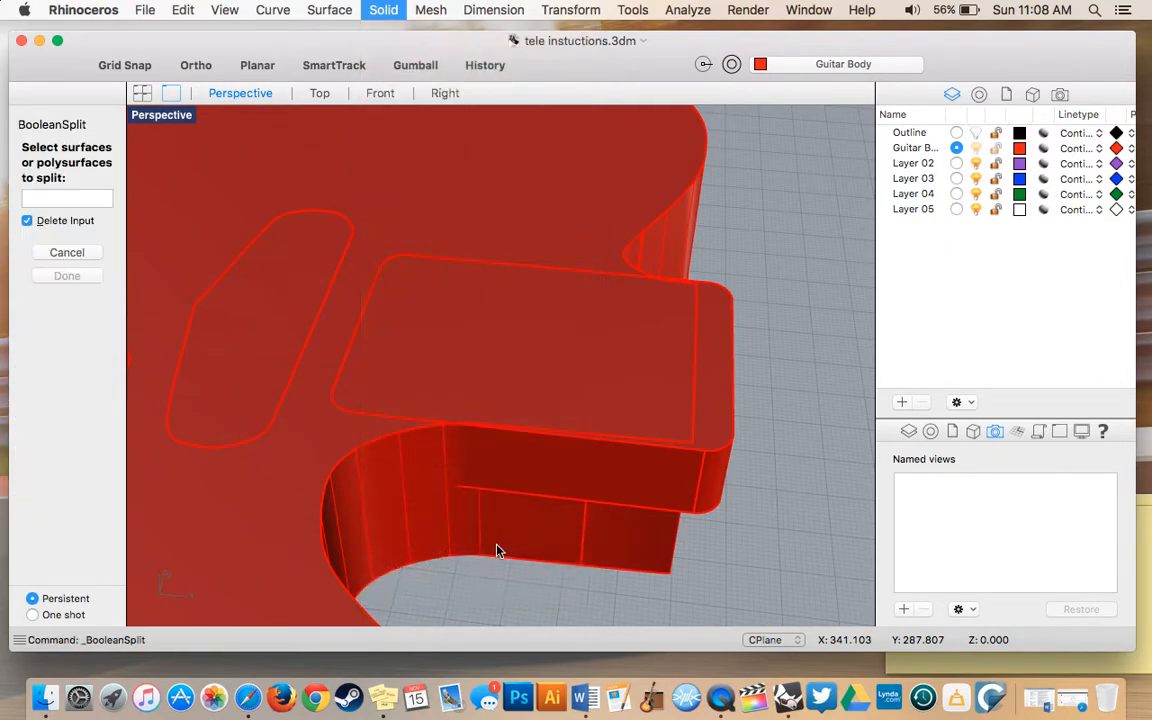
pyautogui.click(660, 189)
pyautogui.press('Return')
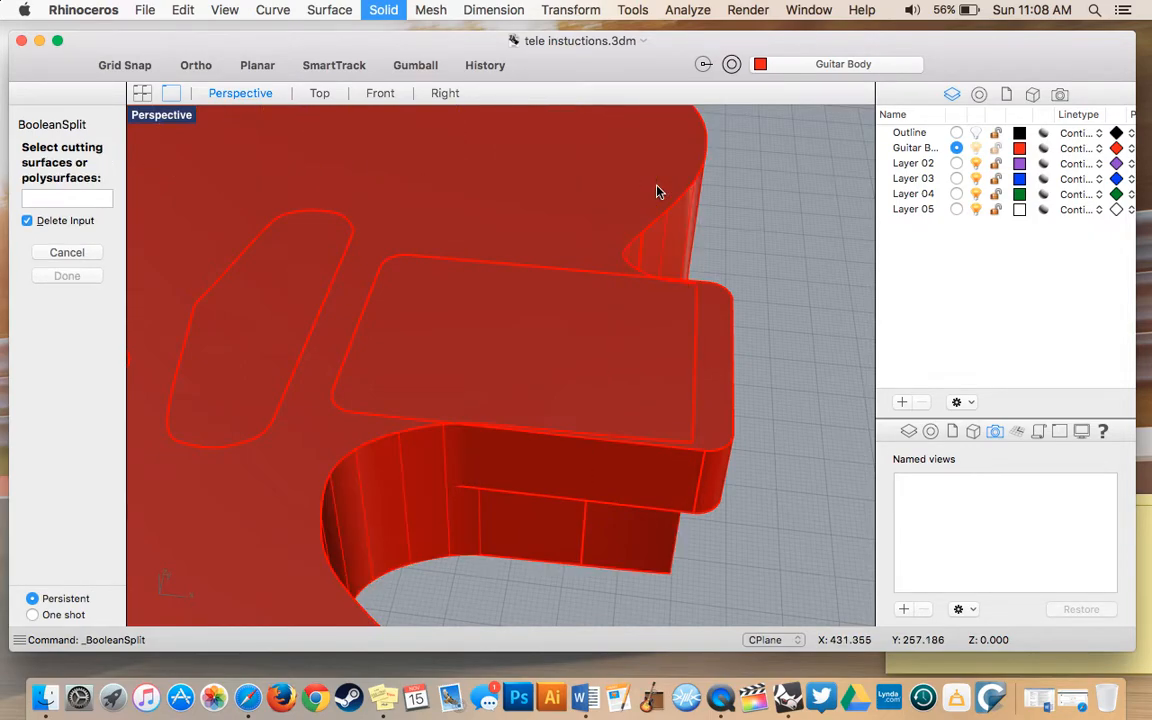
pyautogui.click(470, 290)
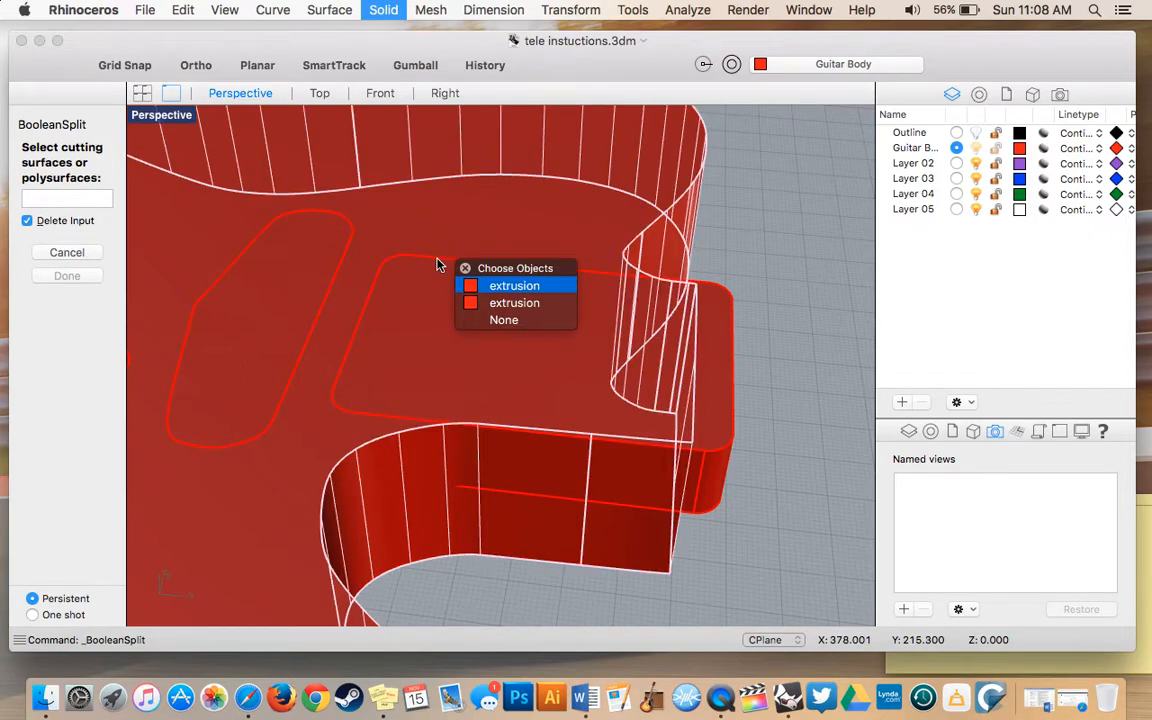
pyautogui.click(478, 303)
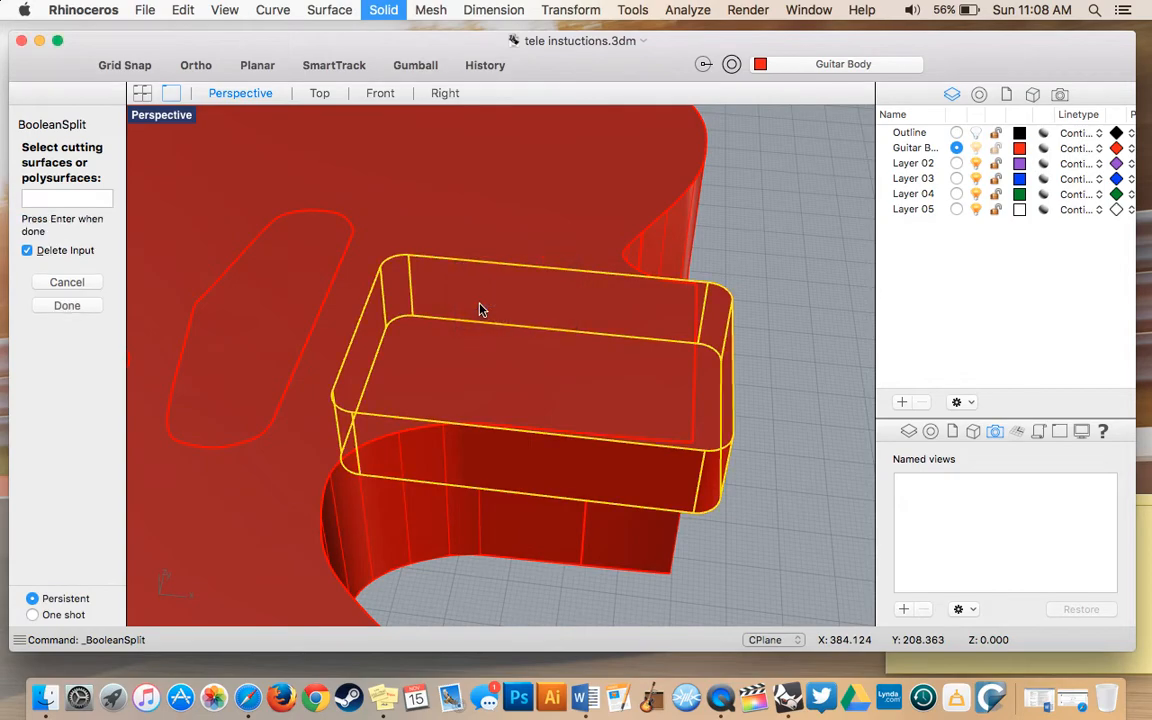
pyautogui.click(52, 311)
# Step: Delete the split-off polysurface and the rectangular cutting extrusion to leave the neck pocket open
pyautogui.click(532, 279)
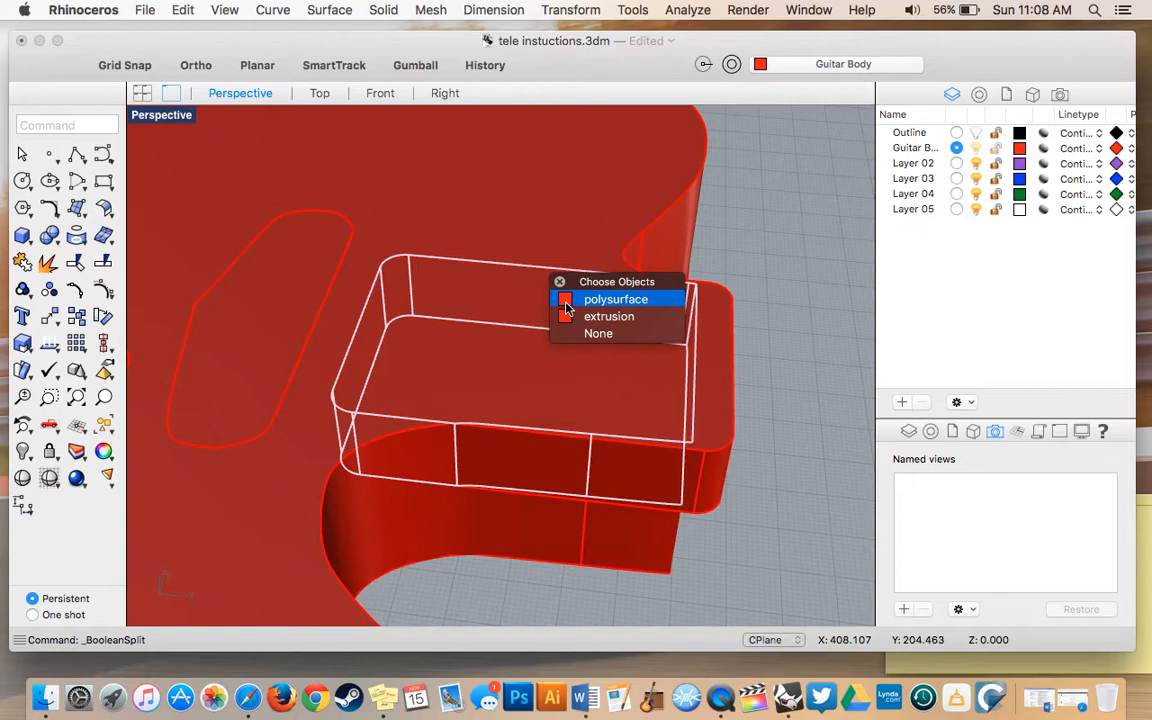
pyautogui.click(566, 300)
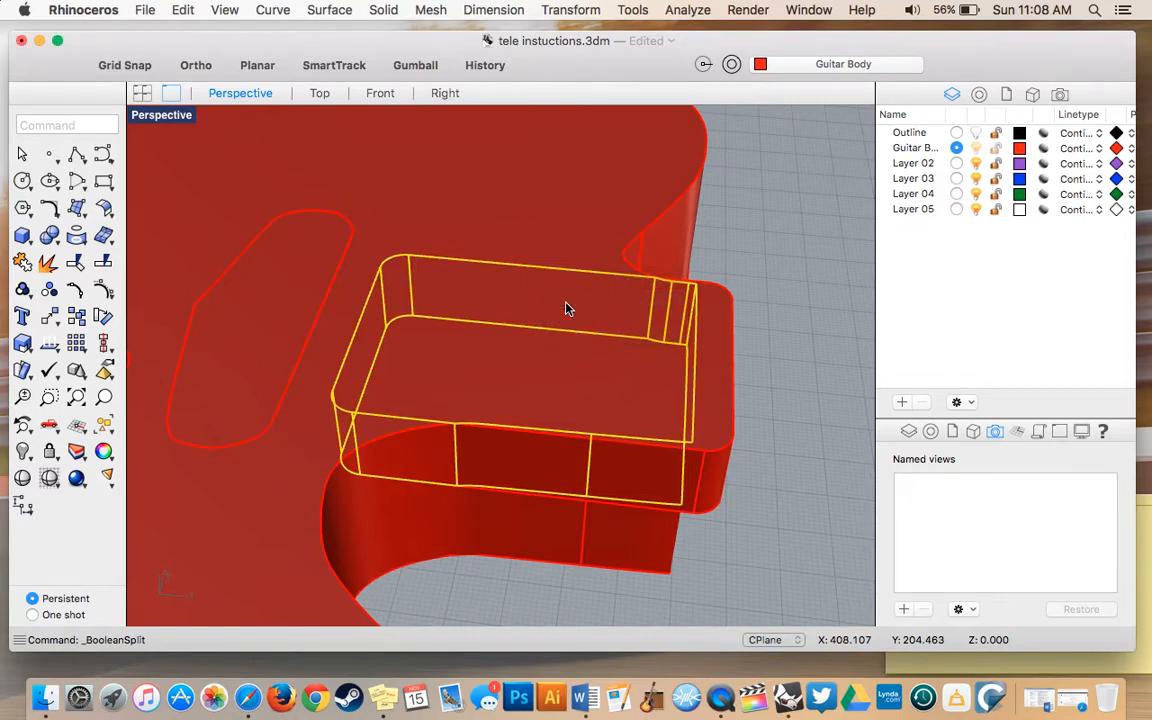
pyautogui.press('Delete')
pyautogui.click(538, 278)
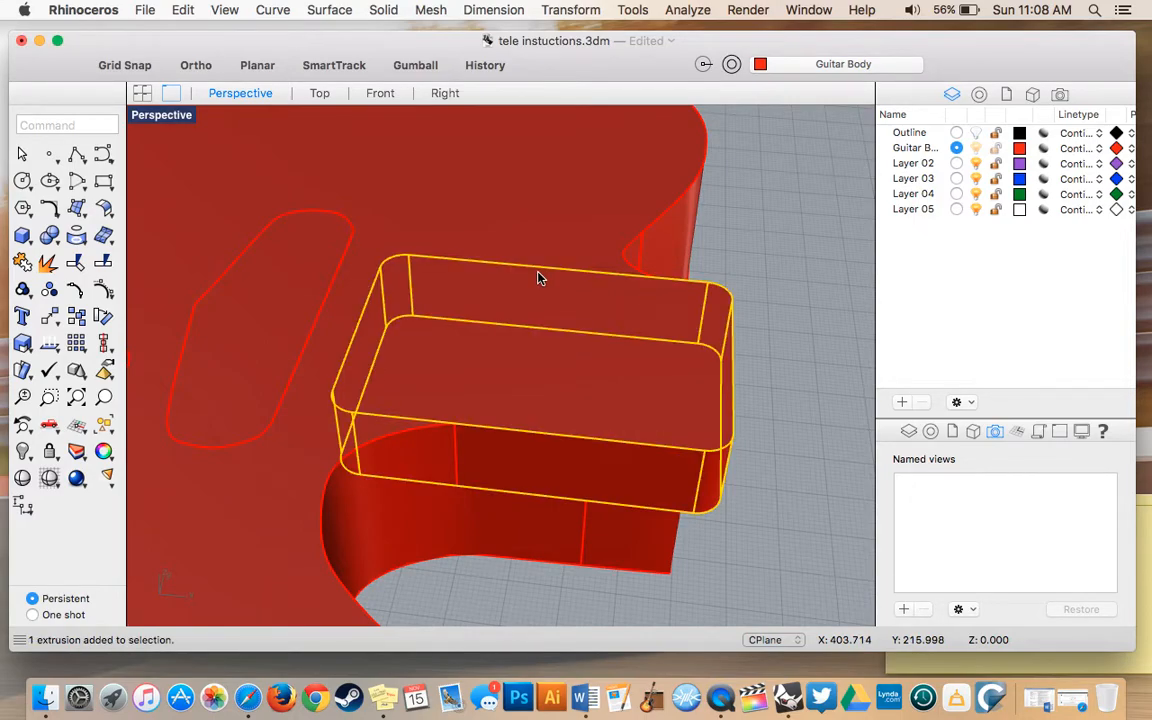
pyautogui.press('Delete')
pyautogui.hscroll(10, 538, 278)
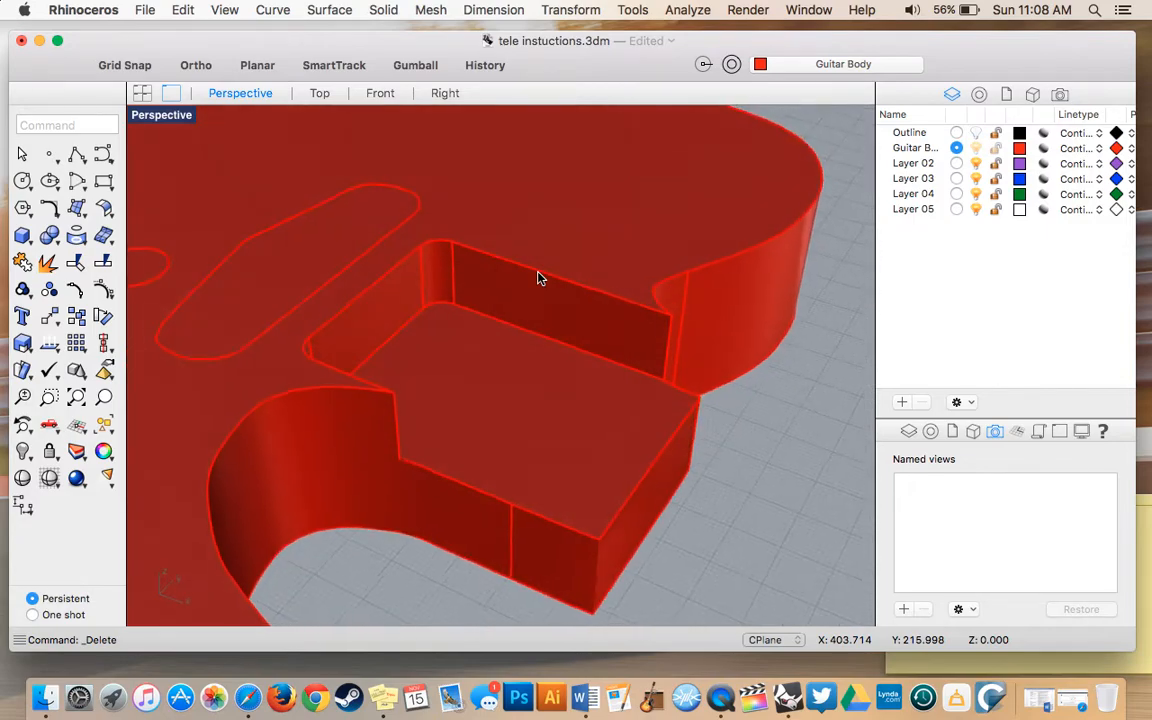
pyautogui.scroll(-10, 538, 278)
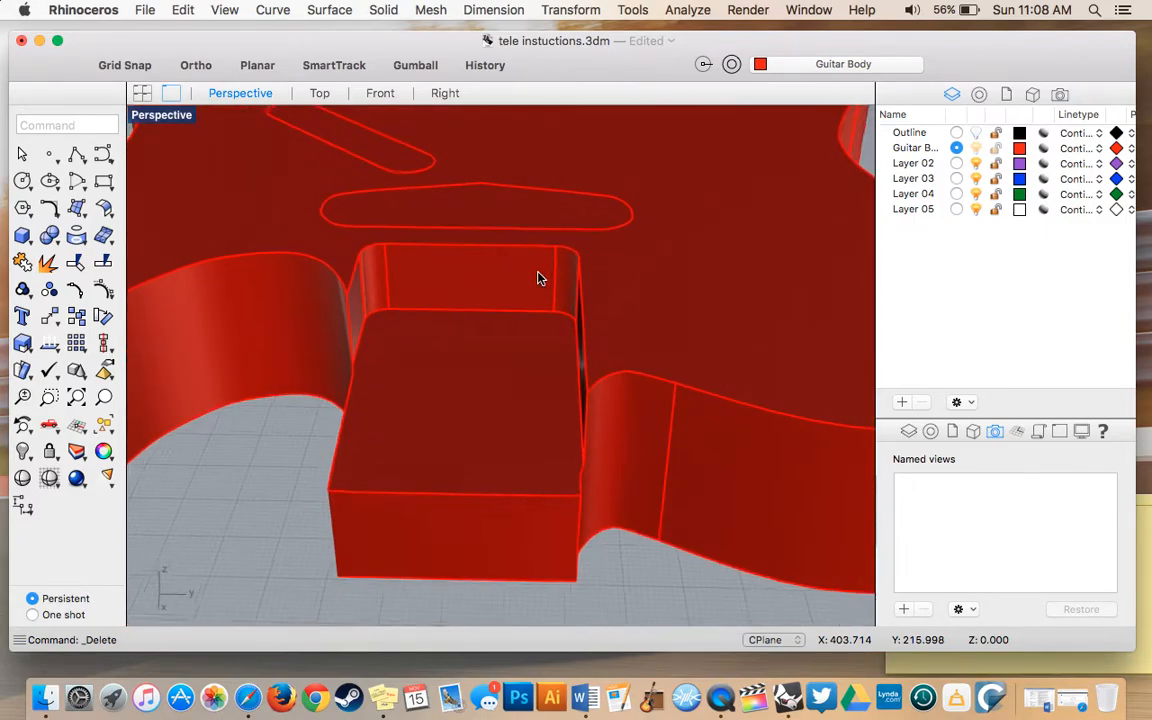
pyautogui.scroll(10, 538, 278)
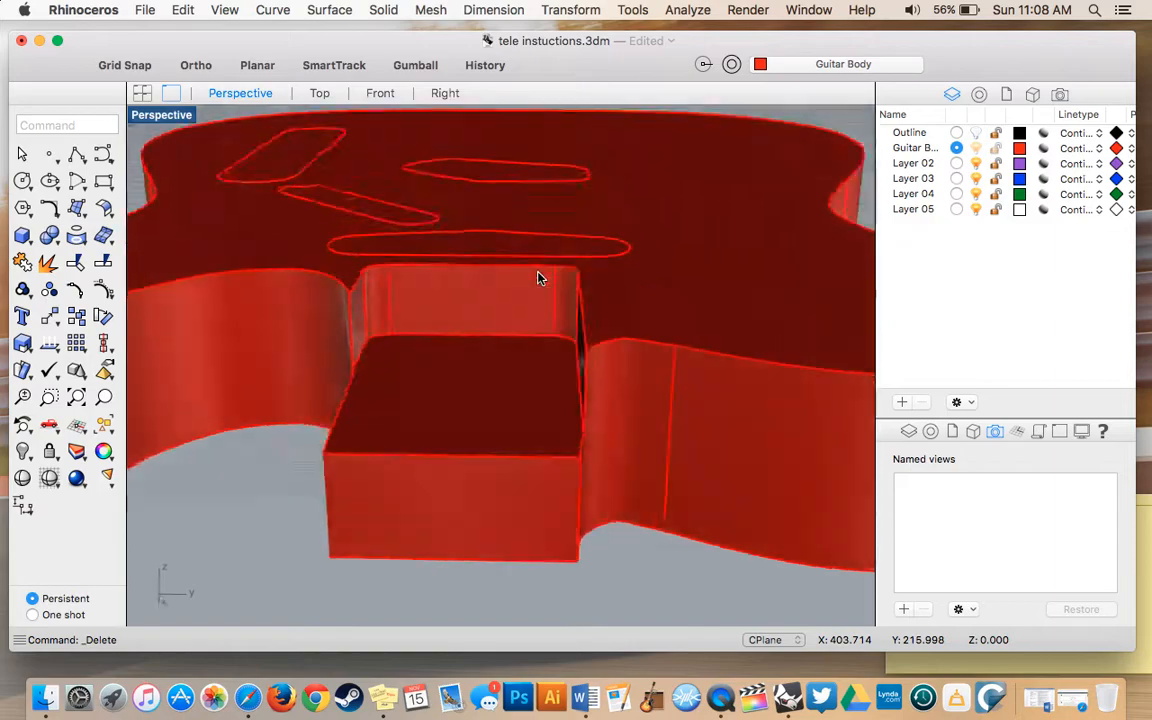
pyautogui.scroll(-5, 538, 278)
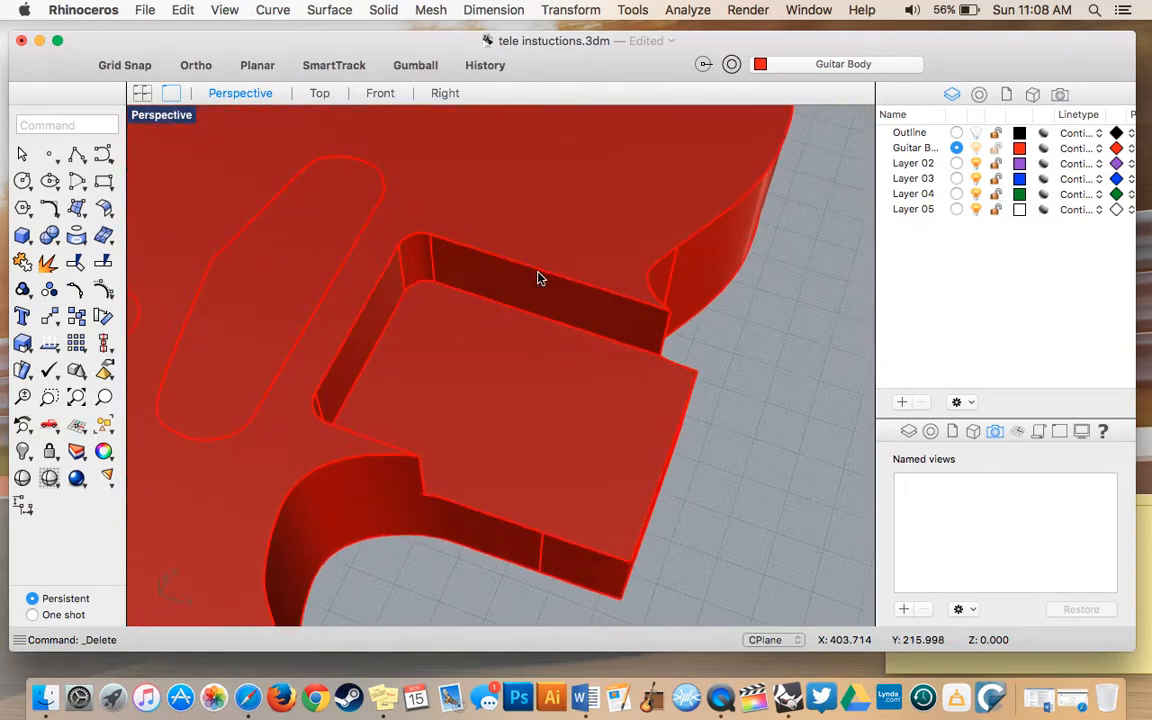
pyautogui.scroll(-5, 538, 278)
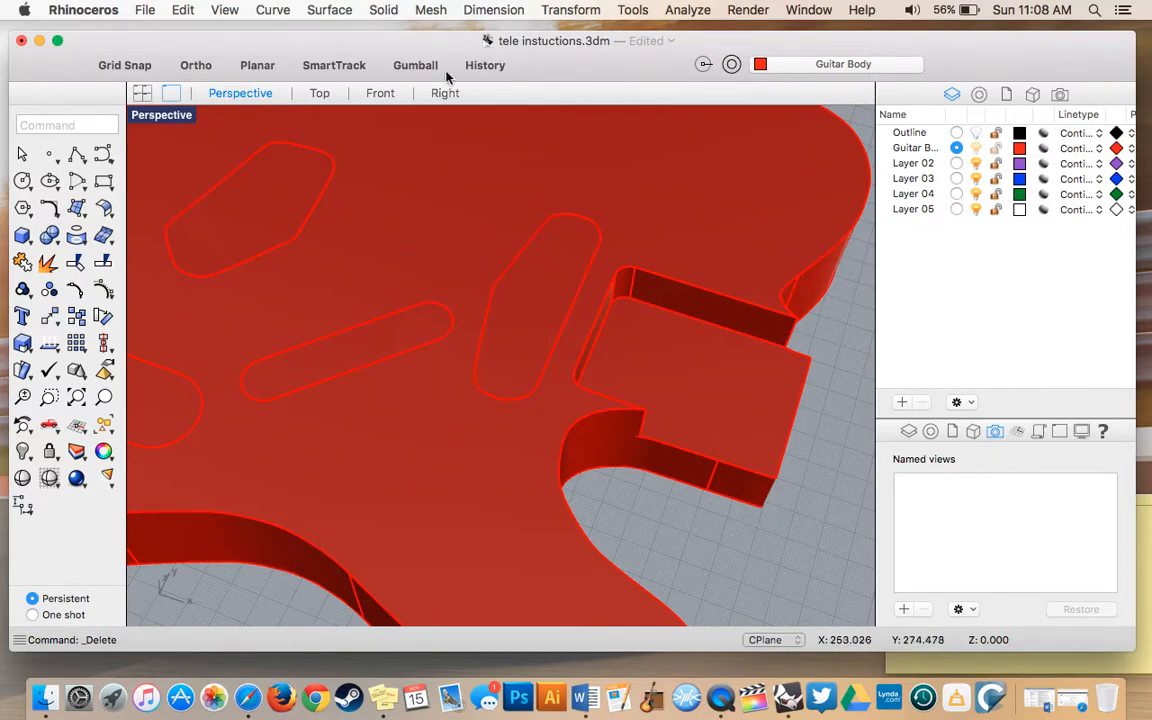
pyautogui.click(384, 9)
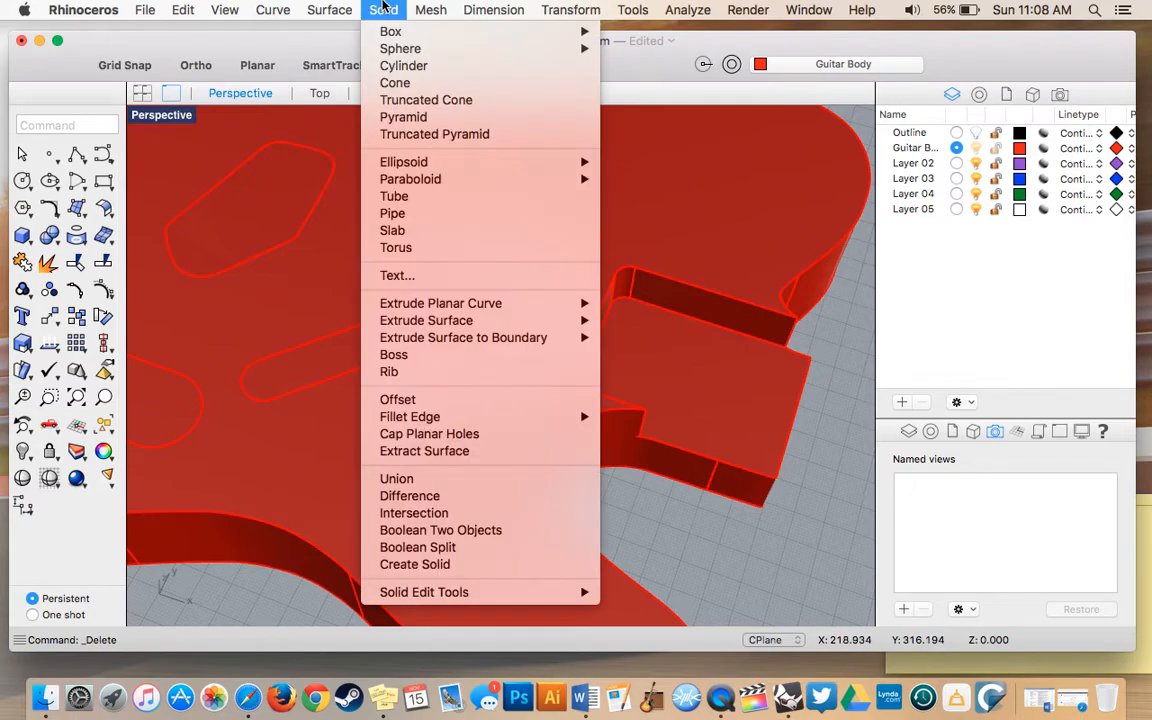
pyautogui.moveTo(498, 421)
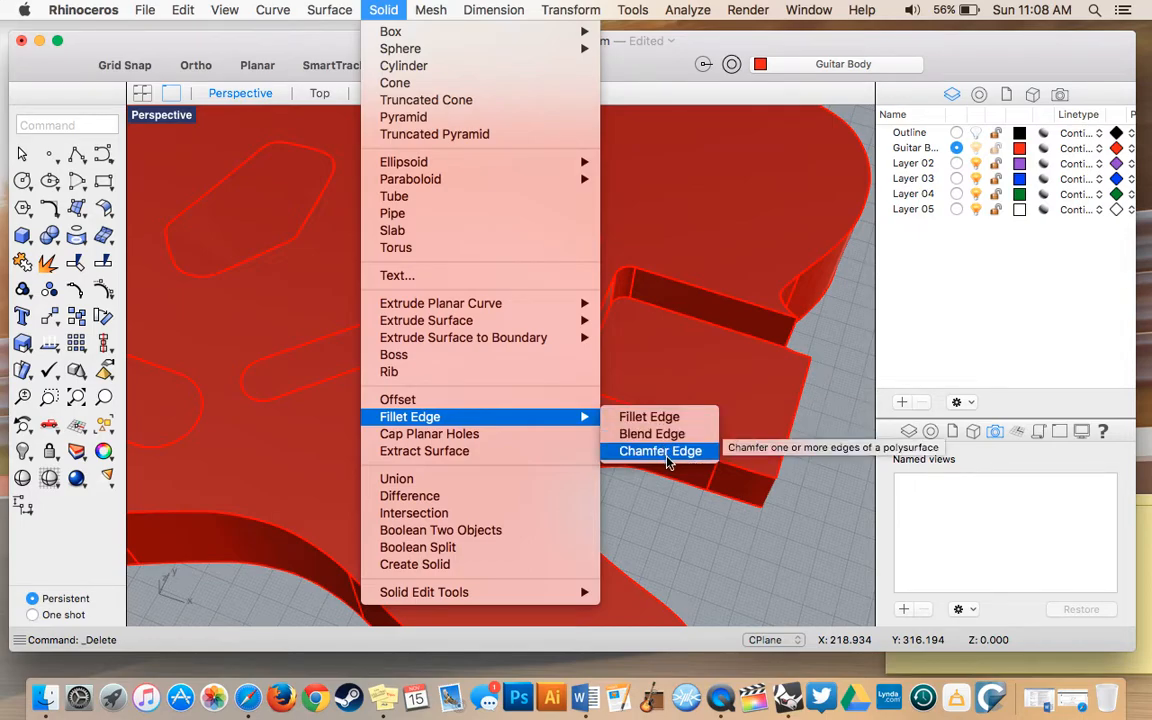
pyautogui.moveTo(846, 8)
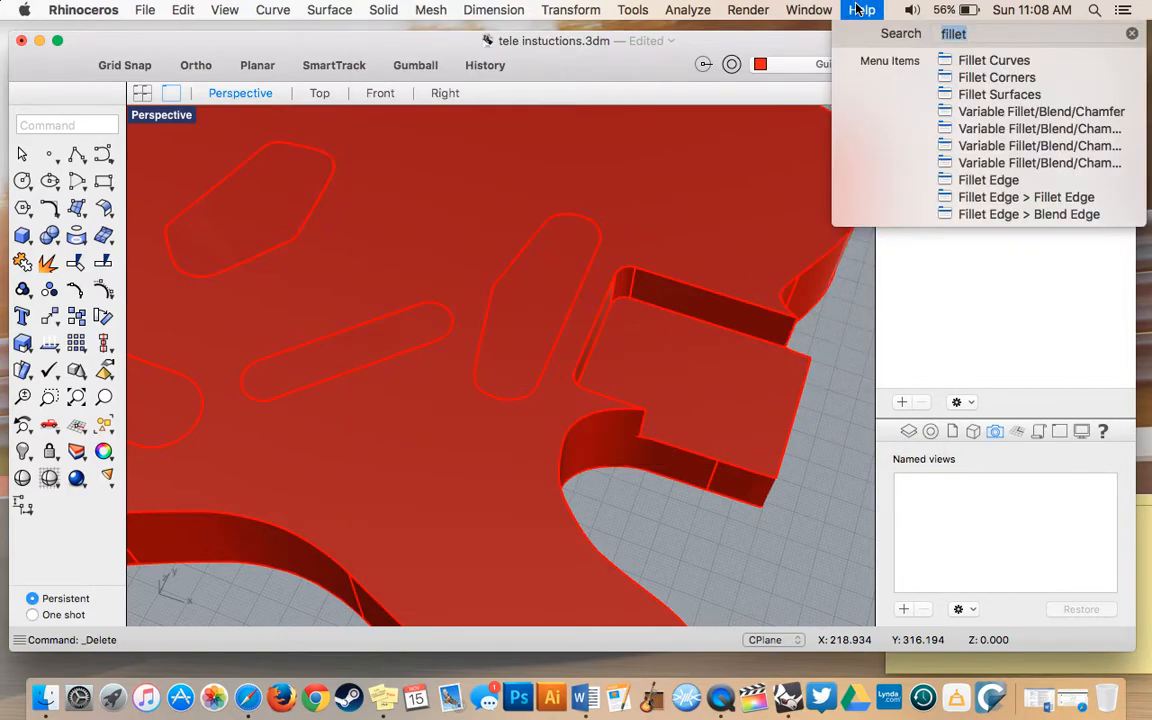
pyautogui.moveTo(990, 181)
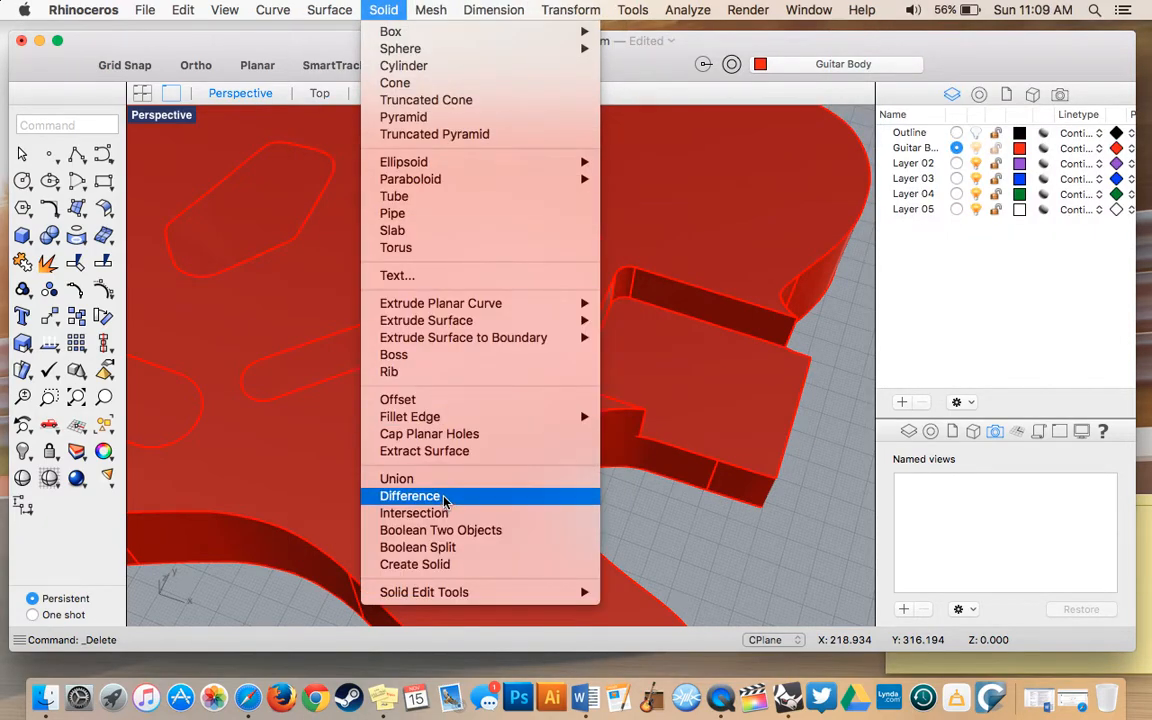
pyautogui.click(107, 210)
pyautogui.click(107, 210)
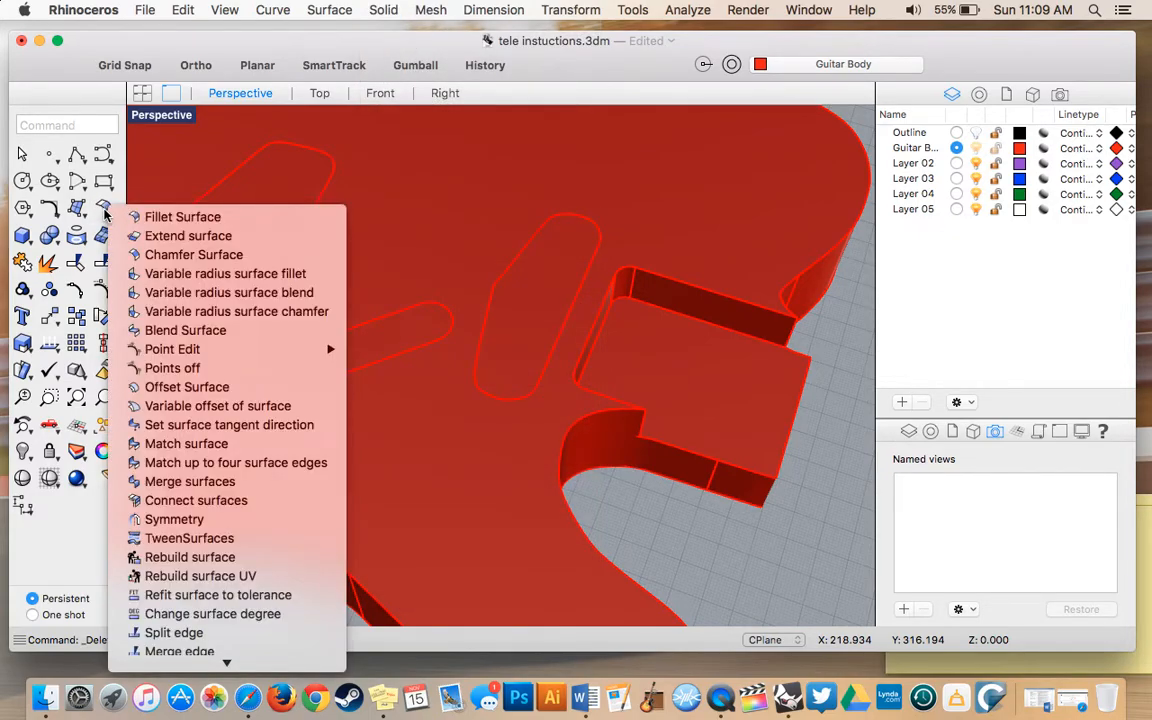
pyautogui.click(341, 3)
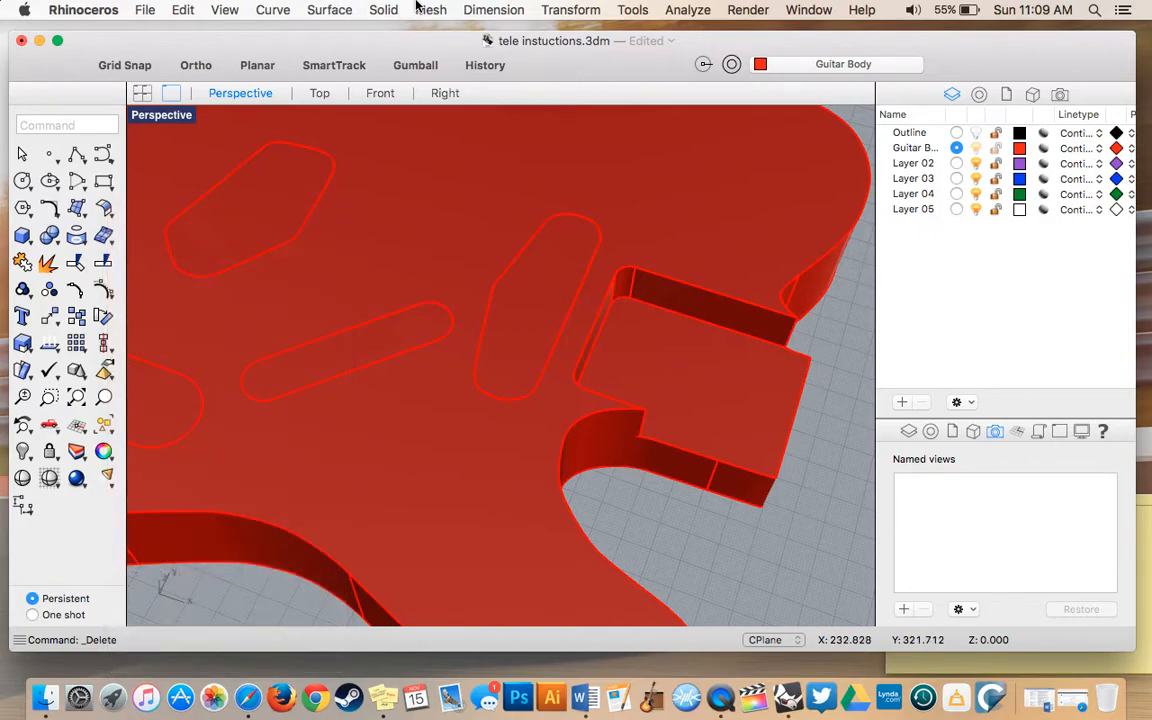
pyautogui.click(388, 11)
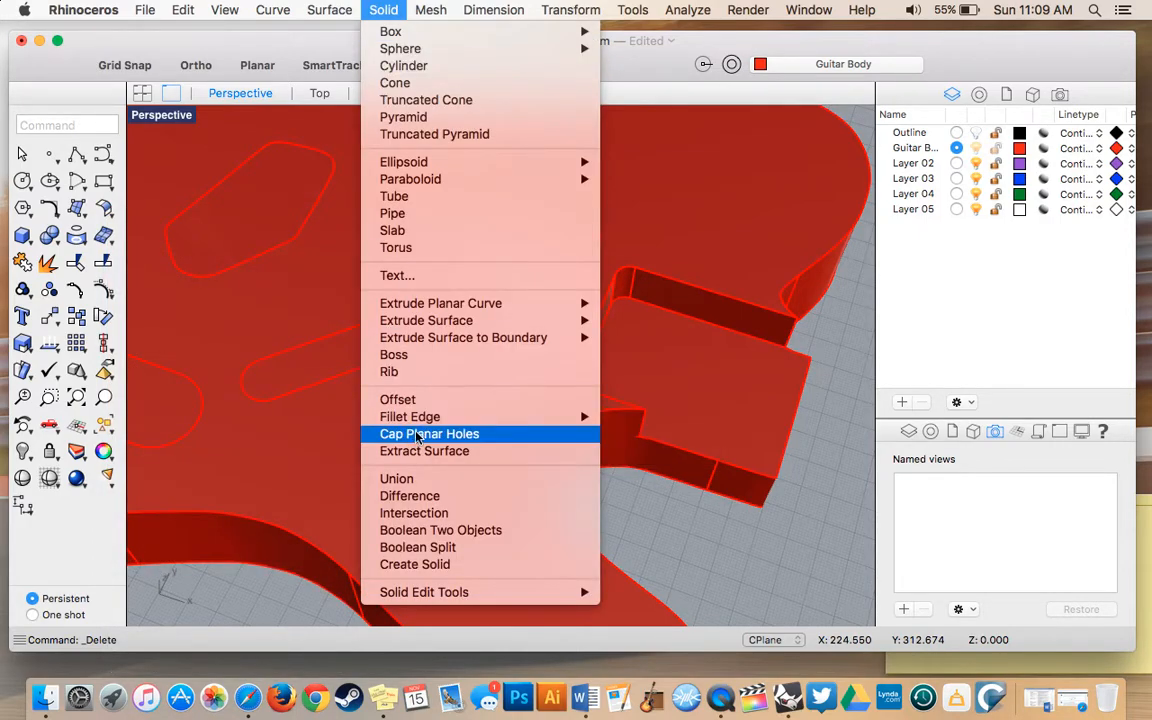
pyautogui.moveTo(589, 415)
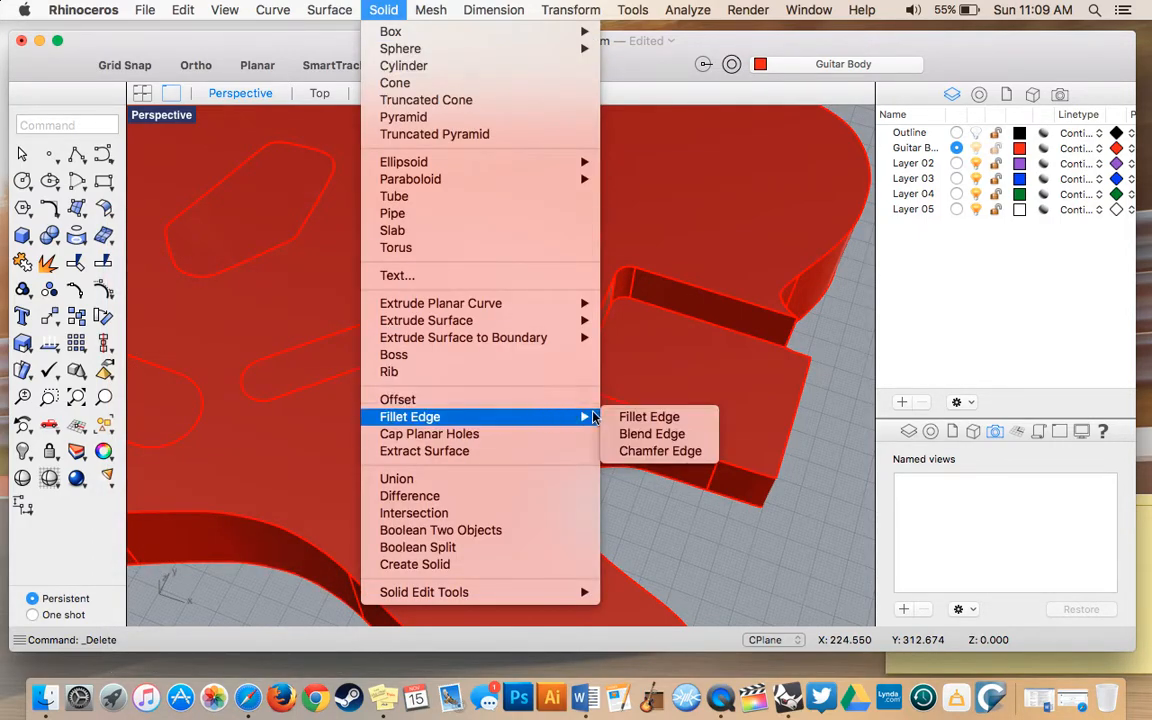
pyautogui.click(648, 417)
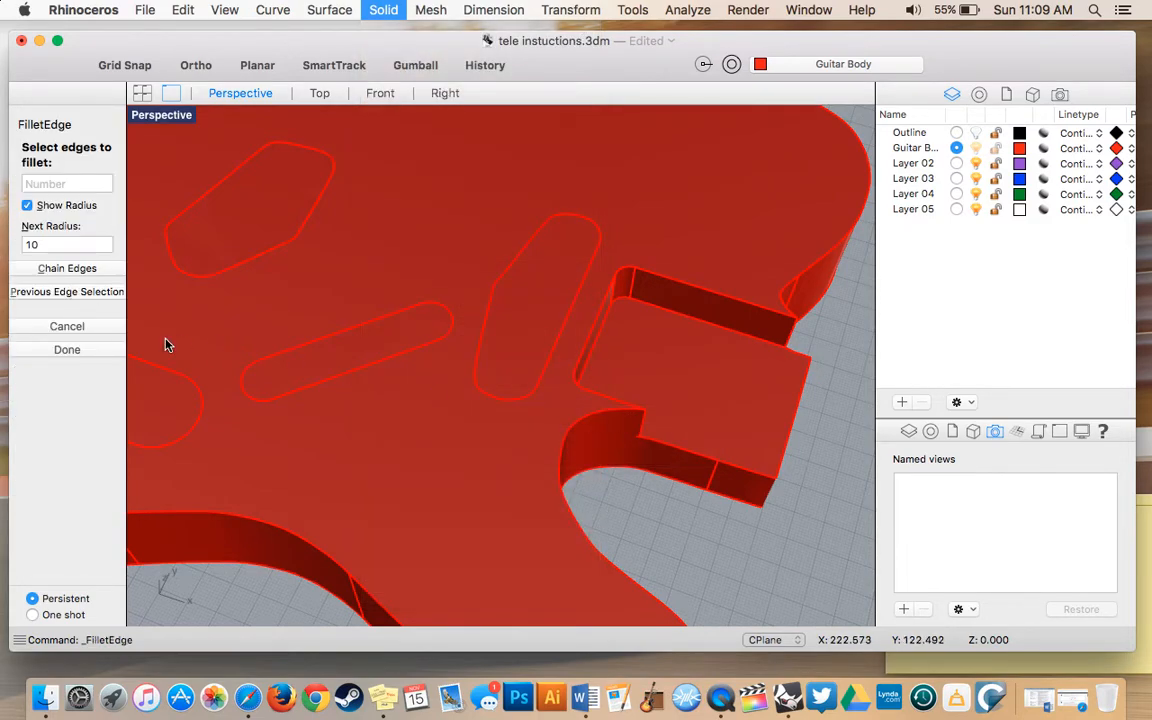
pyautogui.hscroll(-5, 176, 344)
pyautogui.hscroll(-3, 176, 344)
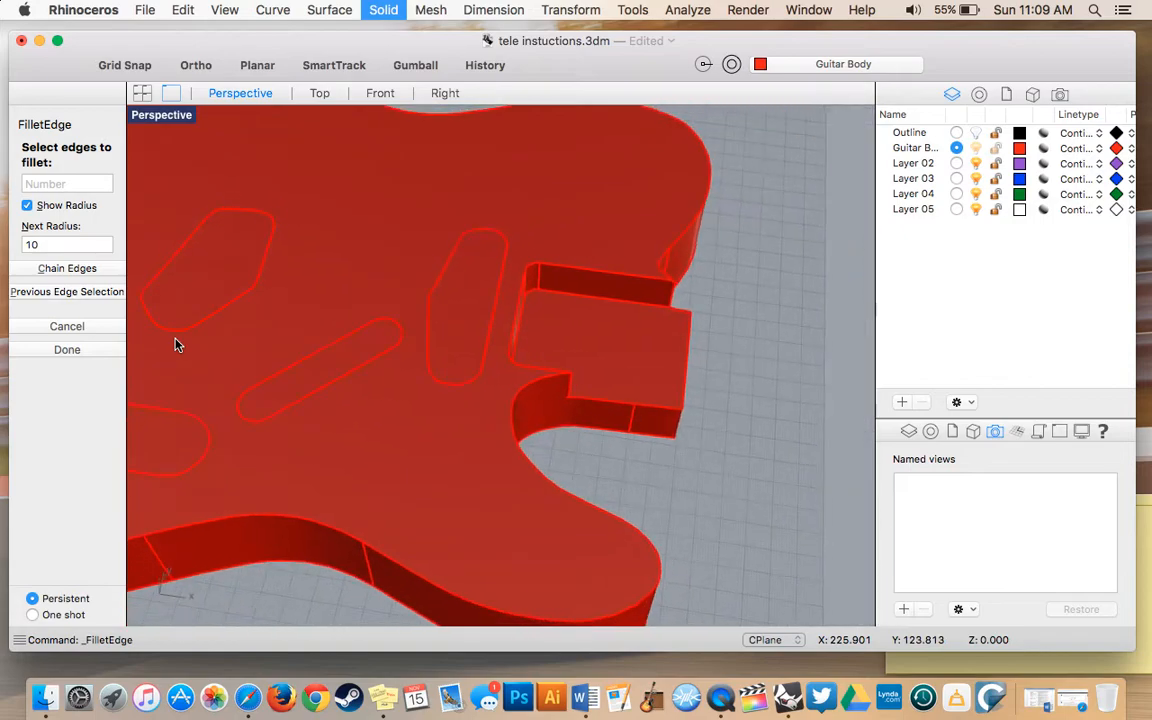
pyautogui.hscroll(3, 176, 344)
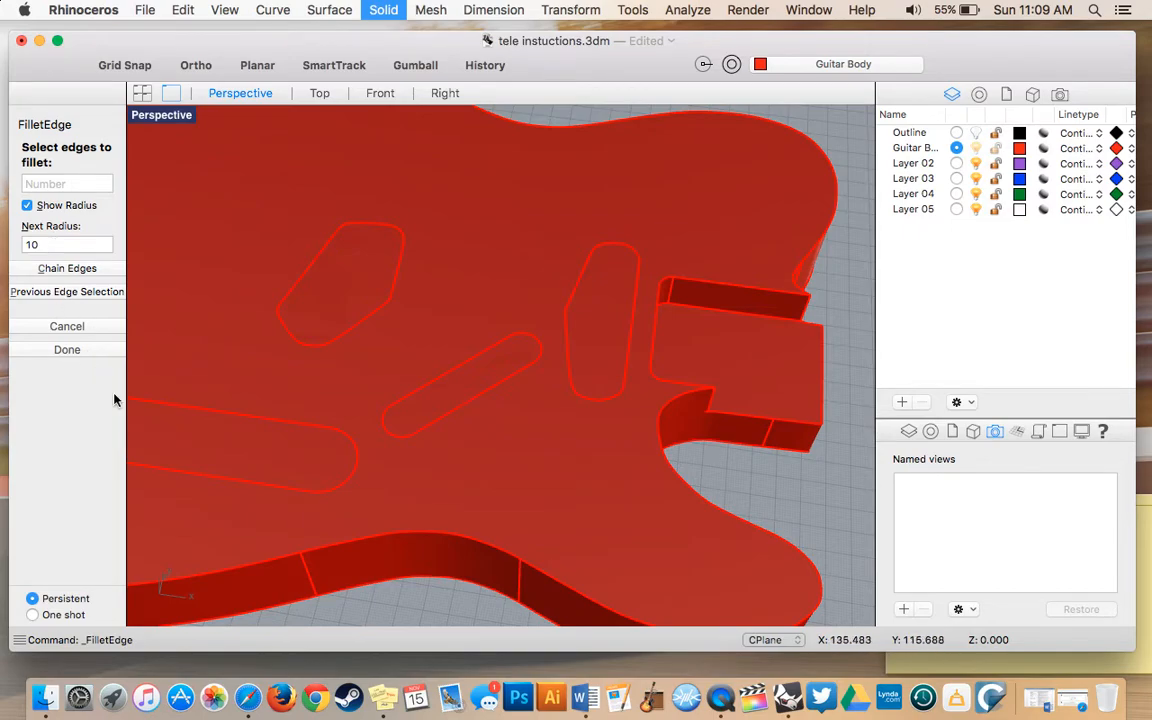
pyautogui.hscroll(-5, 306, 562)
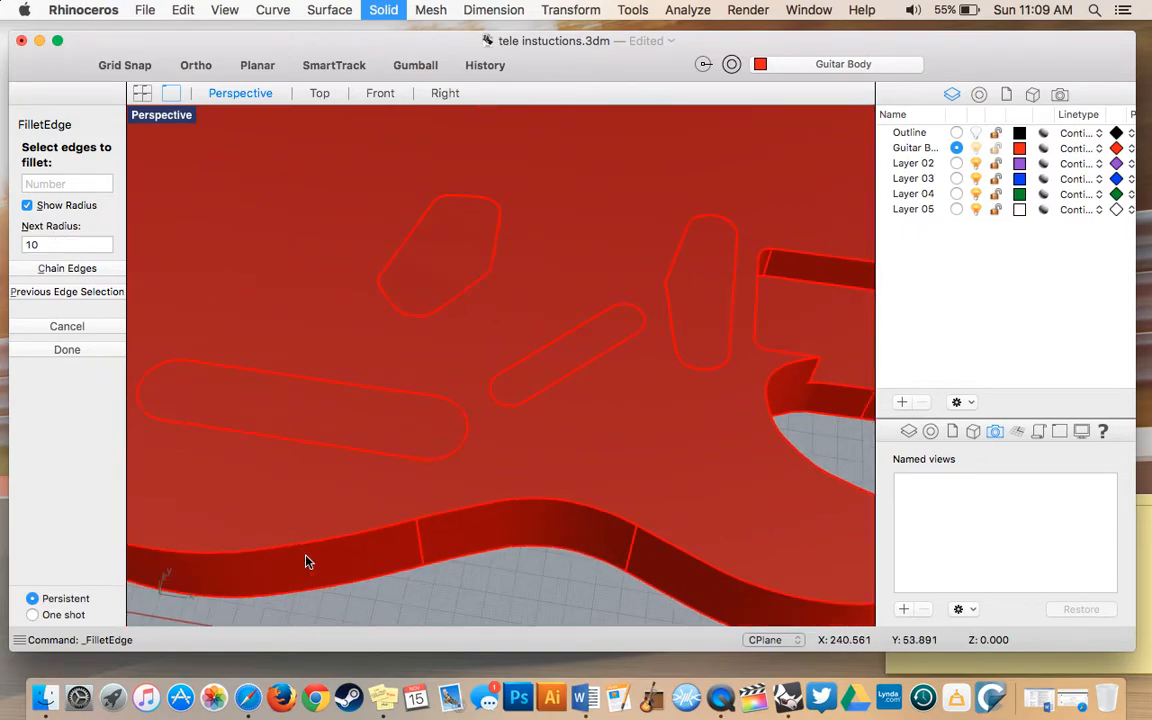
pyautogui.click(66, 350)
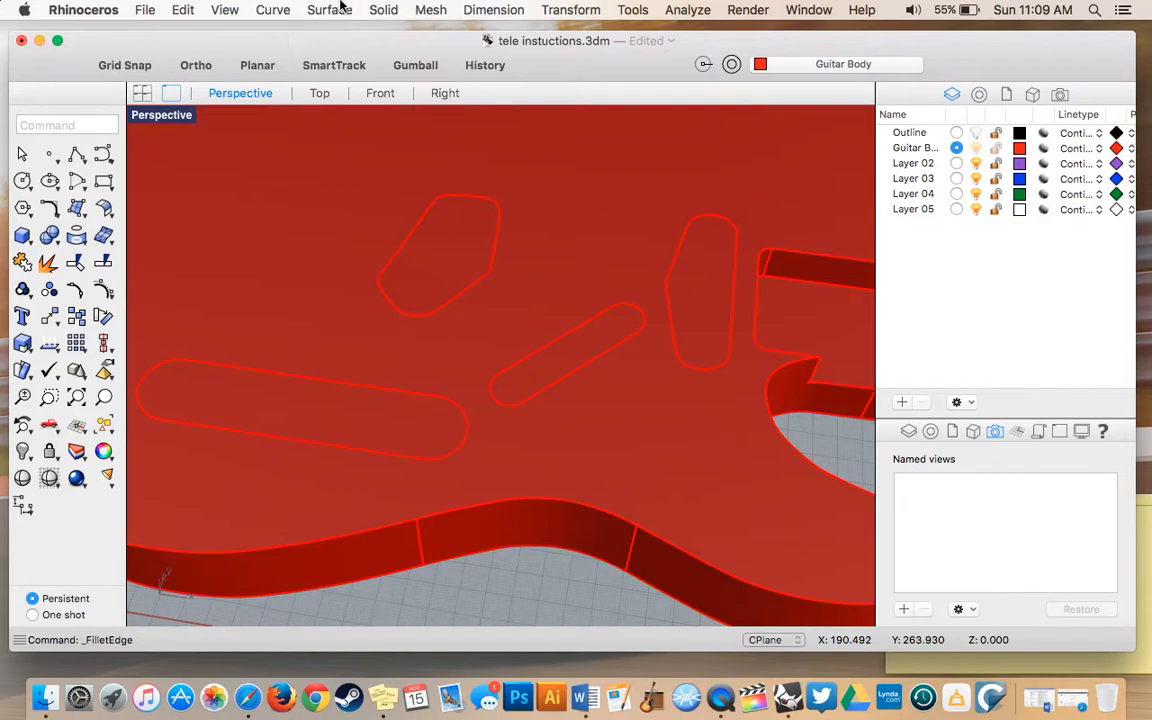
# Step: Start Fillet Edge with radius 10 and select the top outline edges around the control-cavity side and butt end of the body
pyautogui.click(383, 10)
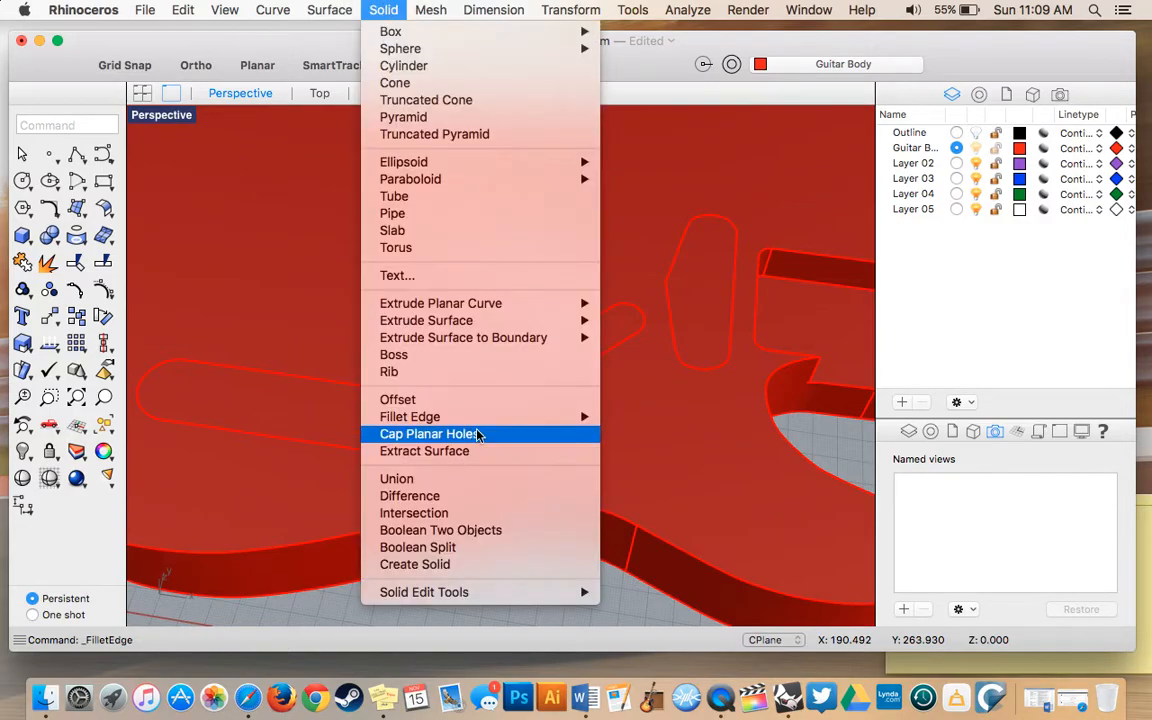
pyautogui.click(628, 417)
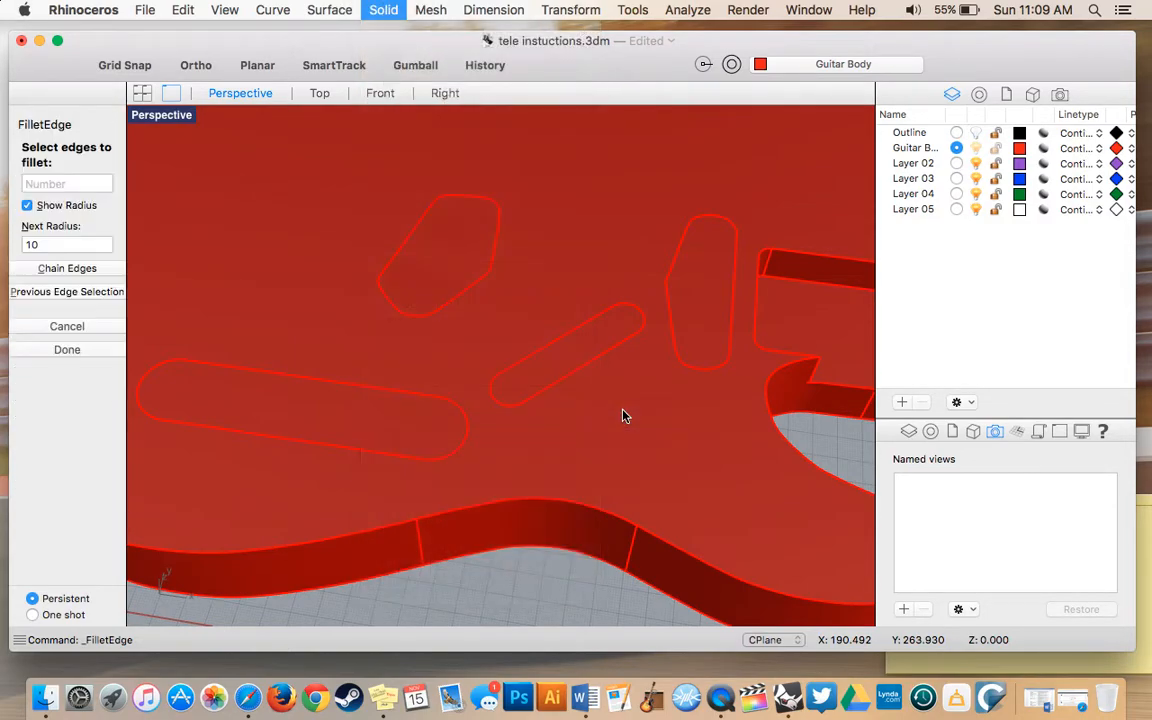
pyautogui.click(255, 548)
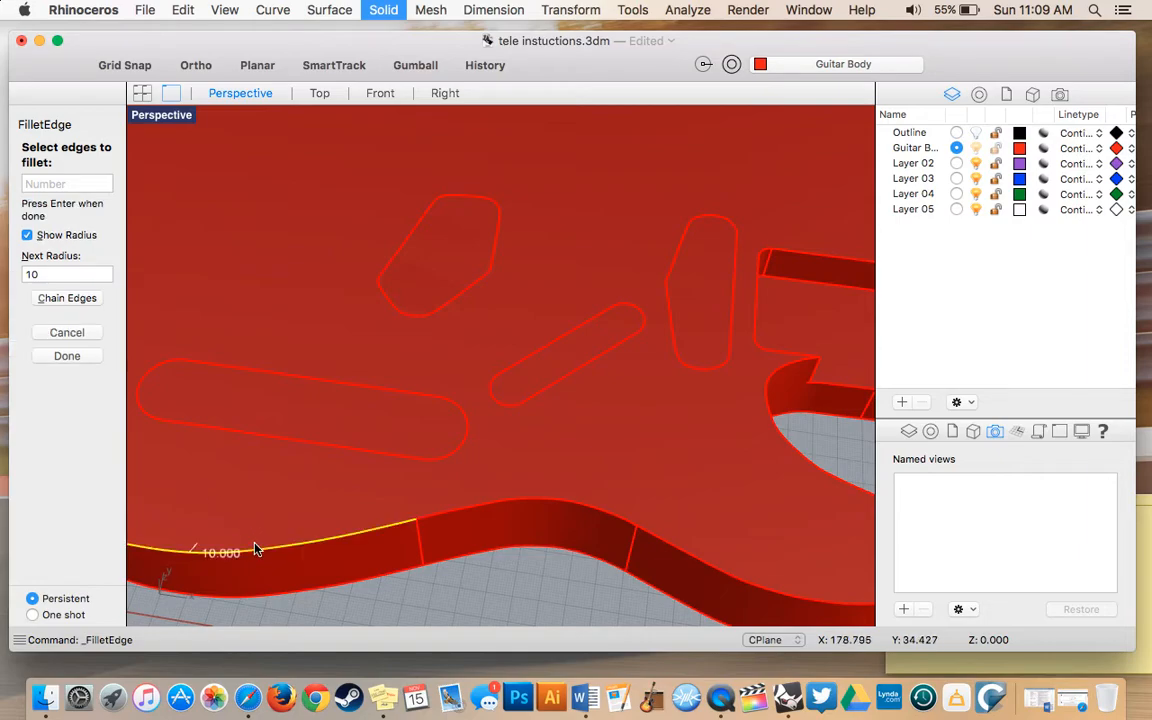
pyautogui.hscroll(-5, 255, 548)
pyautogui.click(313, 526)
pyautogui.click(268, 486)
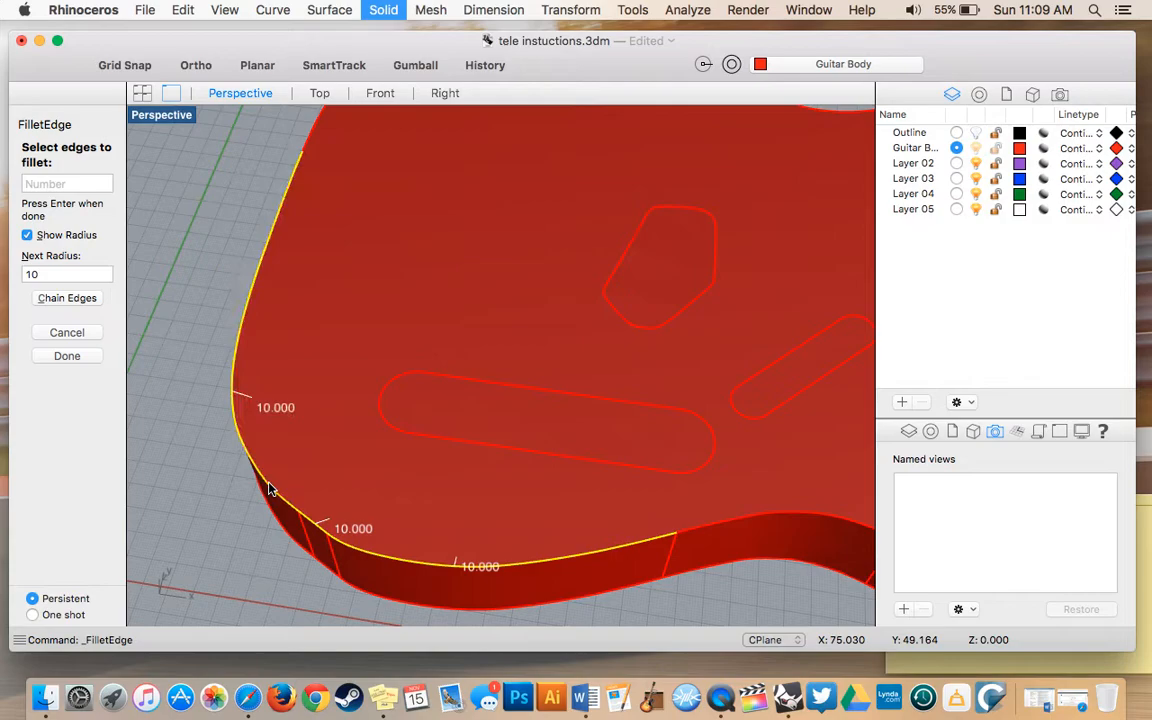
# Step: Add the top edges of the opposite lower bout and its adjoining waist curve to the radius-10 fillet selection
pyautogui.scroll(5, 268, 488)
pyautogui.scroll(-3, 268, 488)
pyautogui.click(286, 296)
pyautogui.hscroll(3, 476, 319)
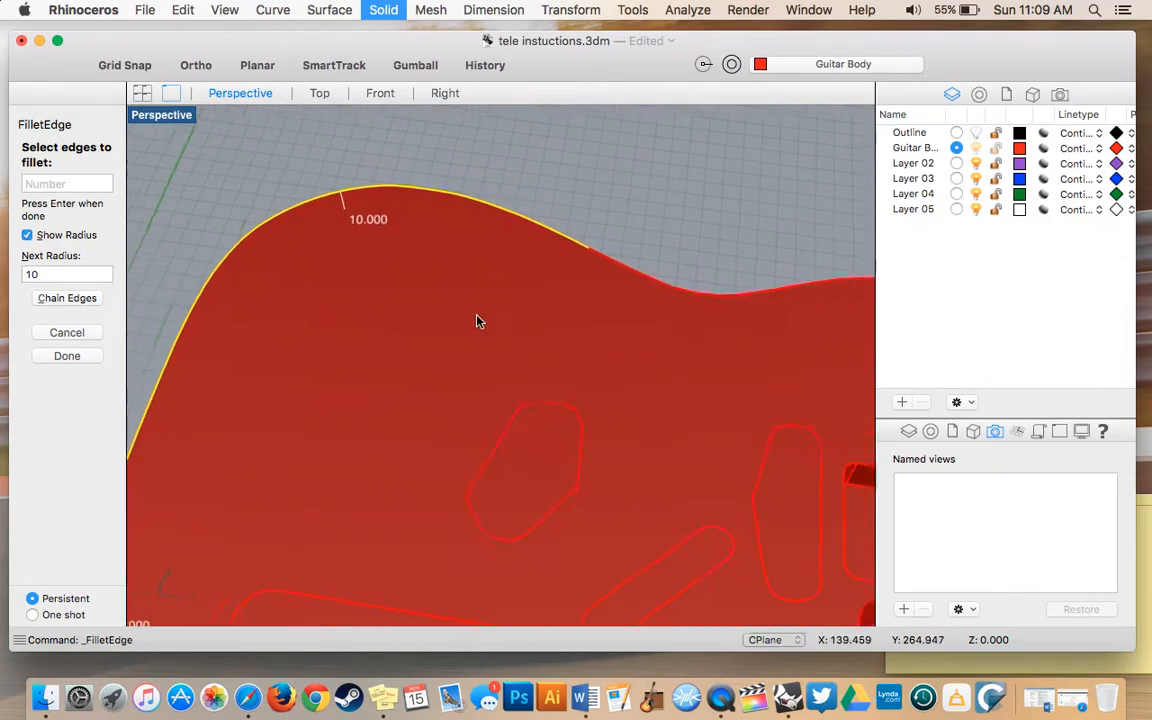
pyautogui.click(609, 273)
pyautogui.hscroll(4, 609, 280)
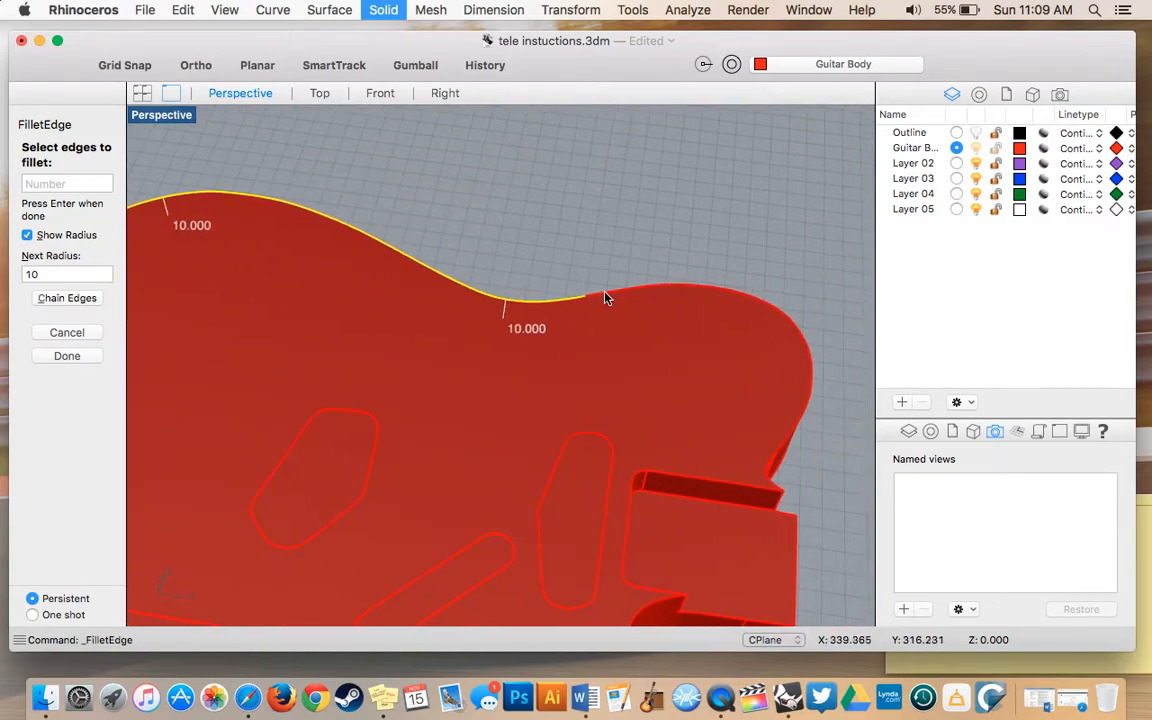
# Step: Add the top edges of the upper shoulder, the cutaway and the horn on both sides of the neck pocket to the fillet selection
pyautogui.click(627, 293)
pyautogui.click(770, 464)
pyautogui.scroll(-5, 770, 464)
pyautogui.click(658, 459)
pyautogui.click(786, 546)
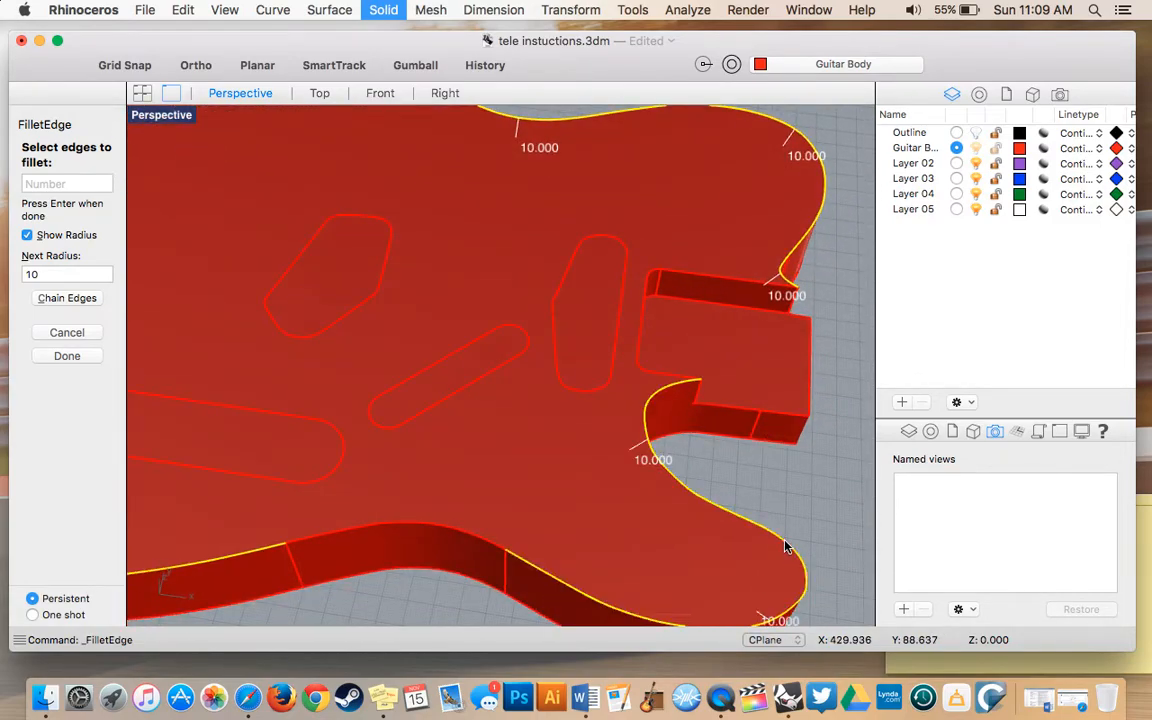
pyautogui.scroll(-5, 786, 546)
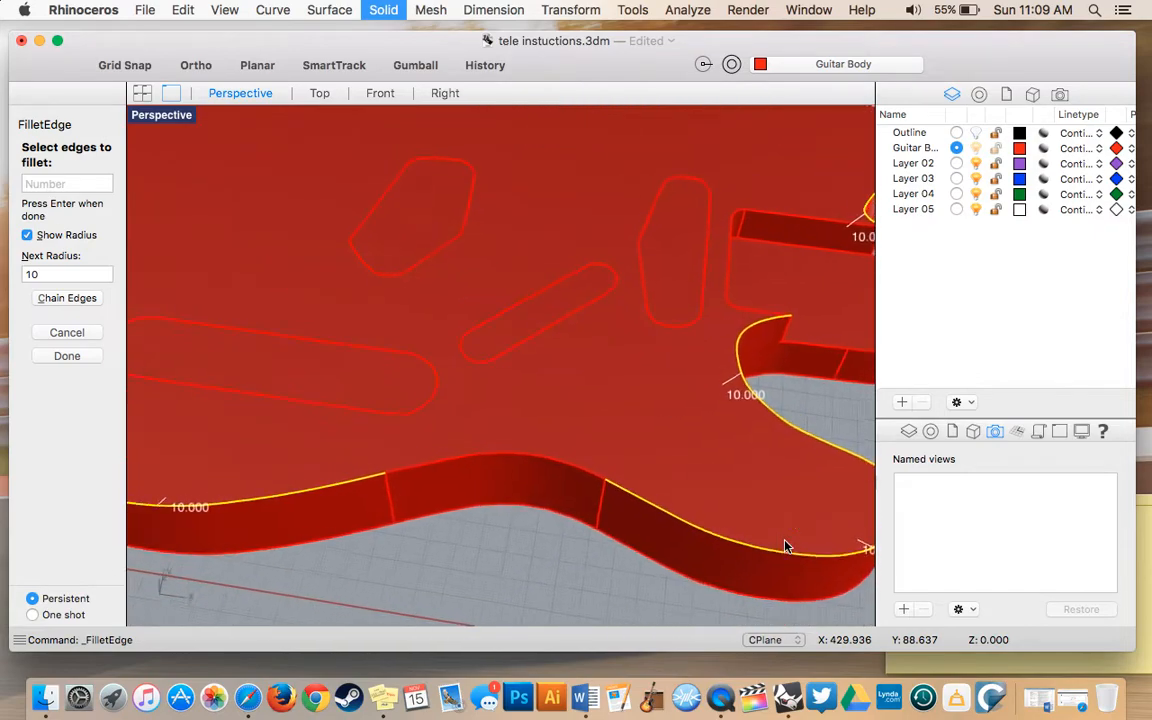
# Step: Keep the control cavity edge out of the fillet selection and add the remaining waist edge between the control-side bout and the horn
pyautogui.click(300, 407)
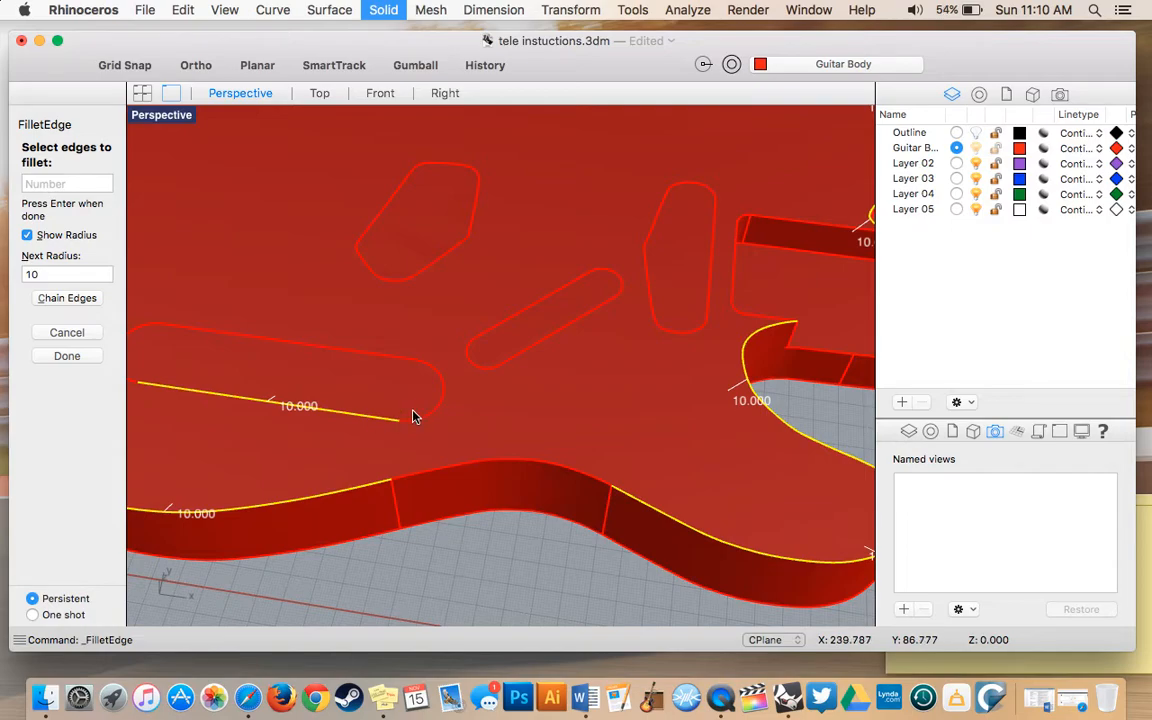
pyautogui.click(277, 410)
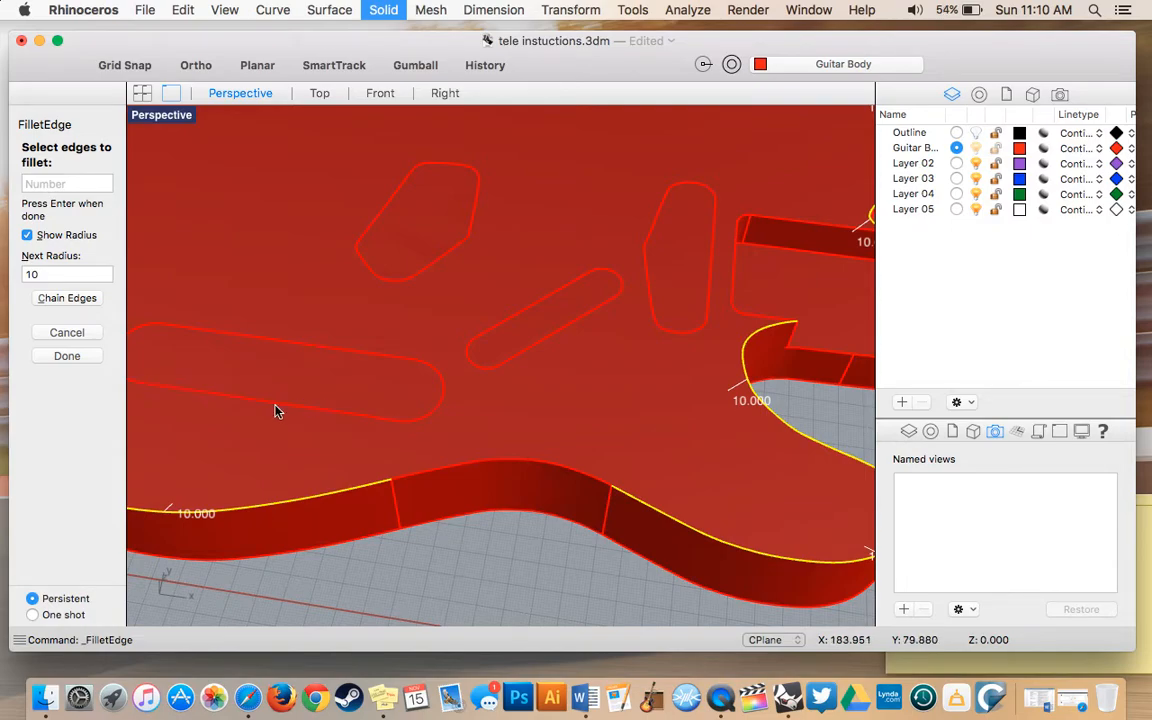
pyautogui.click(444, 474)
# Step: Check the selected top outline all around the body, accept it, and examine the fillet with Preview toggled off and on
pyautogui.scroll(-10, 444, 474)
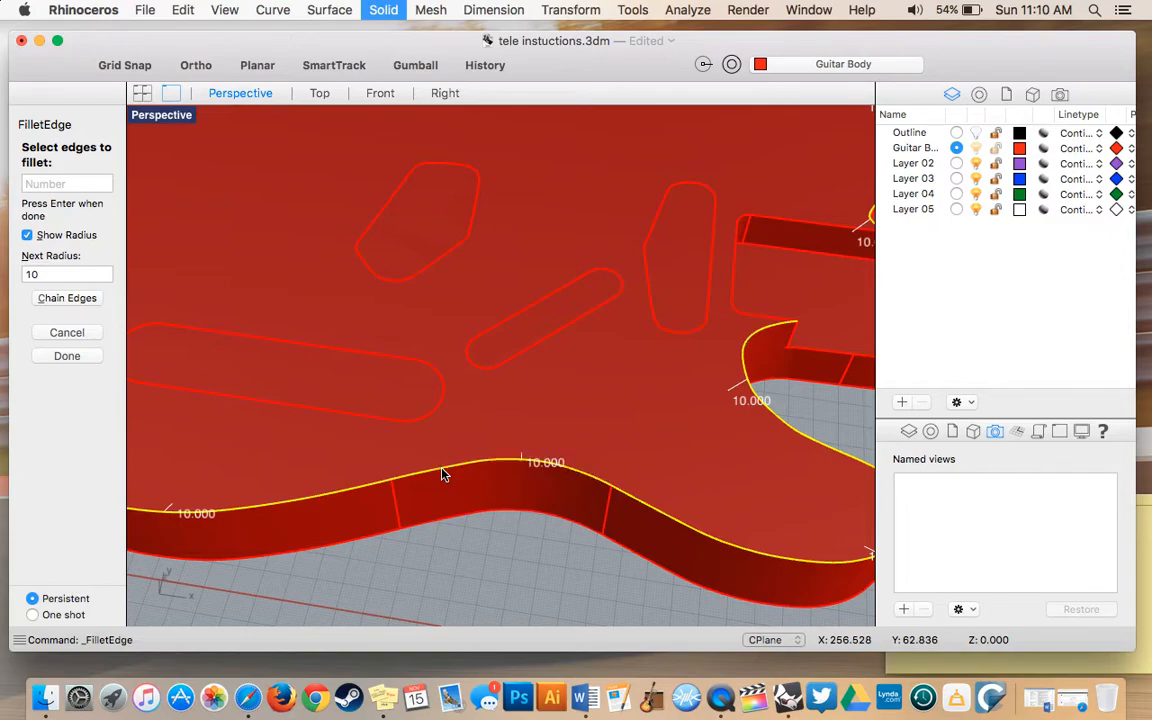
pyautogui.scroll(-10, 444, 474)
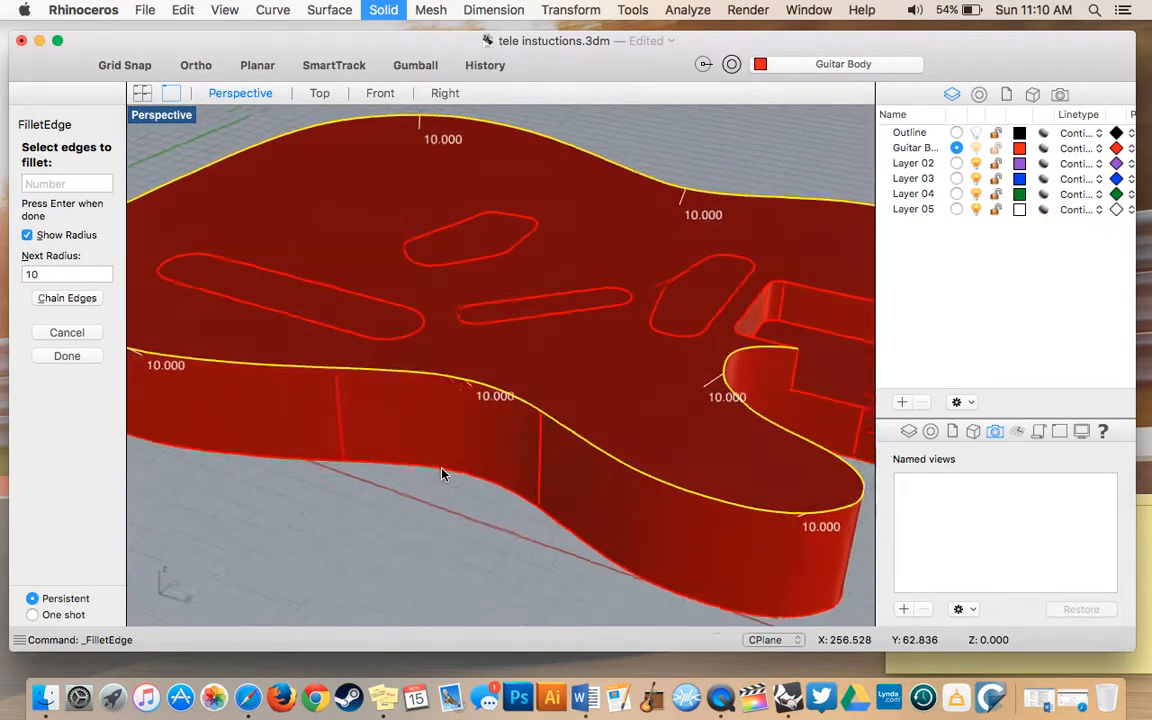
pyautogui.scroll(-10, 444, 474)
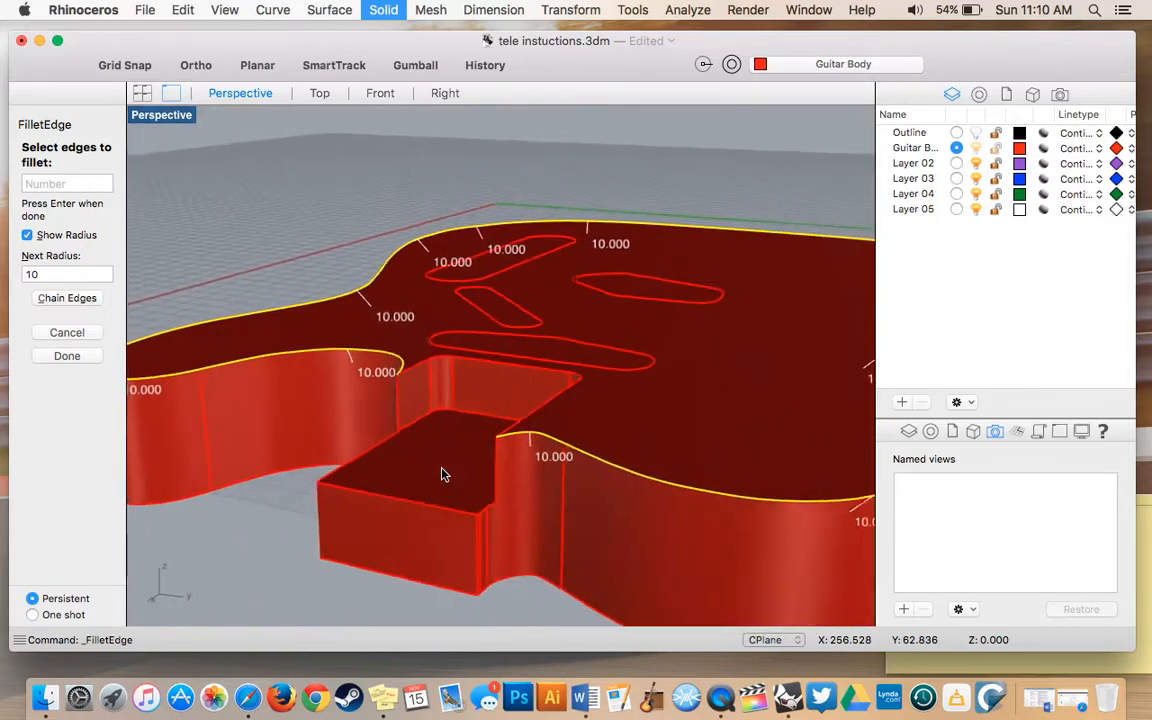
pyautogui.scroll(-10, 444, 474)
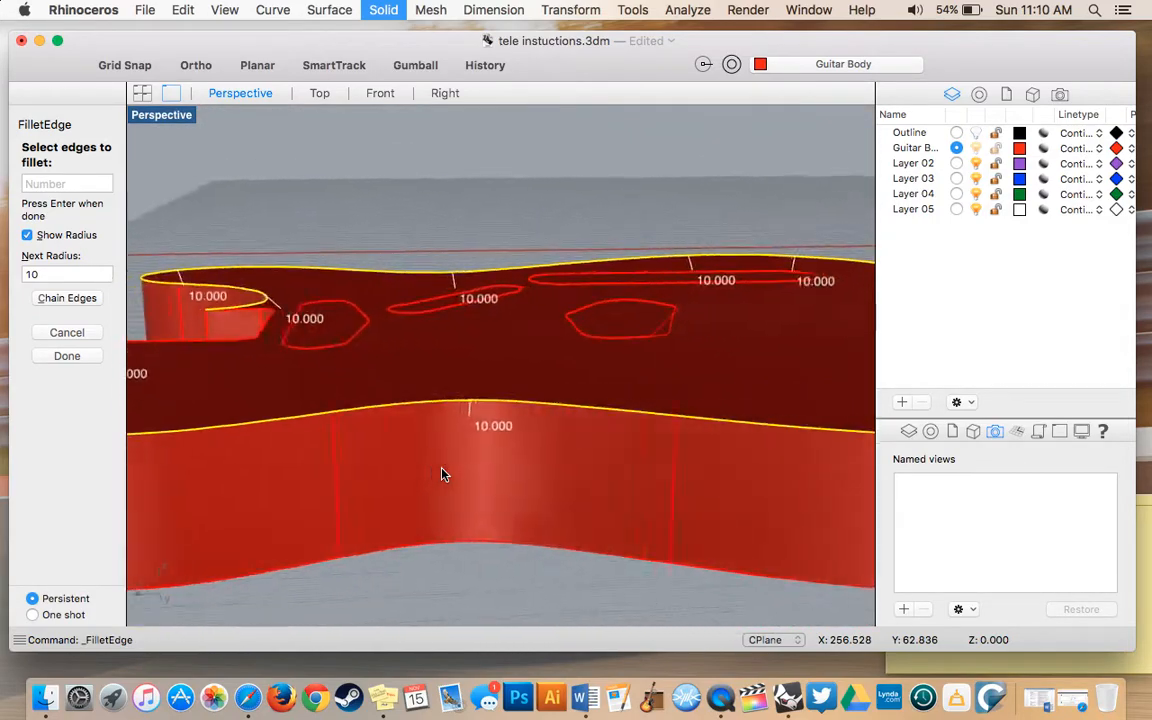
pyautogui.scroll(-10, 444, 474)
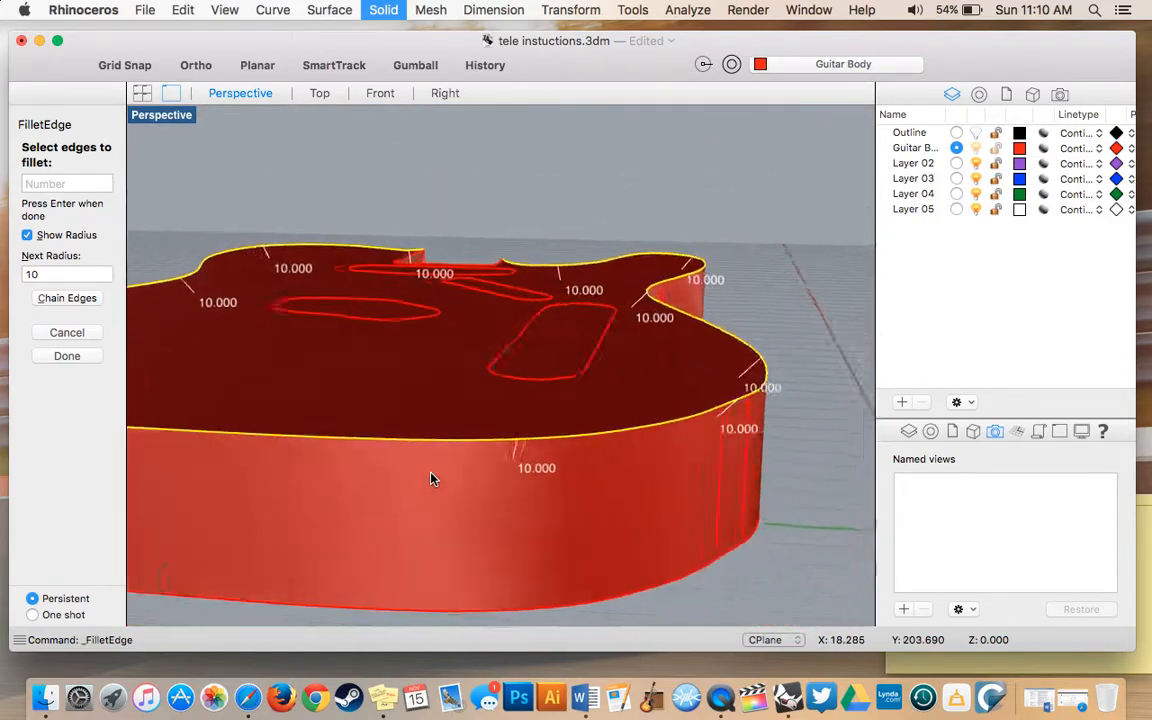
pyautogui.scroll(-10, 431, 478)
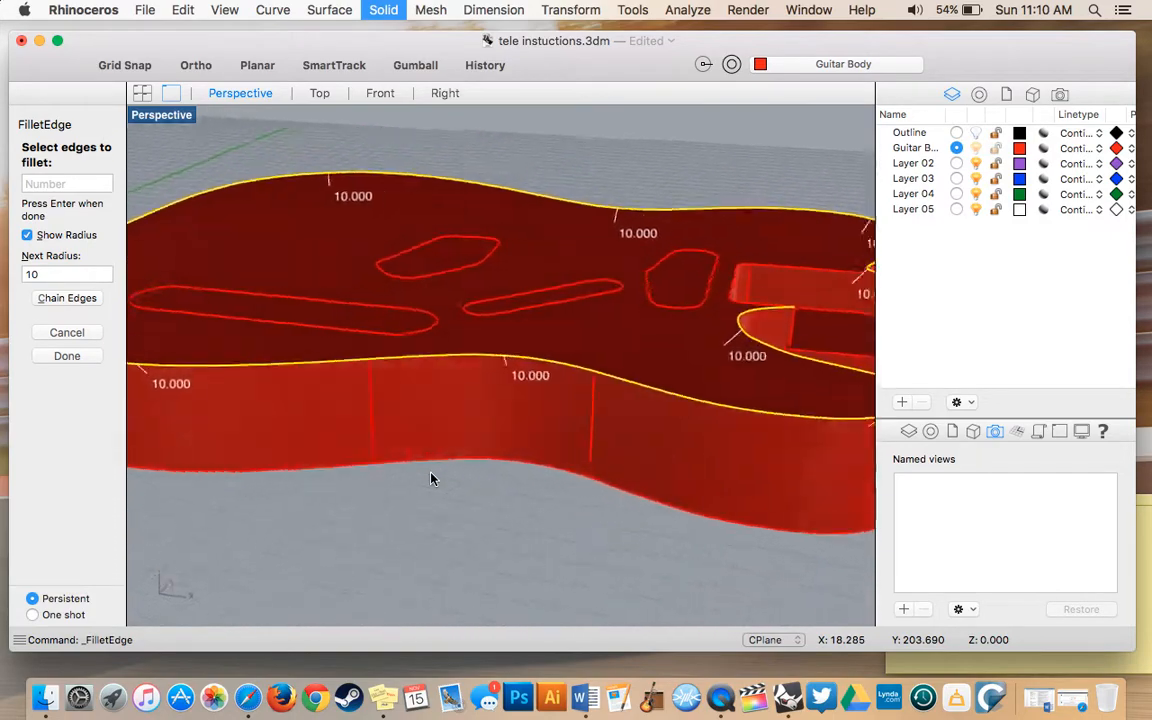
pyautogui.click(60, 358)
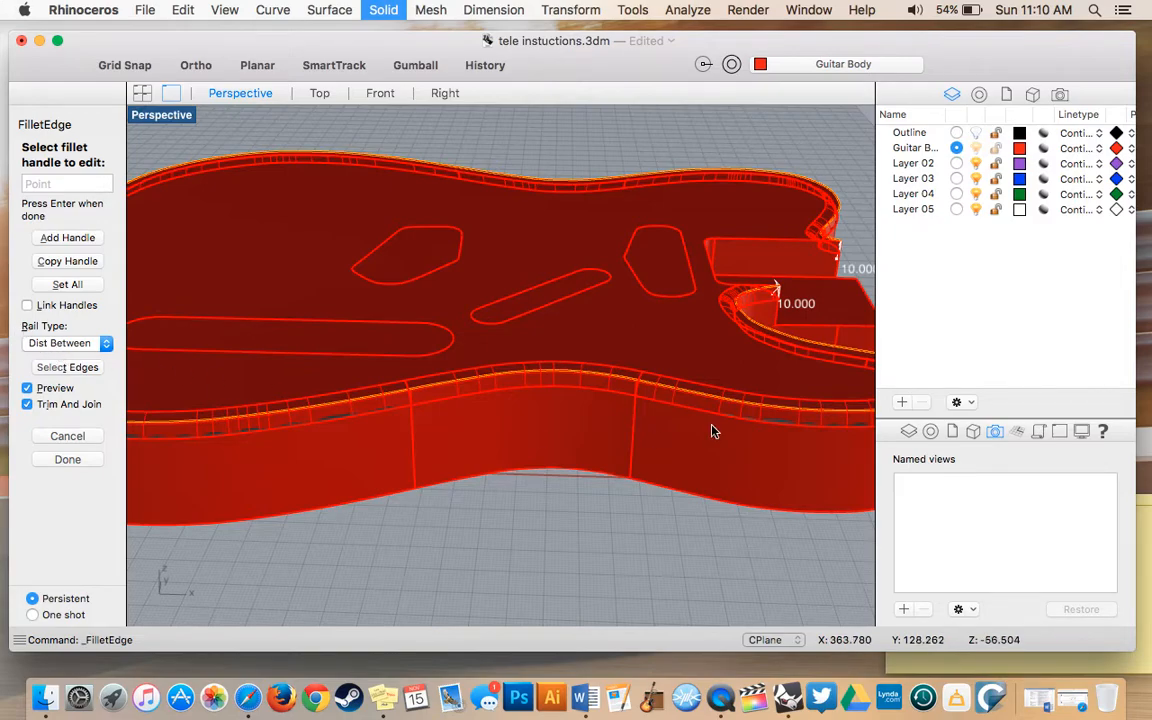
pyautogui.scroll(-8, 558, 345)
pyautogui.scroll(-6, 558, 345)
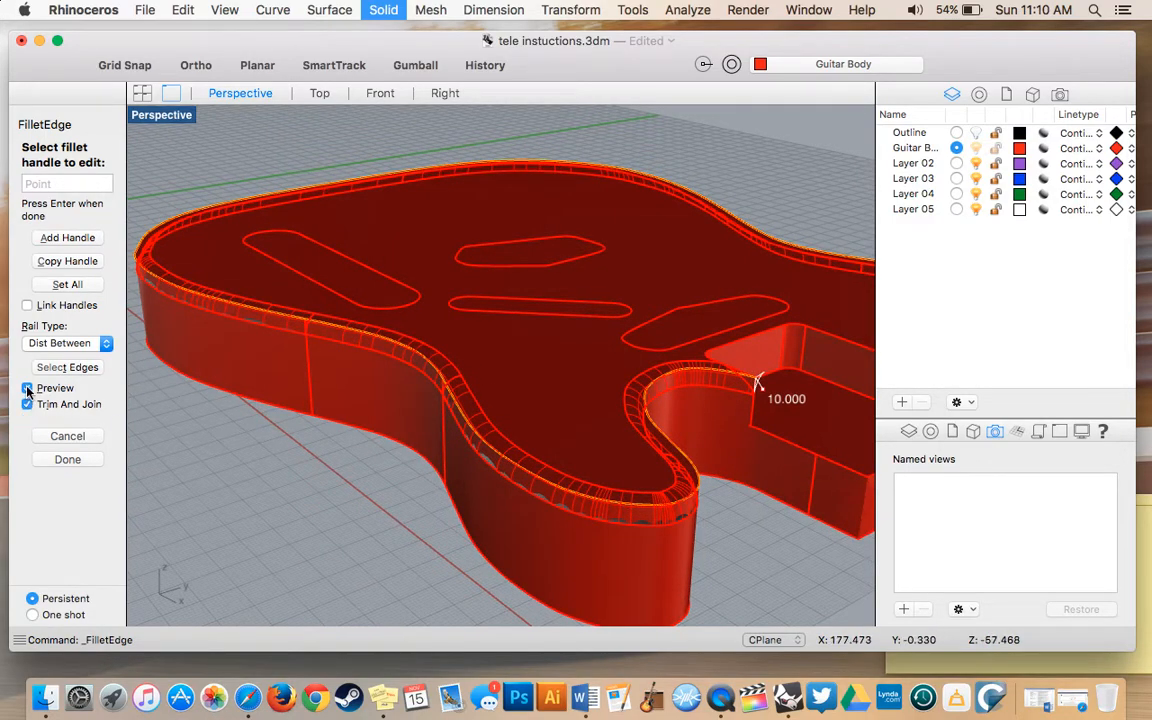
pyautogui.click(27, 389)
pyautogui.click(27, 389)
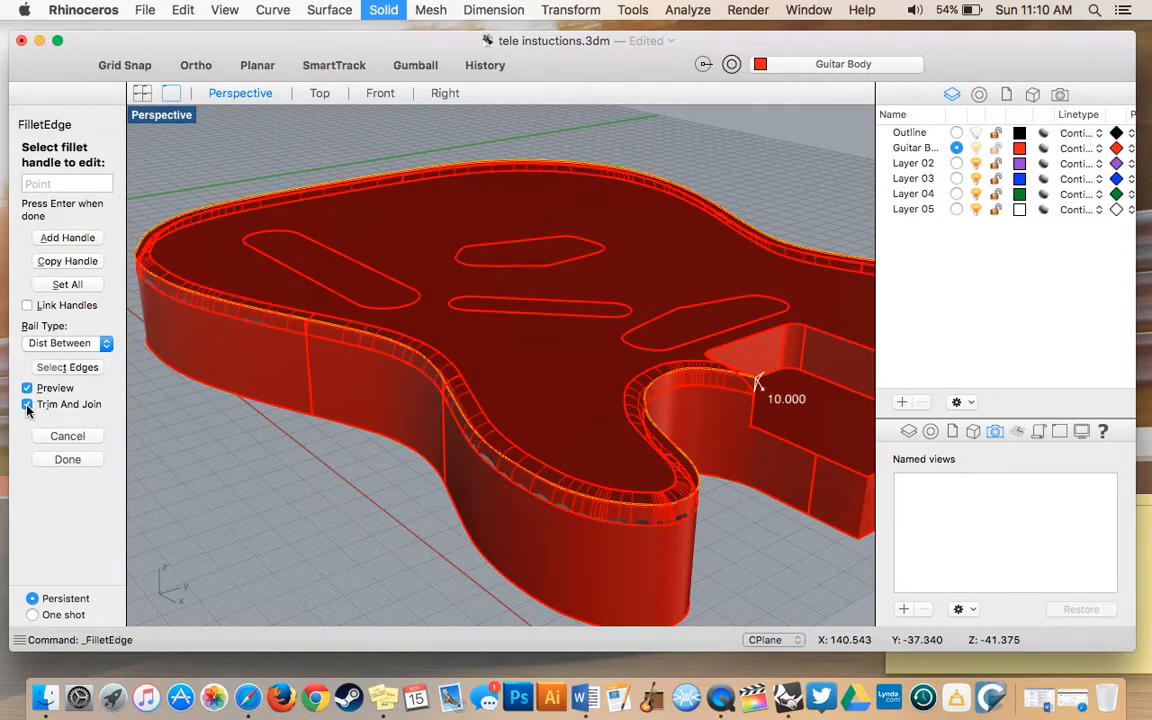
# Step: Try the Rolling Ball rail type for the fillet and examine the preview around the neck pocket
pyautogui.click(90, 344)
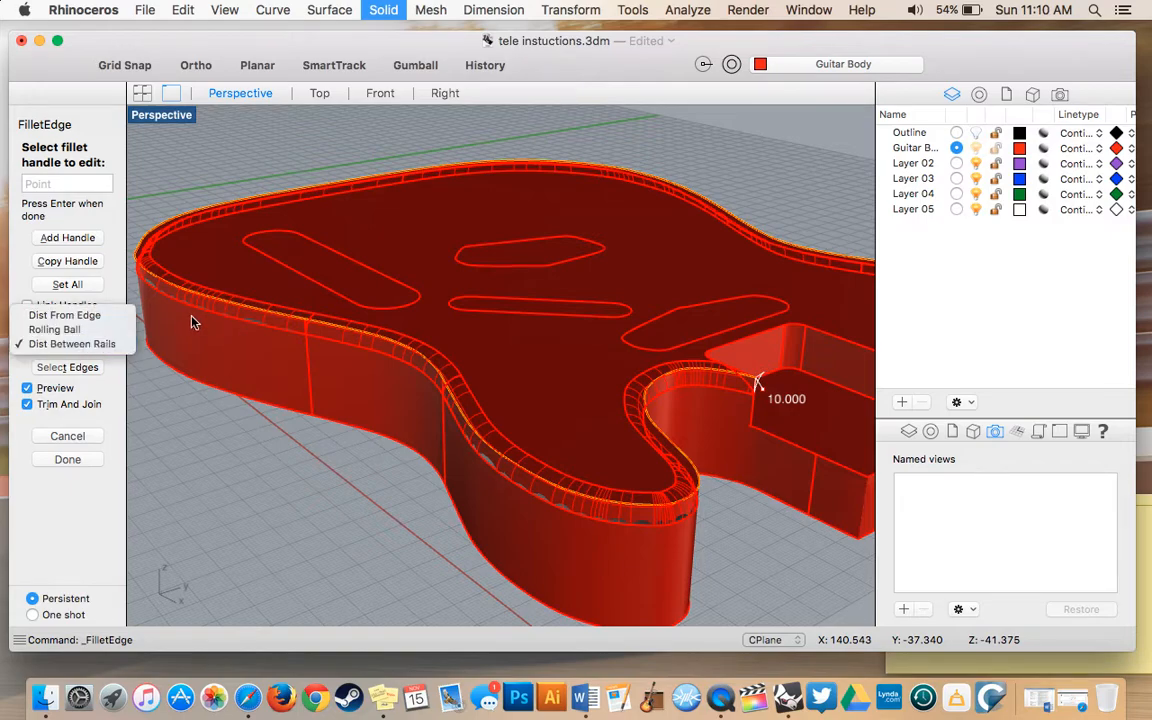
pyautogui.click(74, 334)
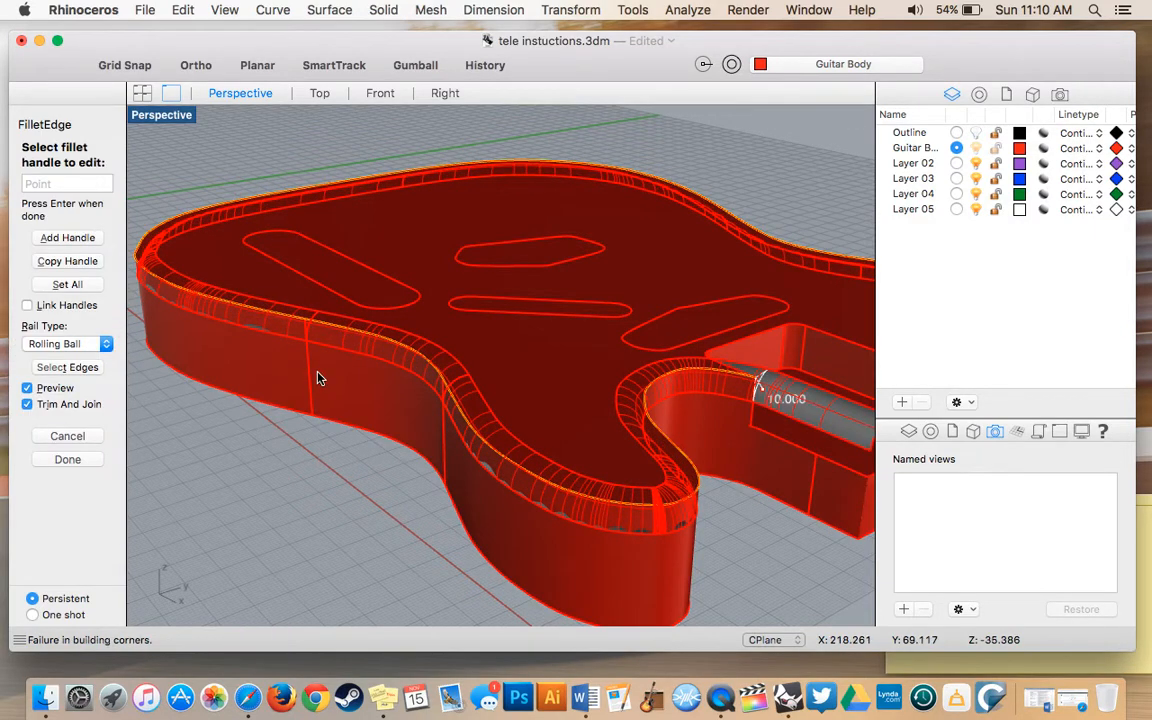
pyautogui.hscroll(8, 318, 378)
pyautogui.hscroll(8, 510, 408)
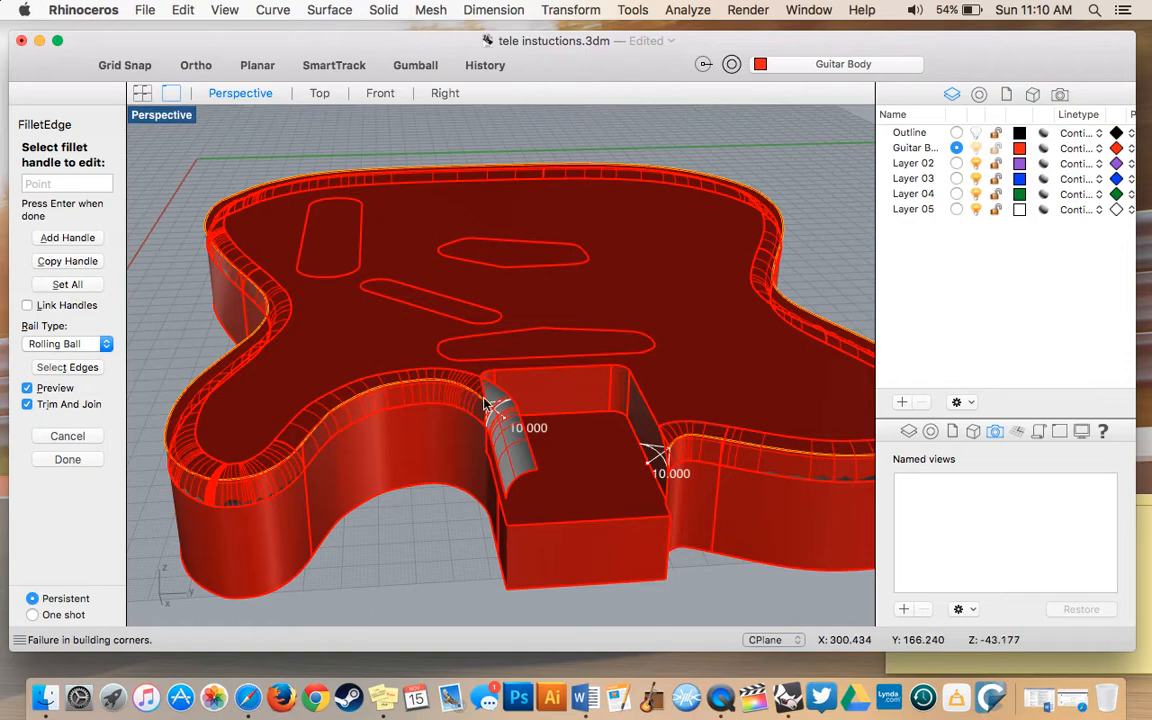
pyautogui.hscroll(3, 465, 432)
pyautogui.hscroll(5, 511, 479)
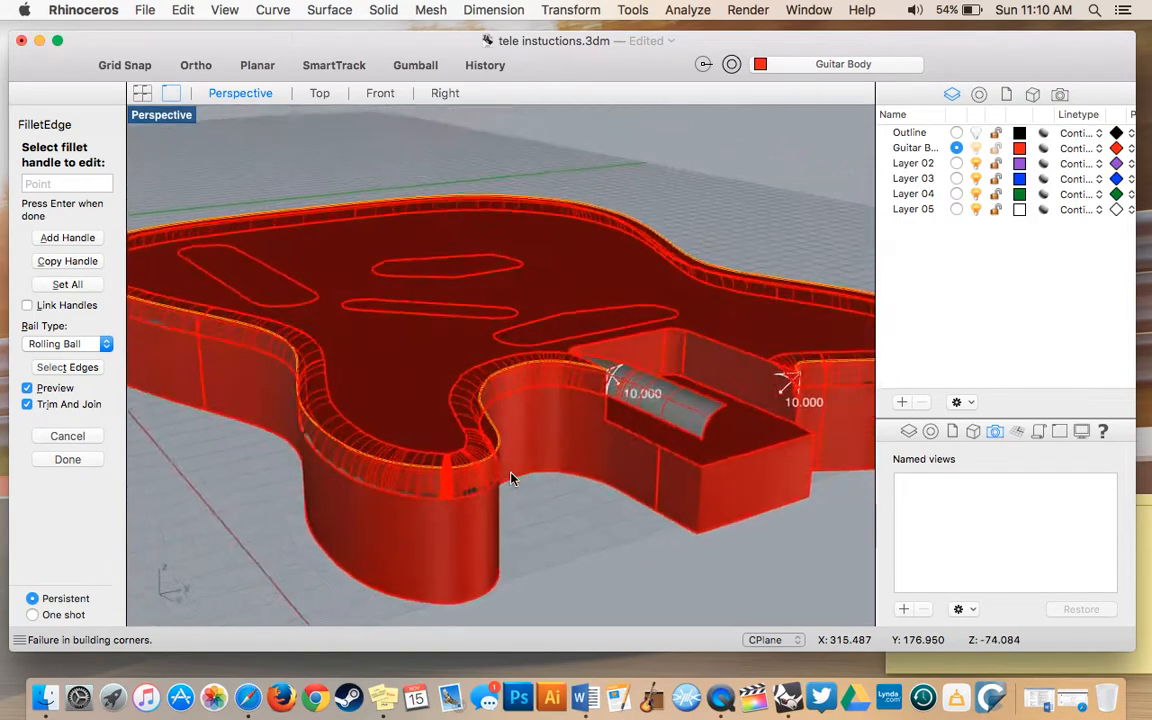
pyautogui.hscroll(4, 703, 425)
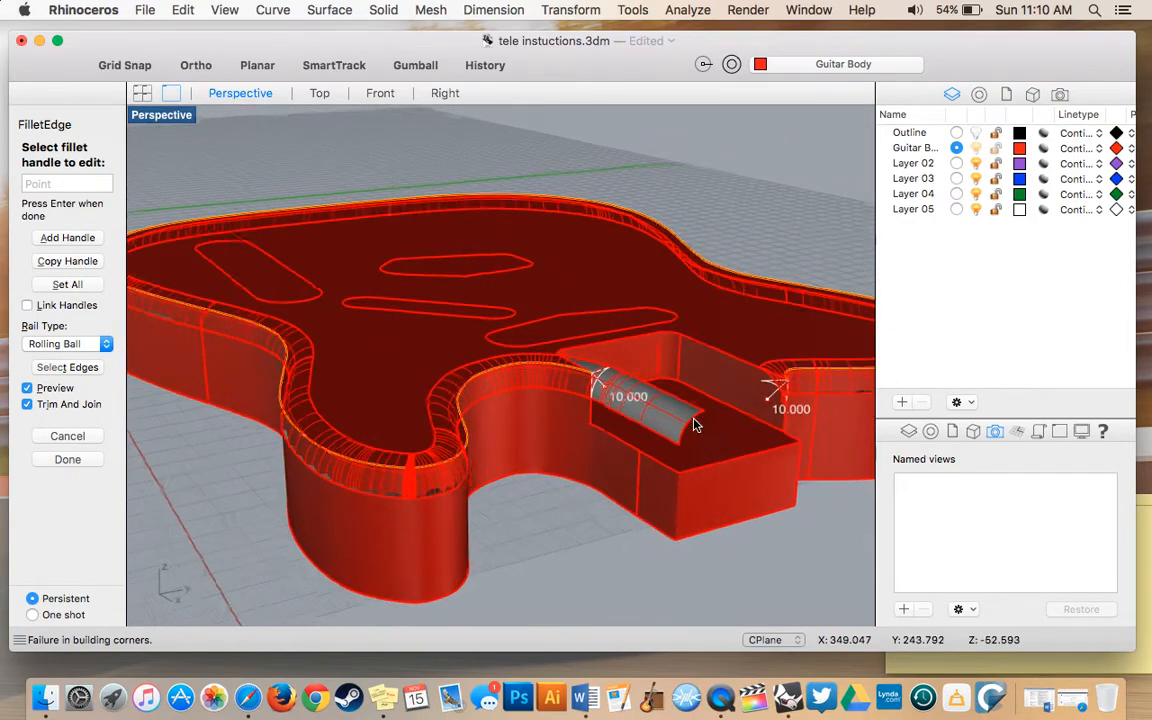
# Step: Set the fillet's rail type to Dist Between Rails and check the preview around the neck pocket and horn
pyautogui.click(88, 344)
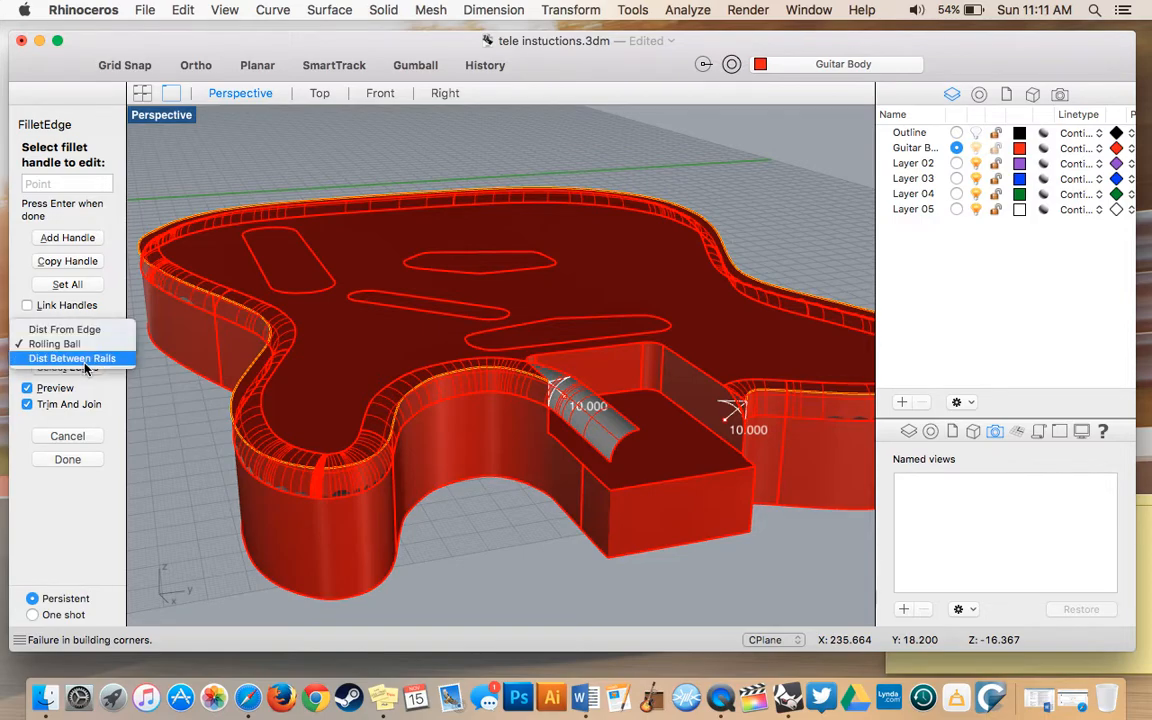
pyautogui.click(75, 358)
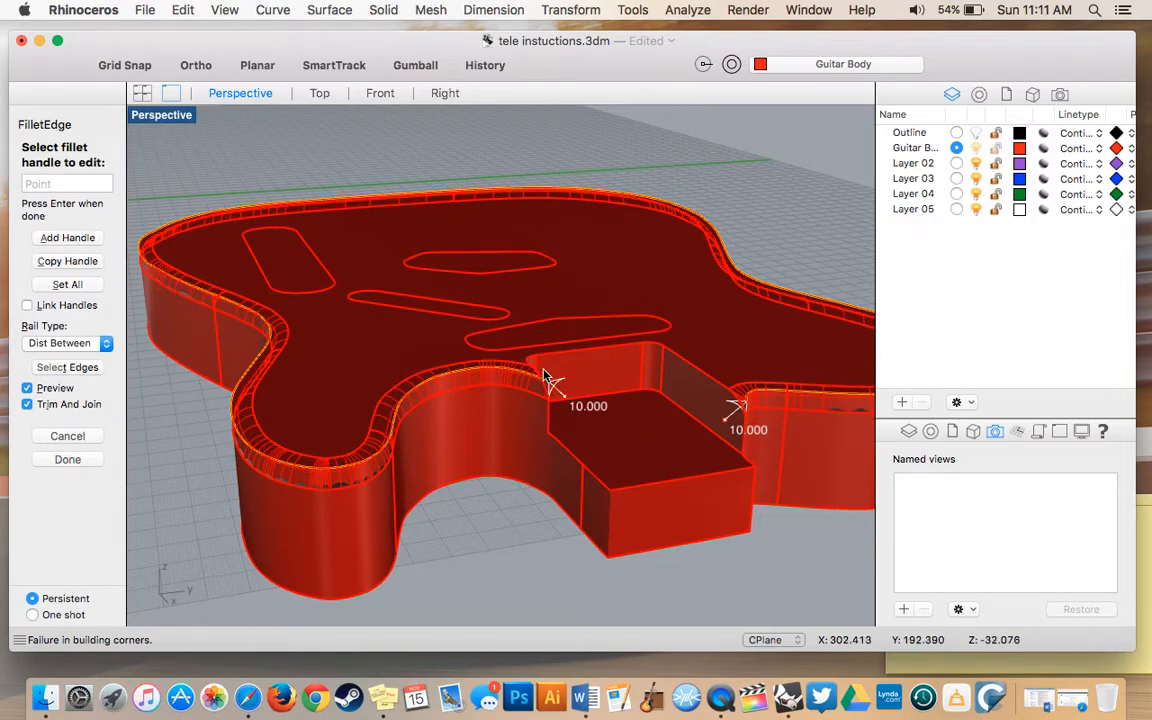
pyautogui.hscroll(4, 545, 380)
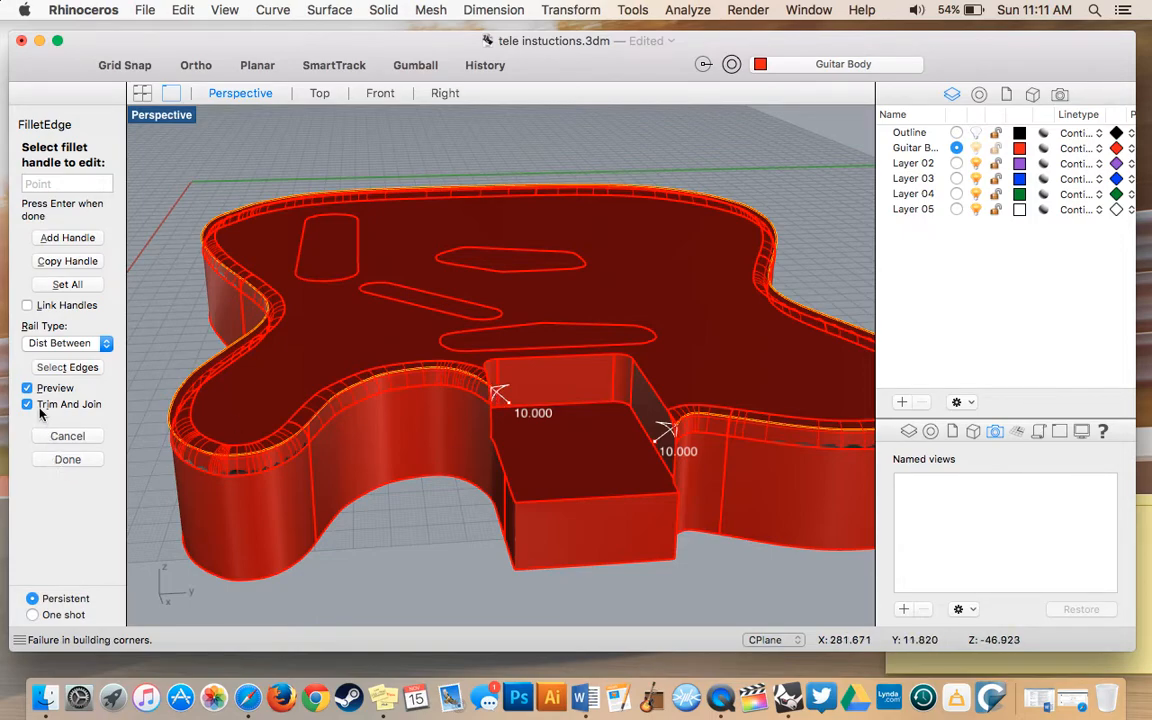
pyautogui.hscroll(-5, 188, 404)
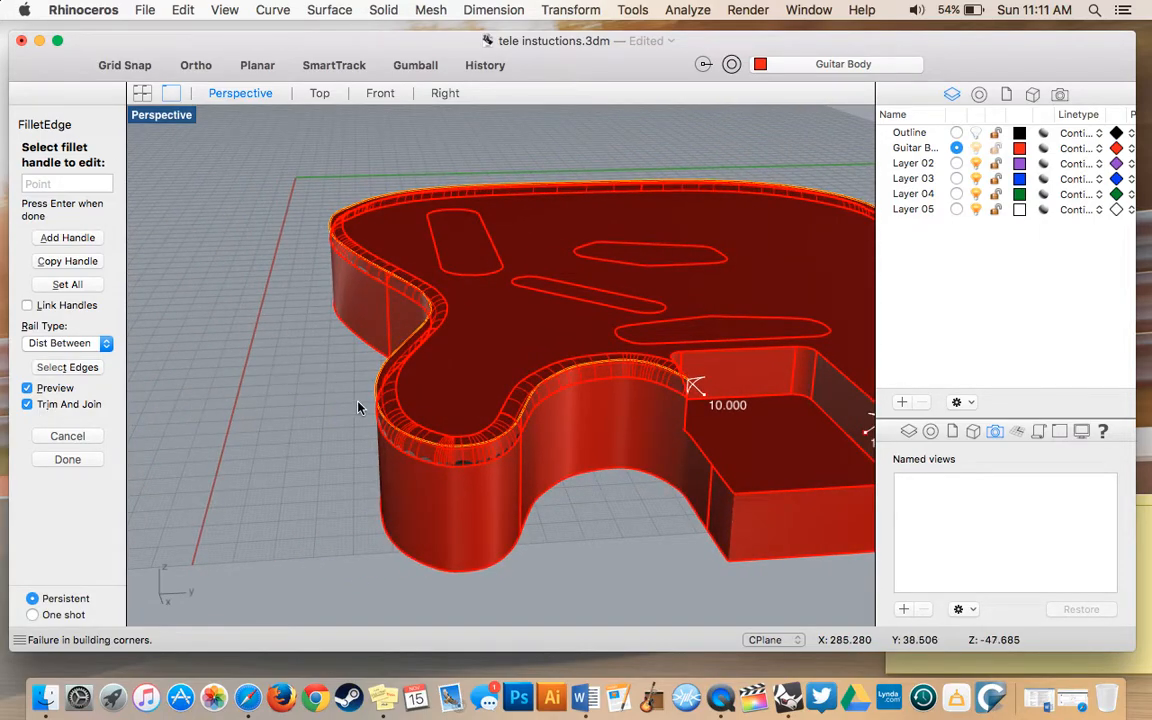
pyautogui.scroll(5, 365, 407)
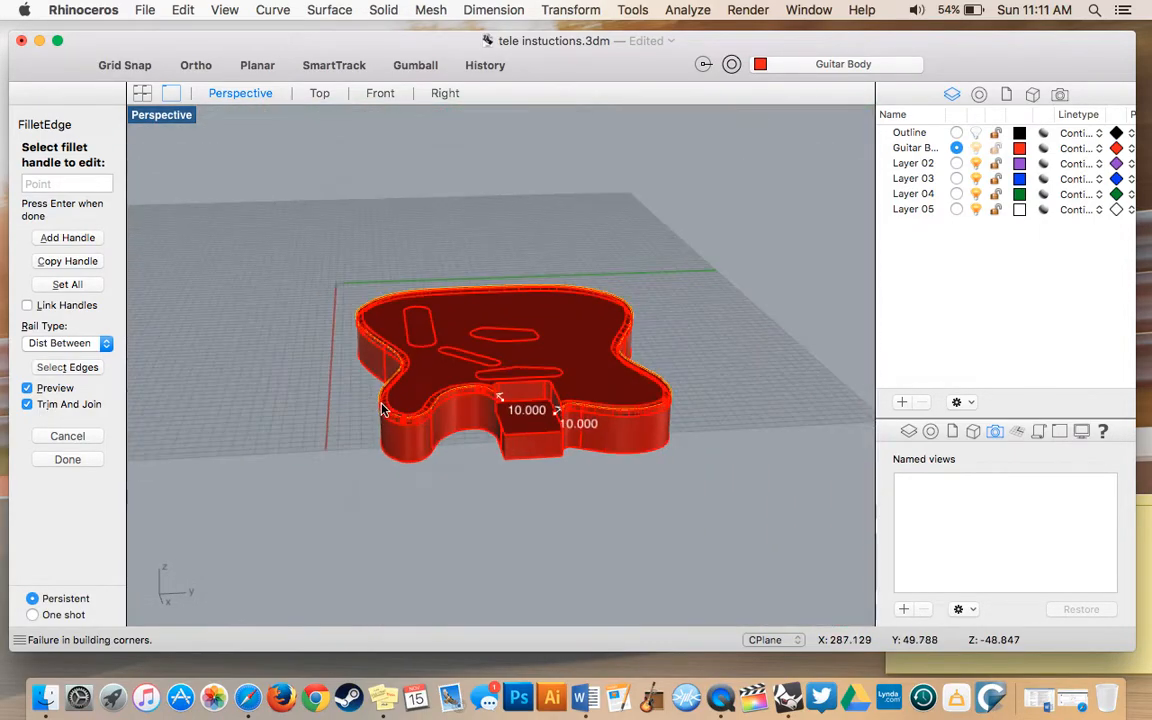
# Step: Check the fillet preview at the horn and apply the radius-10 fillet to the body's top outline
pyautogui.scroll(-10, 380, 408)
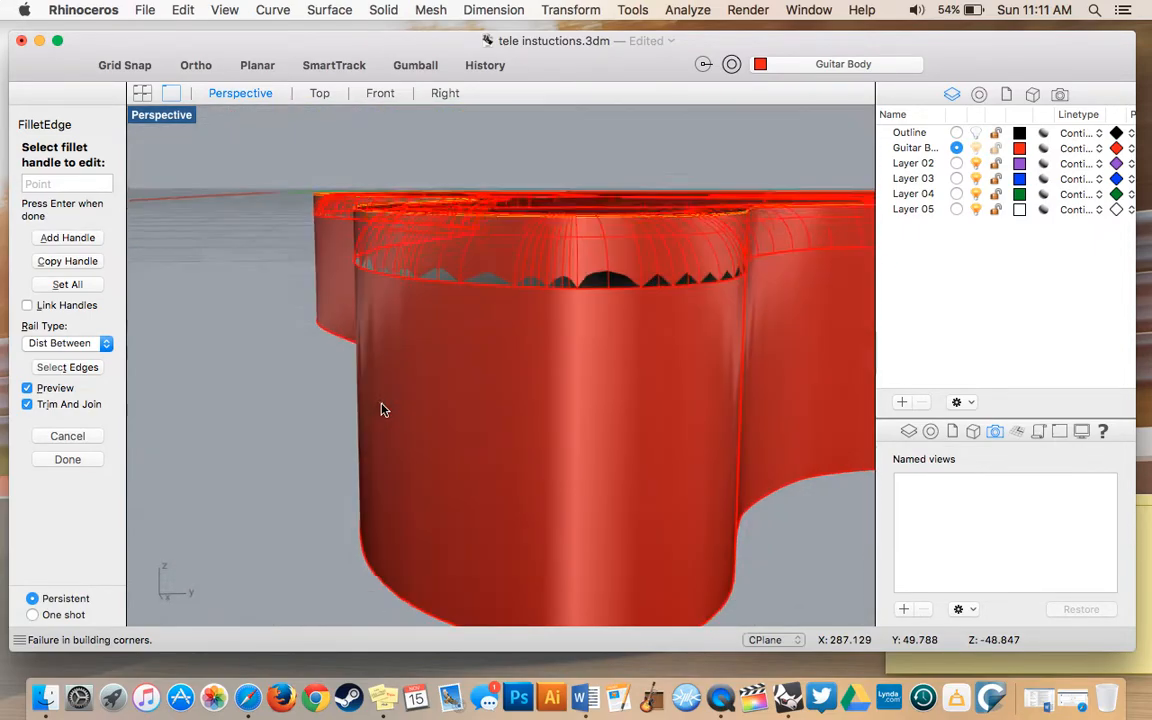
pyautogui.hscroll(10, 275, 240)
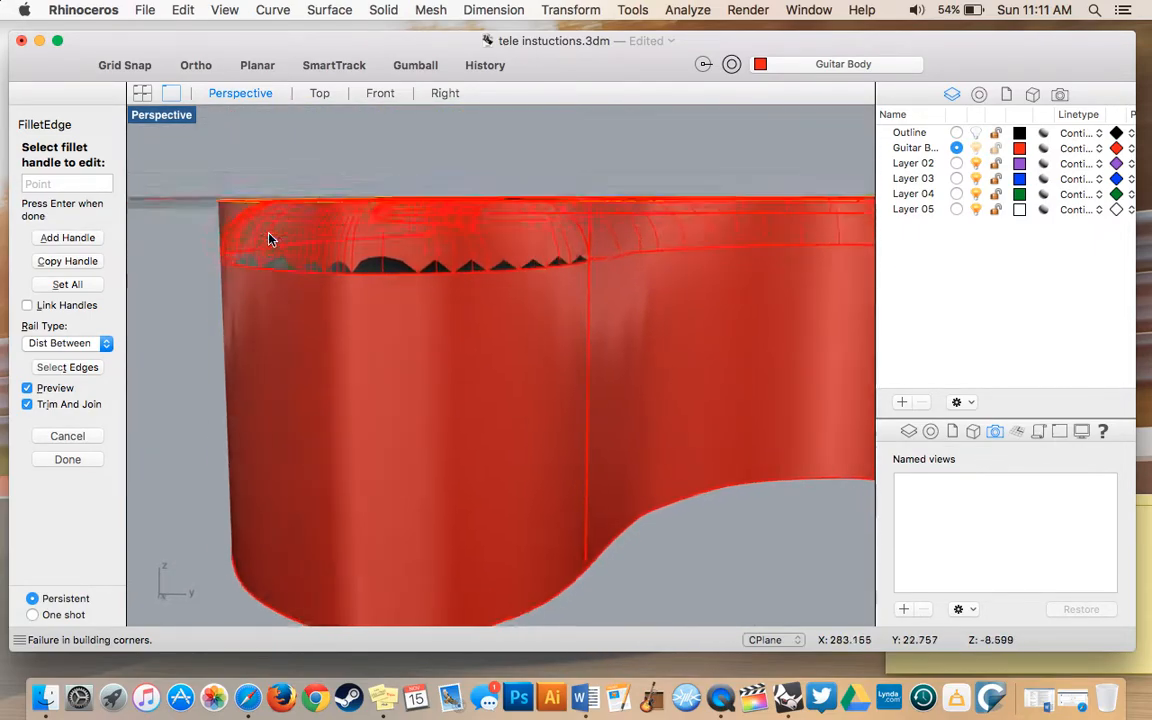
pyautogui.scroll(2, 238, 235)
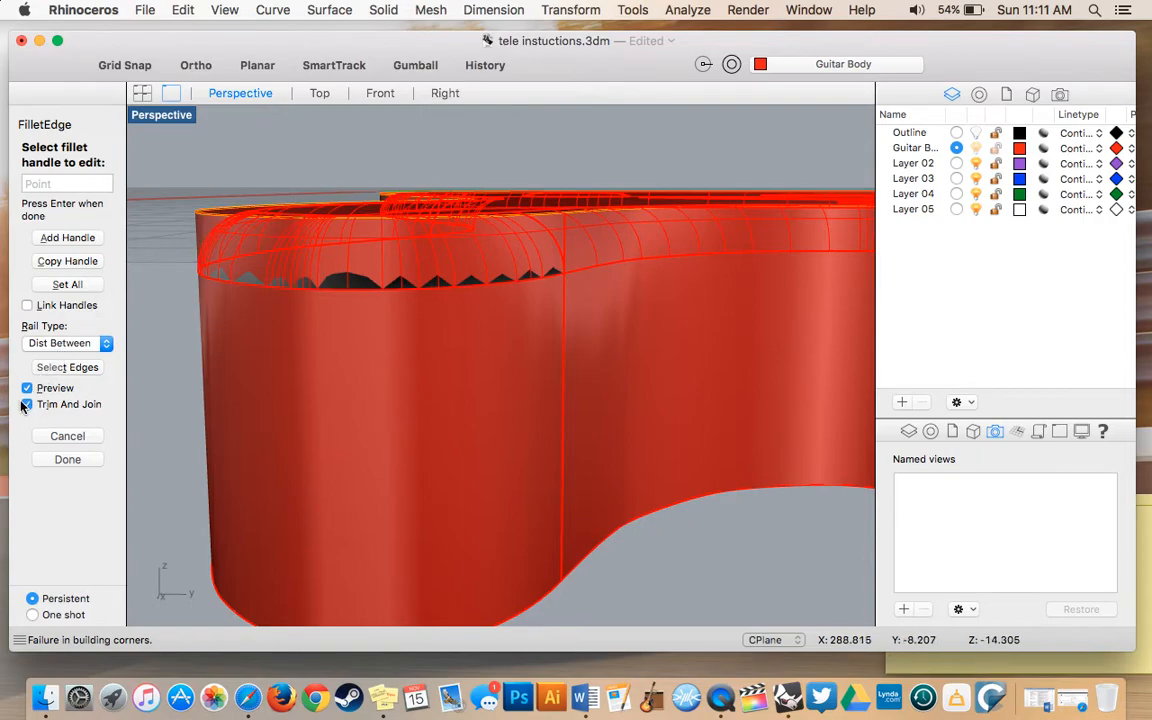
pyautogui.click(60, 460)
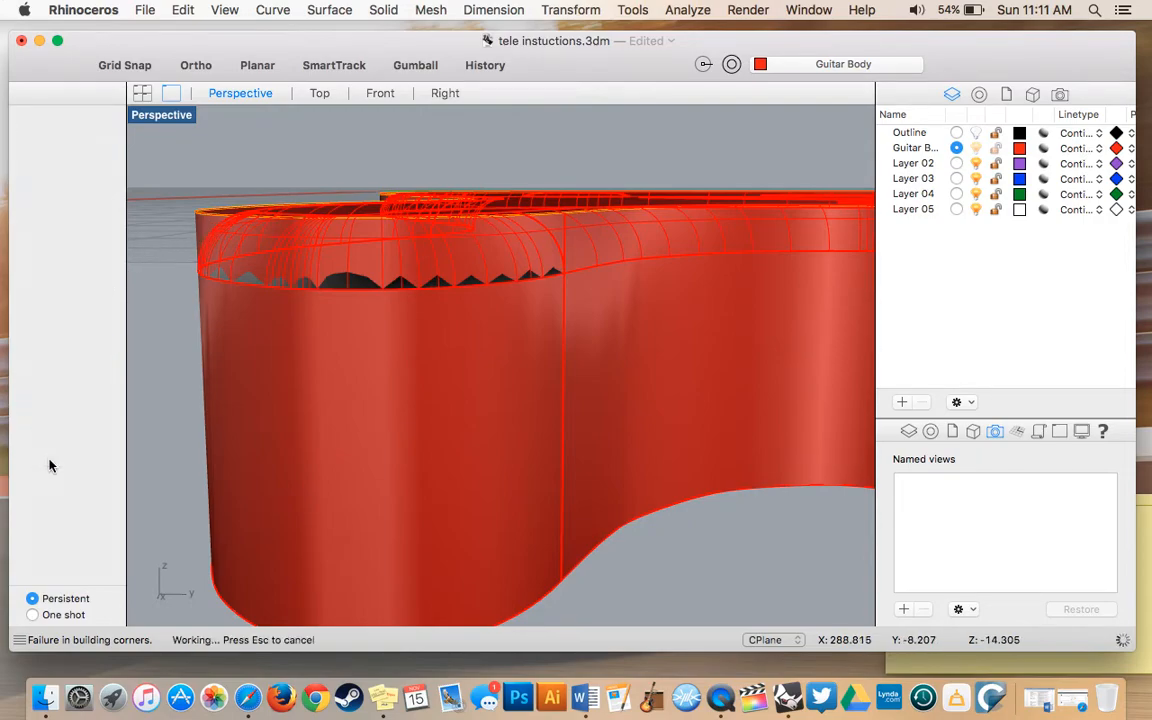
# Step: Examine the finished top fillet around the horn, cutaway and neck pocket
pyautogui.scroll(10, 211, 345)
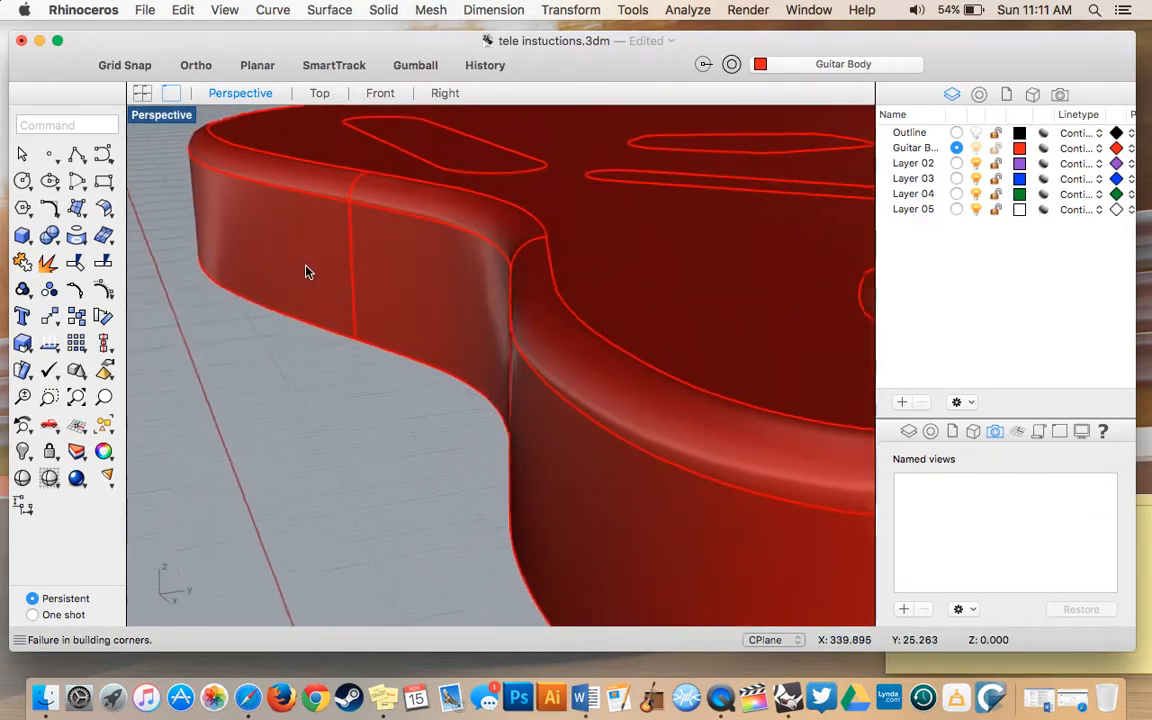
pyautogui.scroll(-5, 307, 272)
pyautogui.scroll(8, 307, 272)
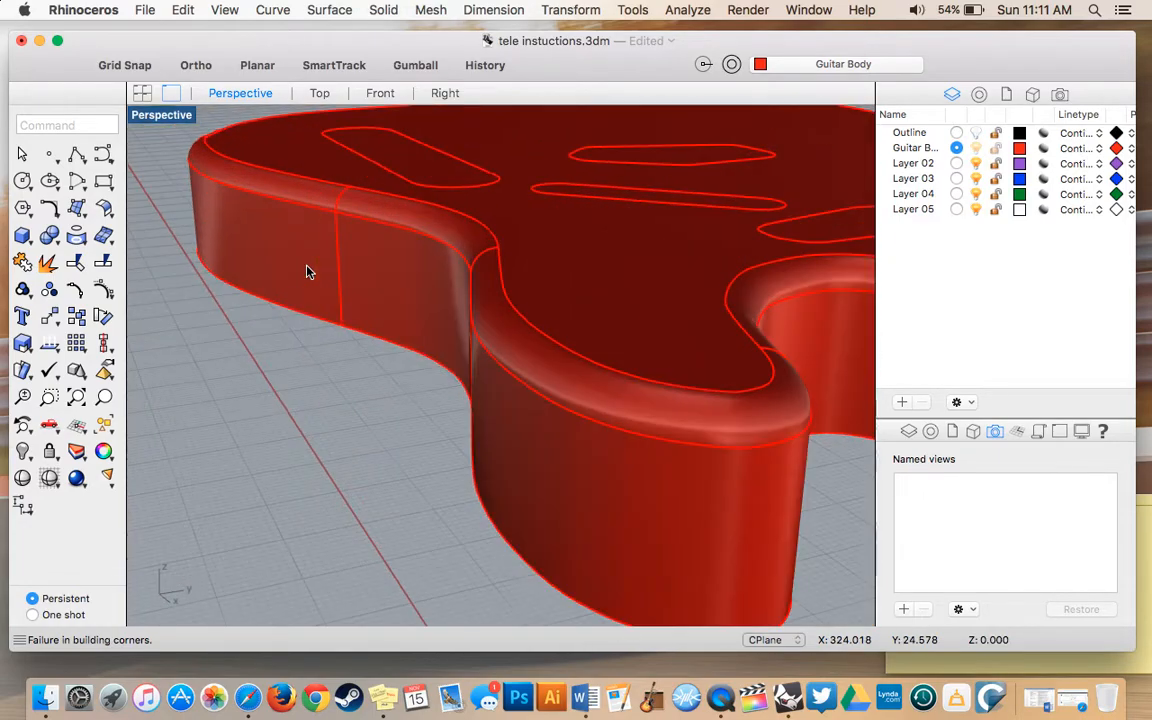
pyautogui.hscroll(8, 308, 271)
pyautogui.hscroll(5, 427, 322)
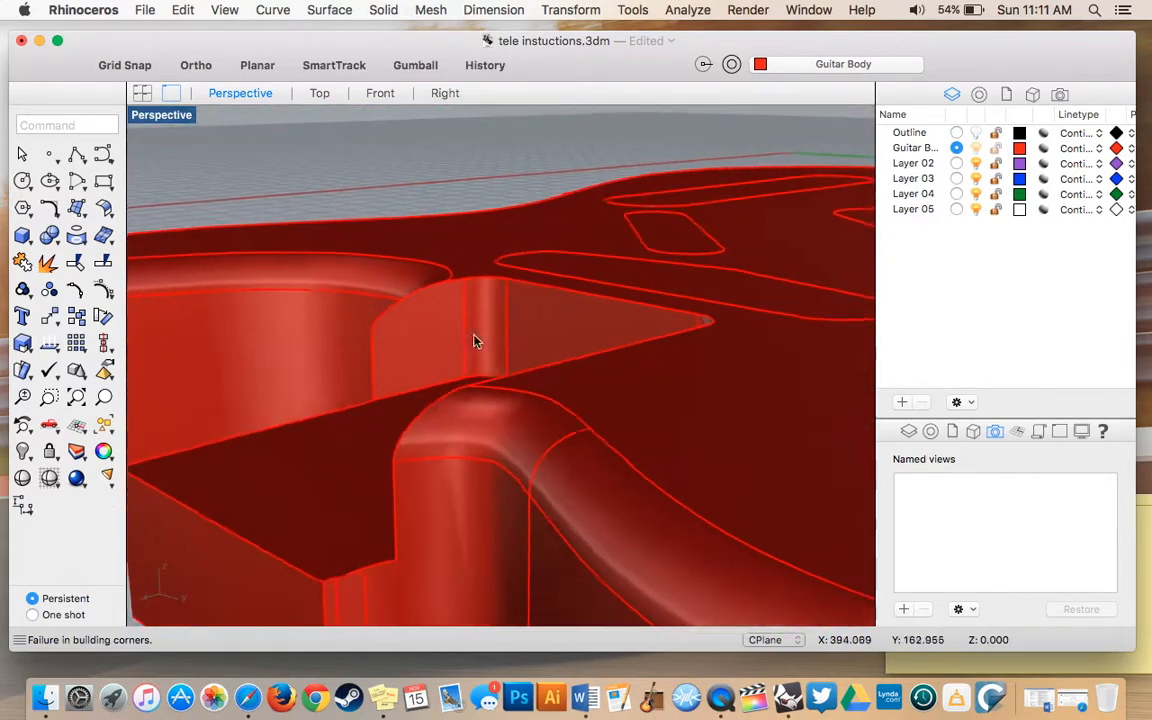
pyautogui.hscroll(5, 581, 373)
pyautogui.hscroll(-5, 581, 373)
pyautogui.scroll(-5, 581, 373)
pyautogui.scroll(8, 581, 373)
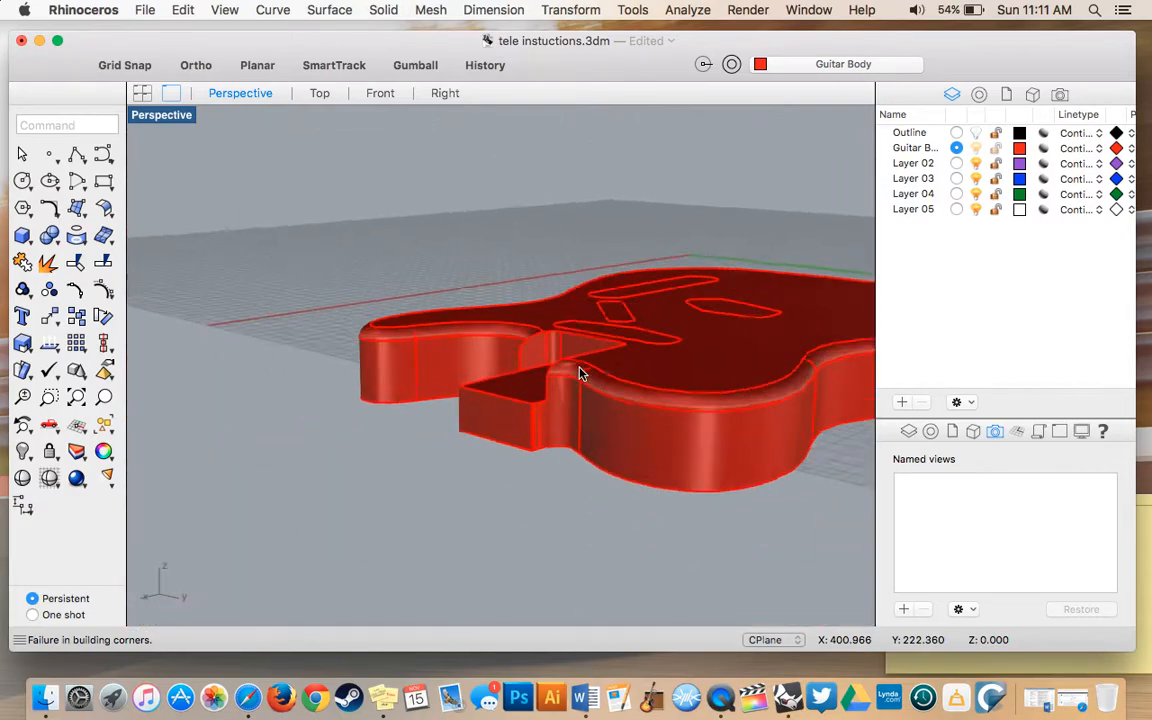
# Step: Examine the top fillet along the sides, lower bout and waist of the body
pyautogui.scroll(10, 581, 373)
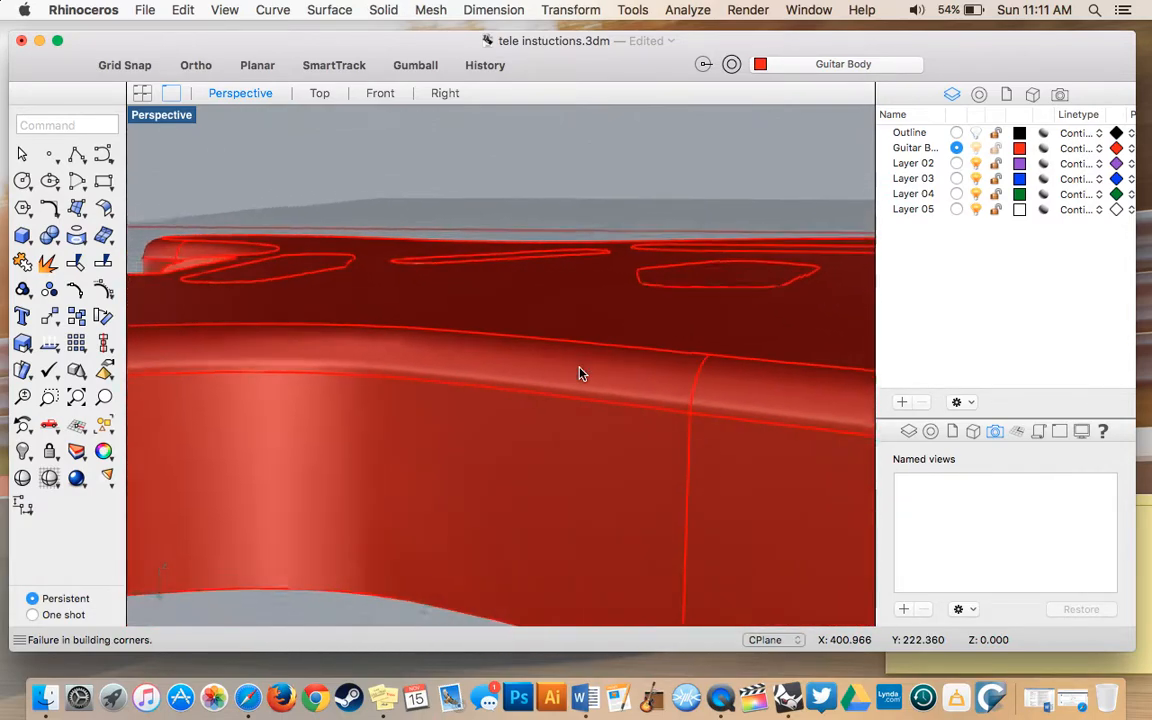
pyautogui.hscroll(10, 581, 373)
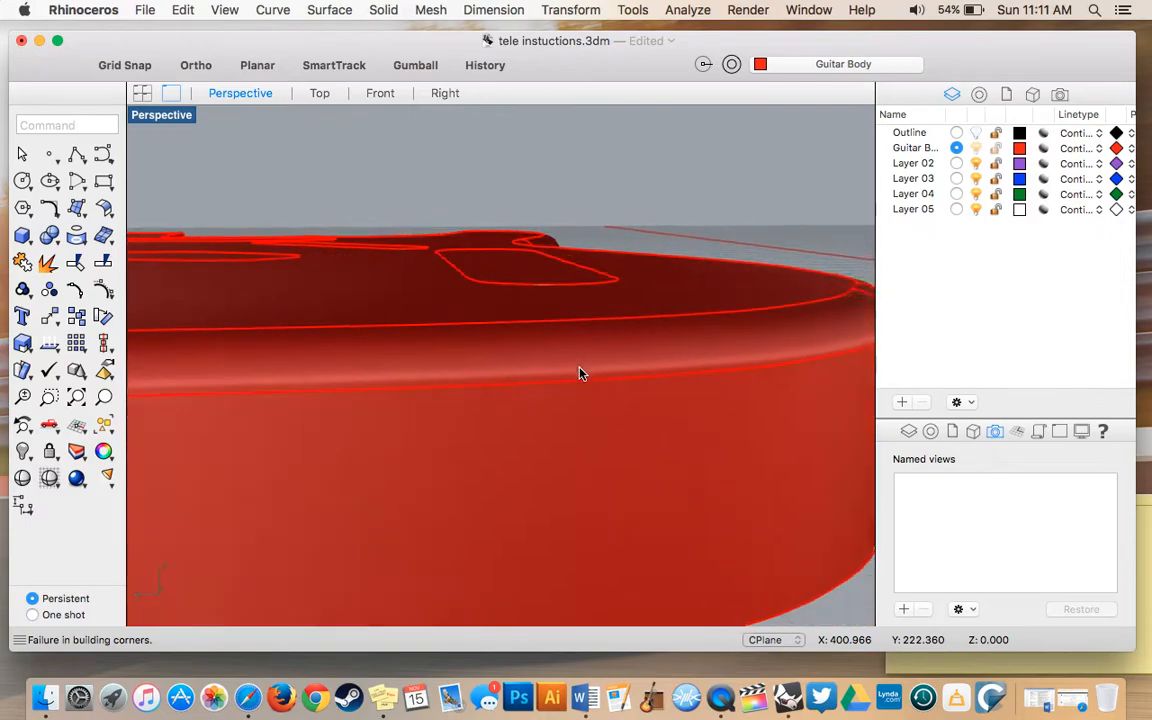
pyautogui.scroll(-10, 581, 373)
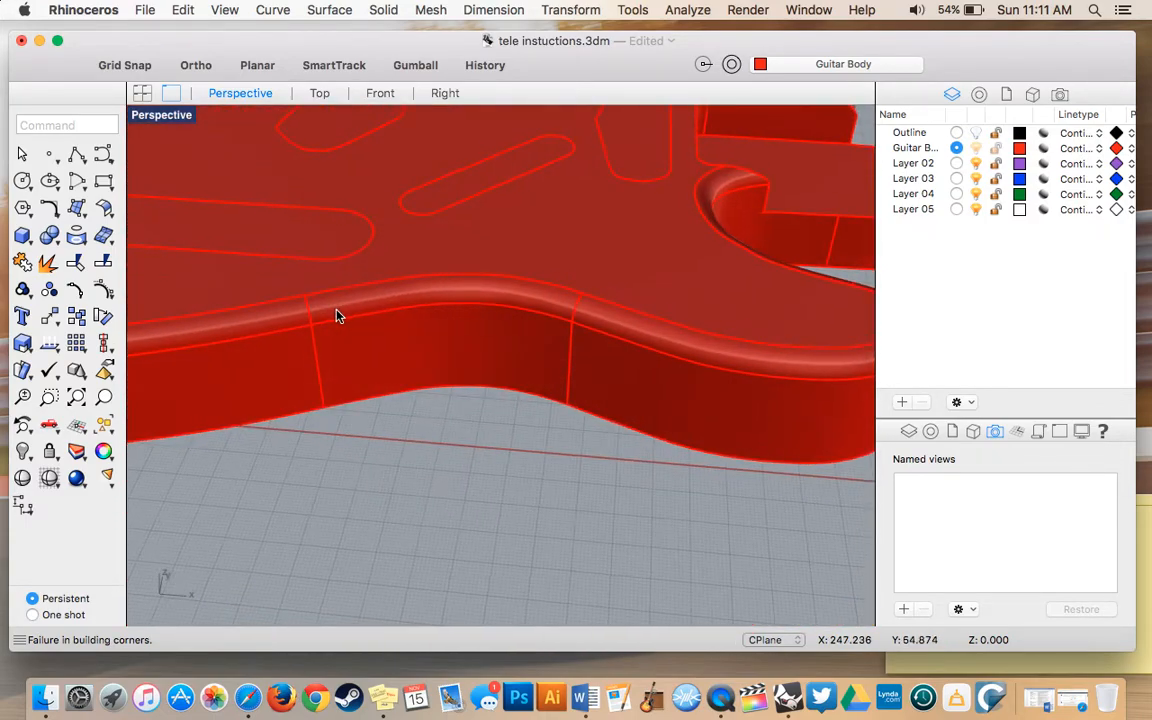
pyautogui.scroll(-10, 335, 317)
pyautogui.scroll(-8, 336, 316)
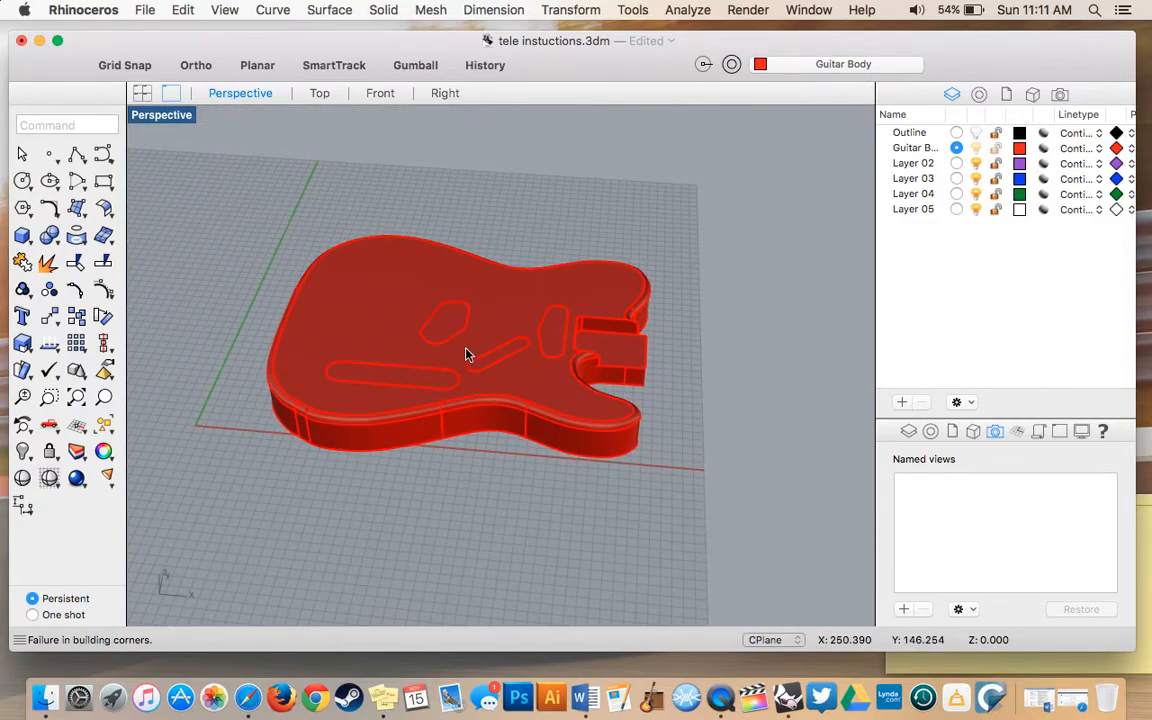
# Step: Inspect the back of the body and its unfilleted edges around the neck heel
pyautogui.scroll(15, 465, 354)
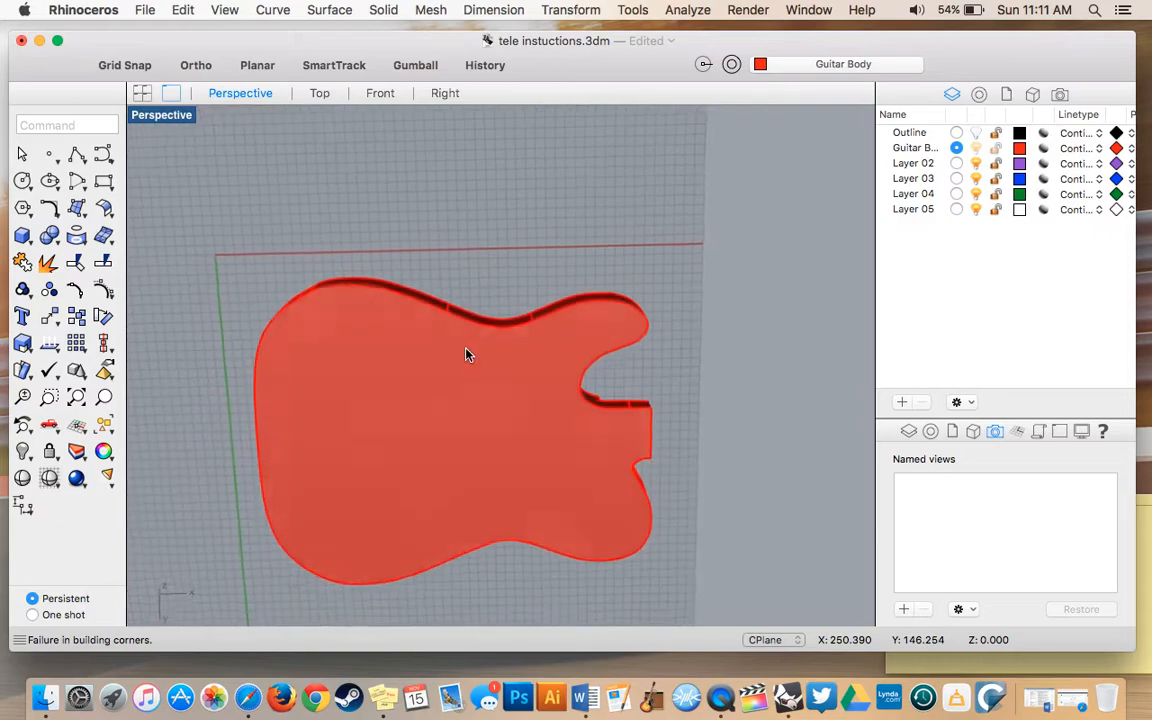
pyautogui.scroll(-10, 465, 354)
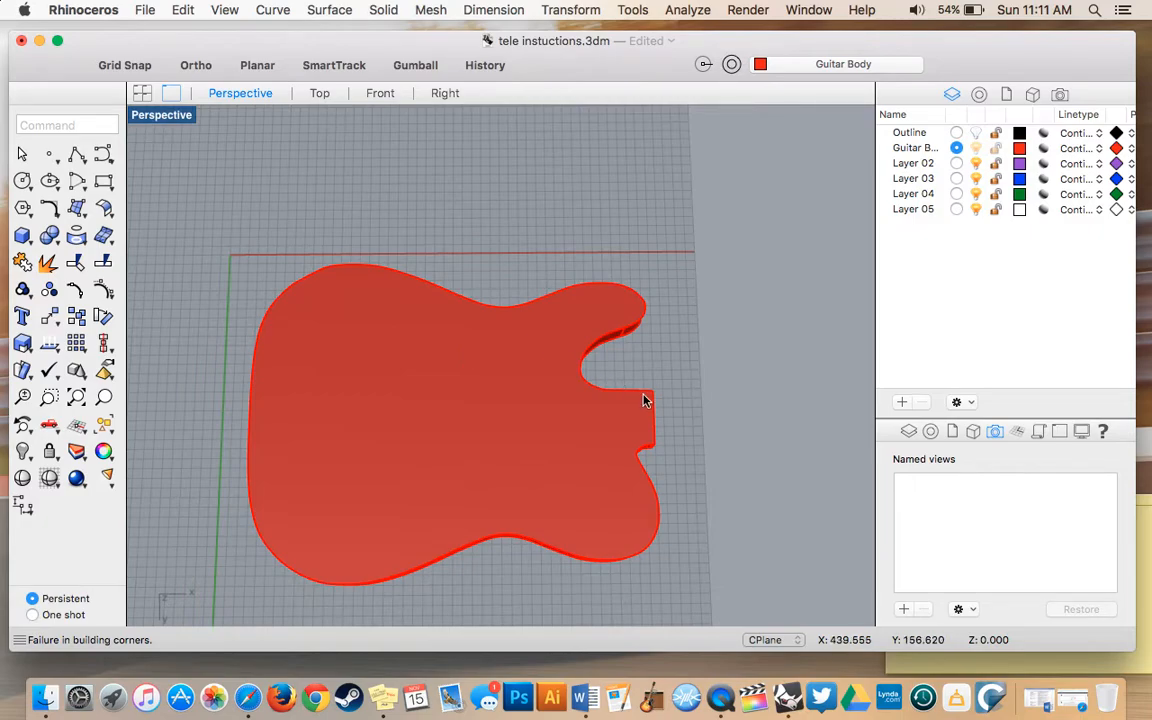
pyautogui.scroll(5, 644, 400)
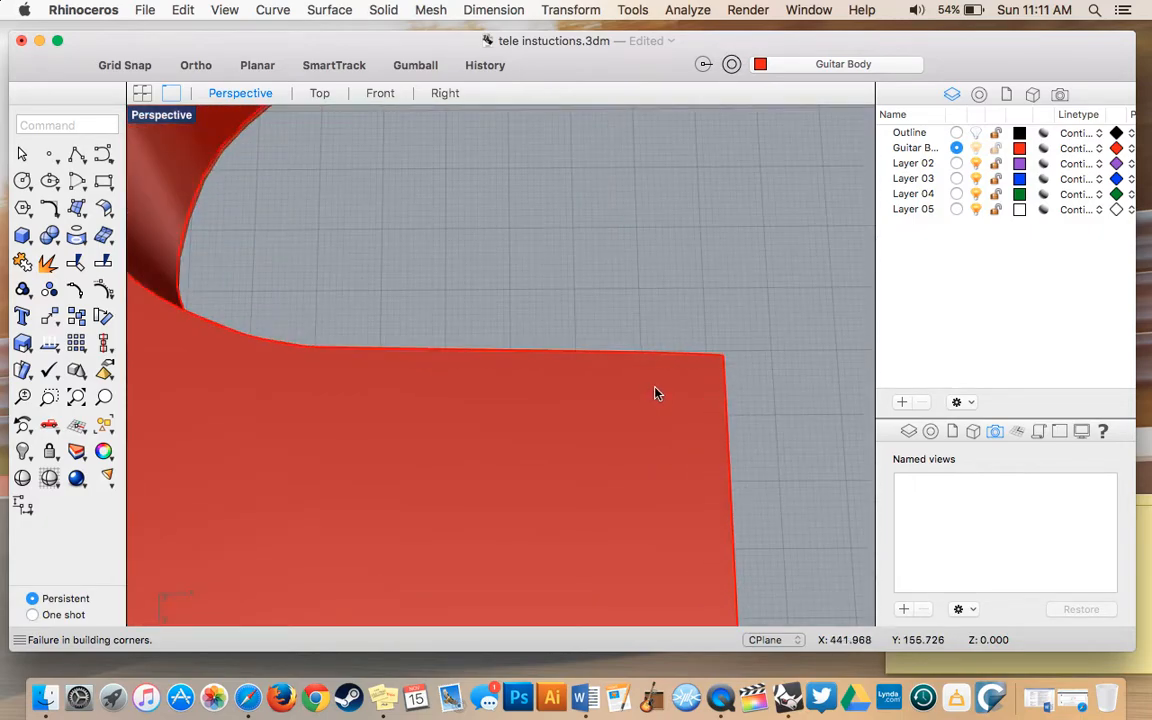
pyautogui.scroll(-2, 656, 393)
pyautogui.moveTo(691, 400); pyautogui.dragTo(692, 401, button='right')
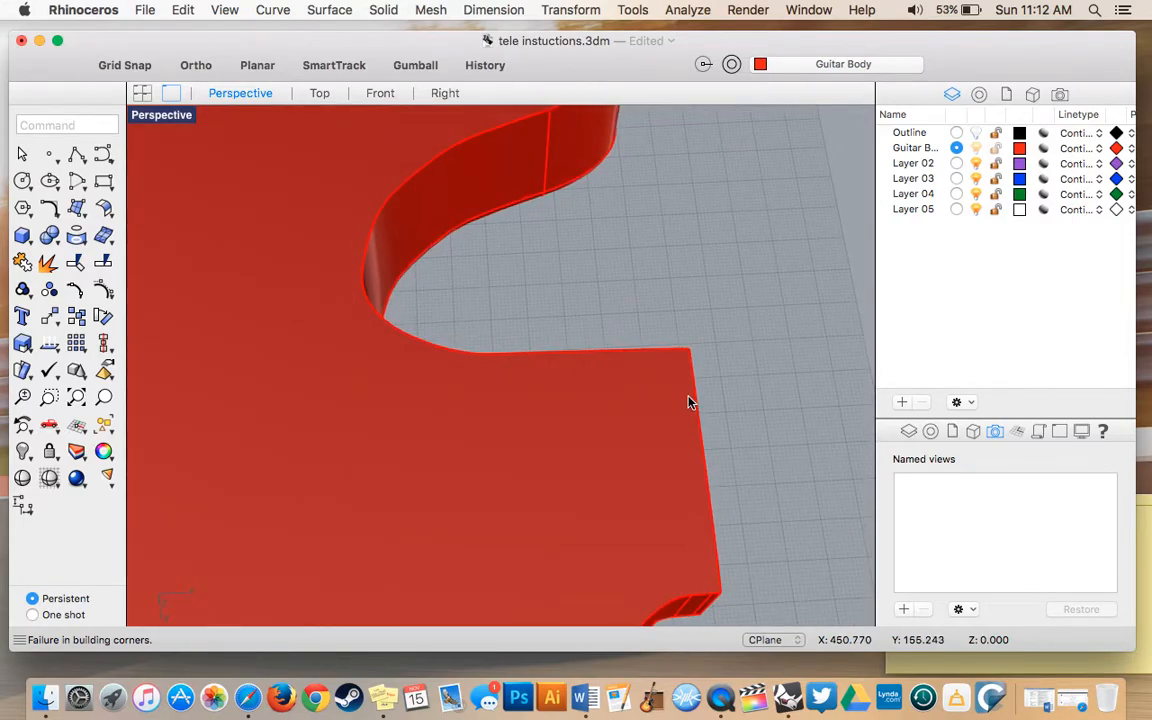
pyautogui.moveTo(688, 402); pyautogui.dragTo(688, 404, button='right')
pyautogui.scroll(-5, 688, 404)
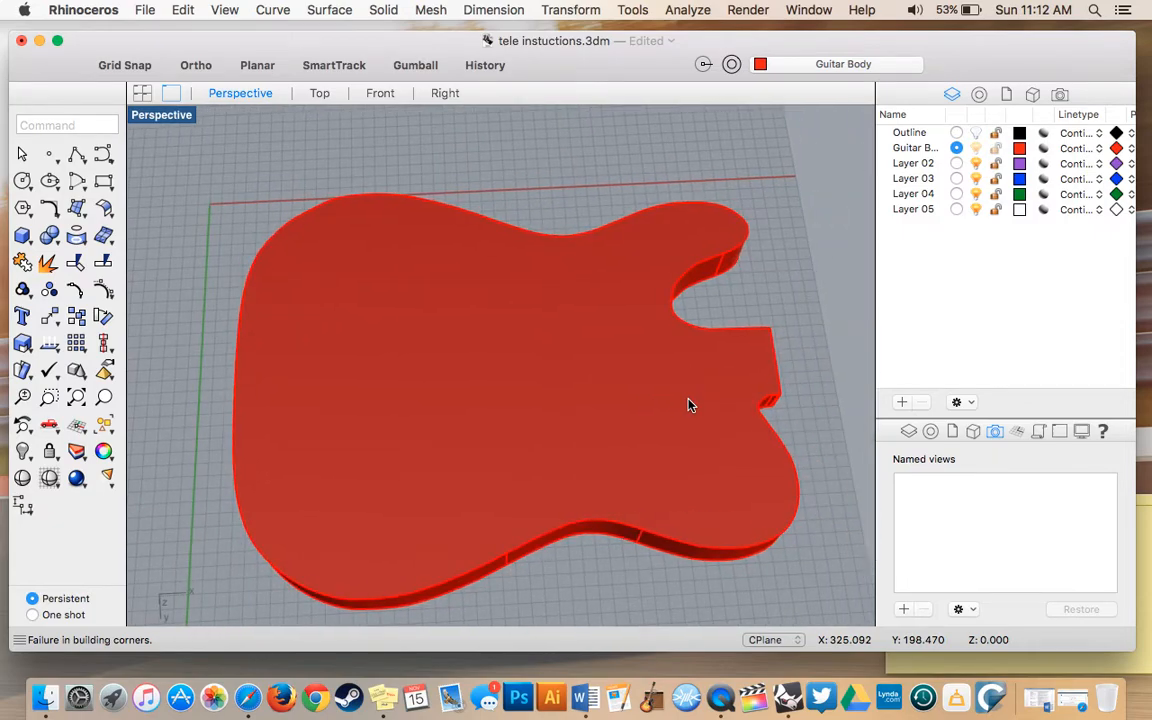
# Step: Start a radius-10 Fillet Edge on the body's back outline and select the edges around the lower bout
pyautogui.click(383, 10)
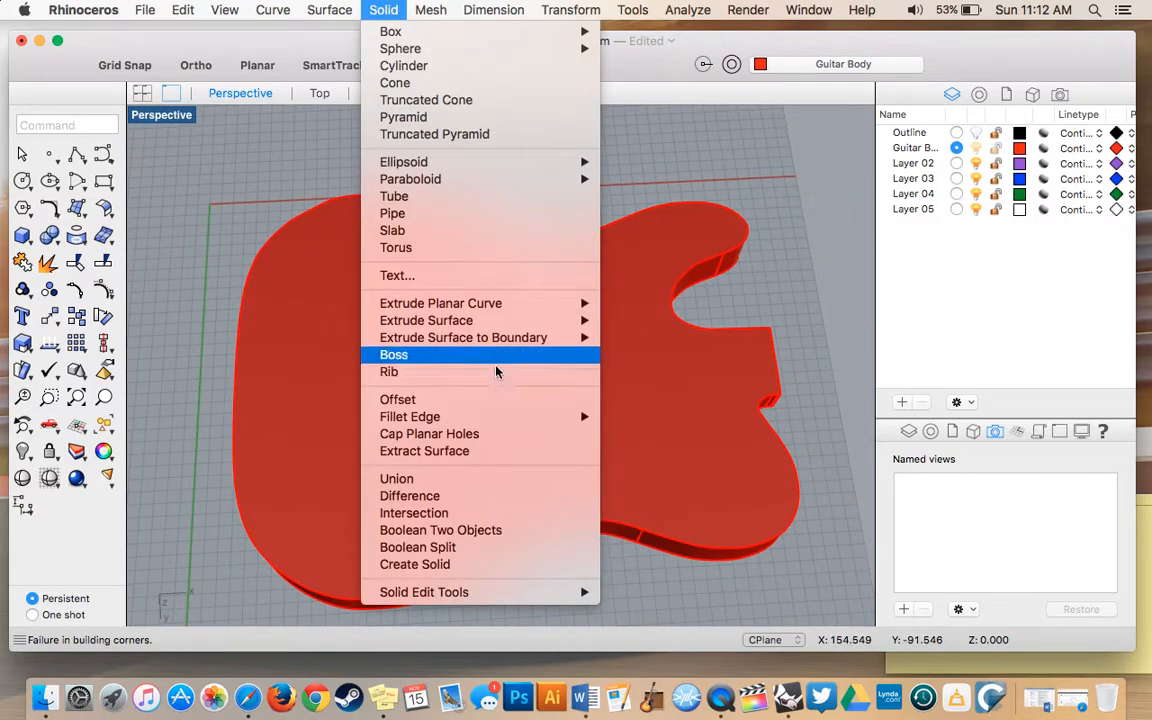
pyautogui.moveTo(504, 417)
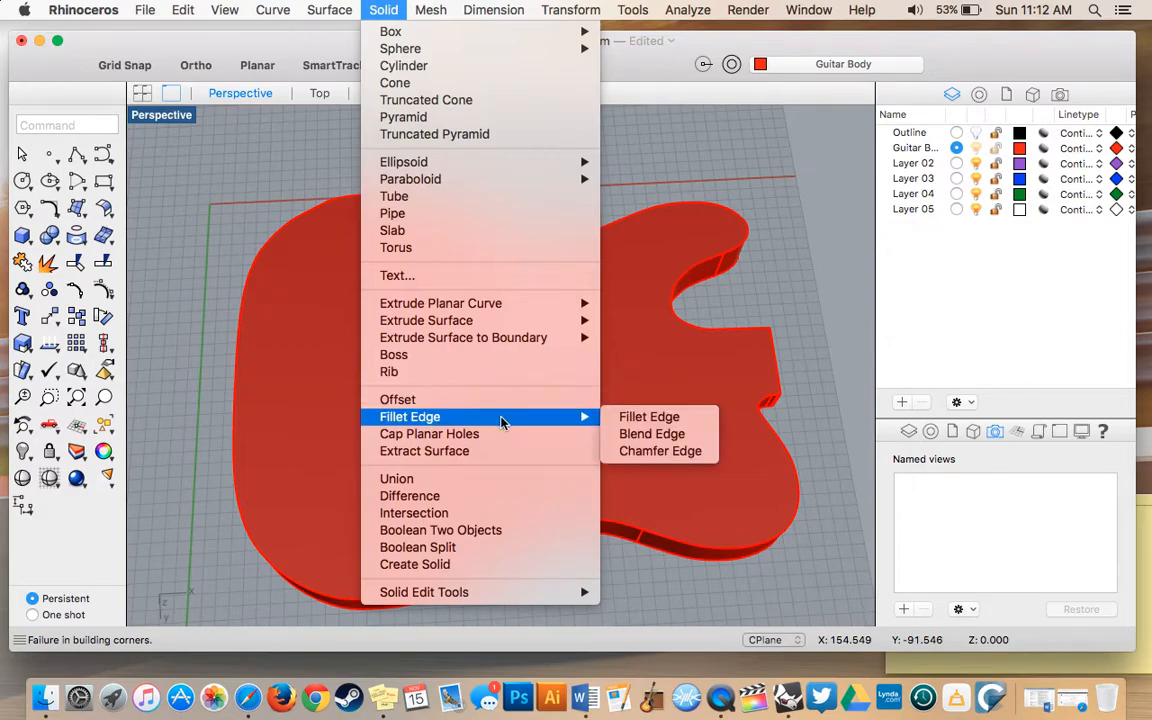
pyautogui.click(652, 417)
pyautogui.click(404, 597)
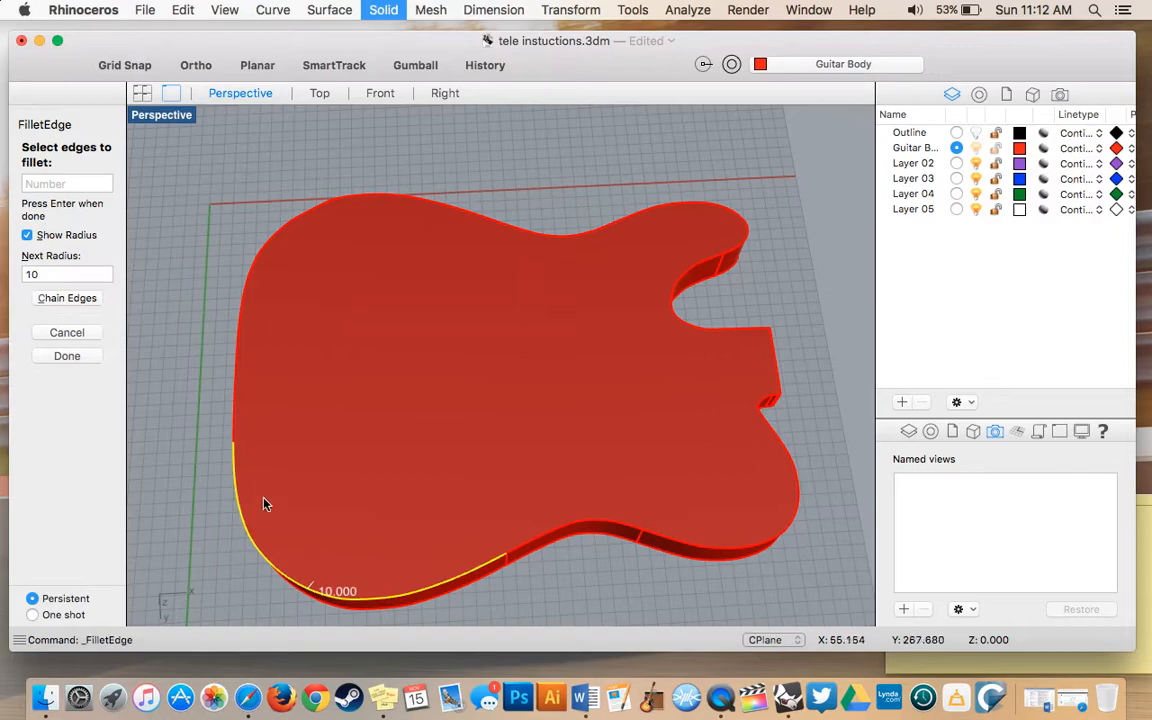
pyautogui.click(240, 415)
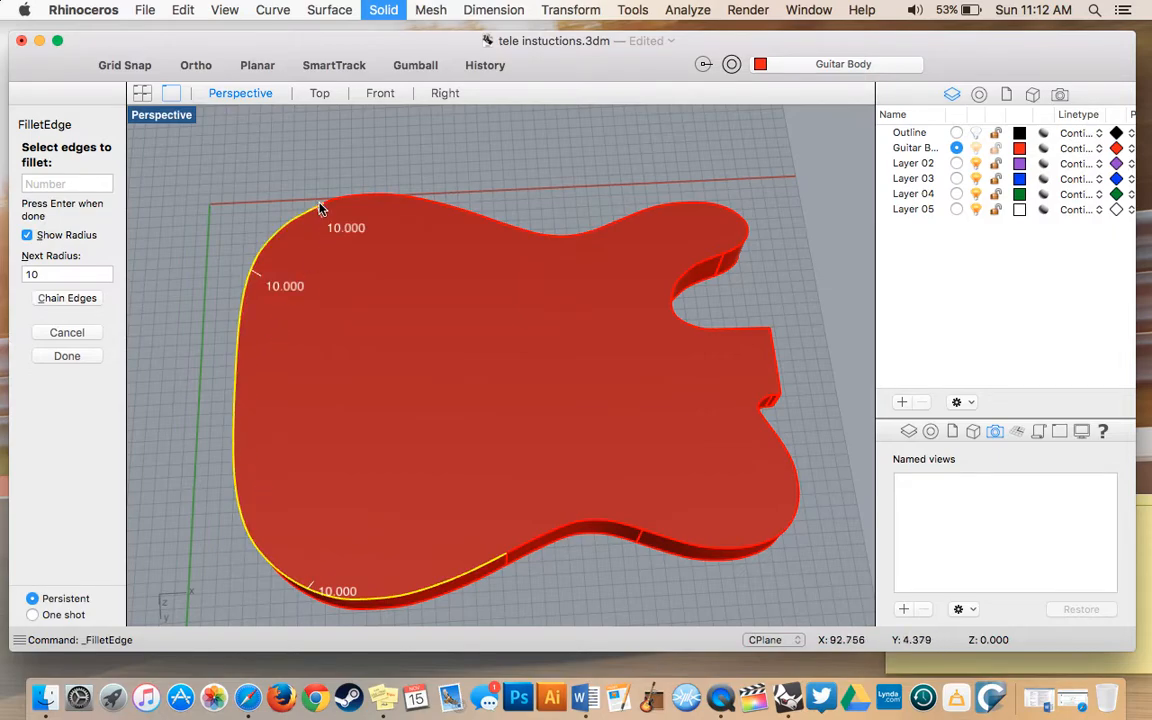
# Step: Add the back outline edges along both waists, the horn, the cutaway, the neck heel's end and the opposite upper bout to the fillet
pyautogui.click(352, 199)
pyautogui.click(628, 225)
pyautogui.click(703, 263)
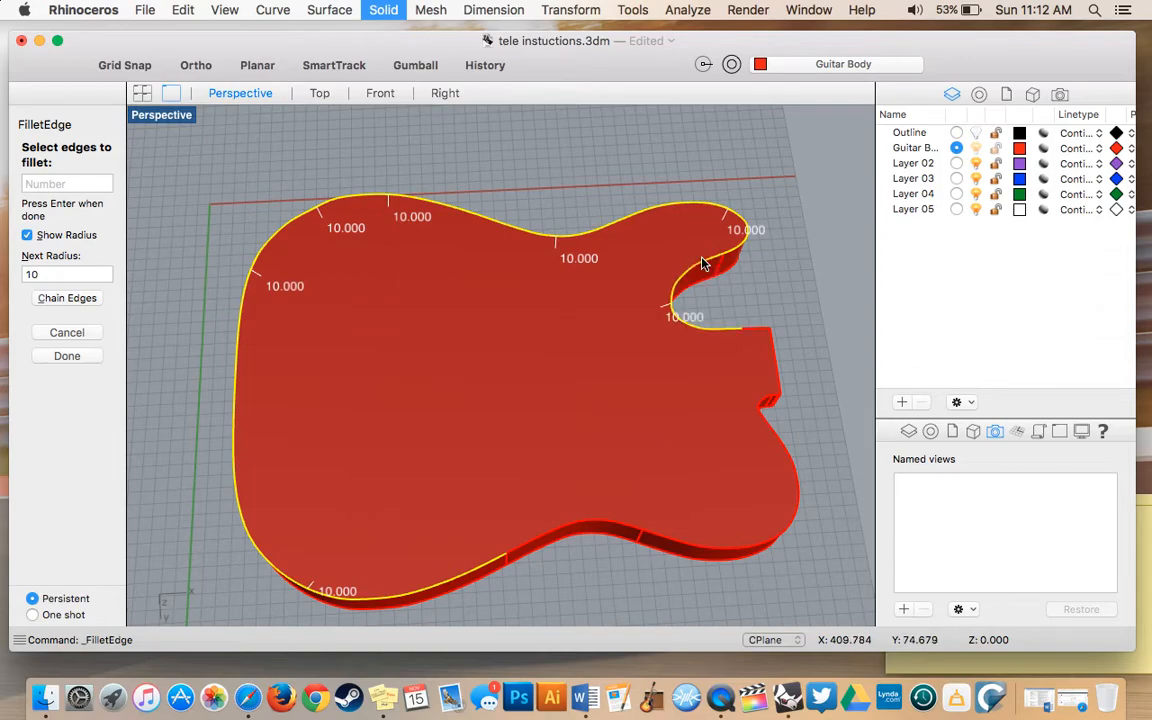
pyautogui.click(756, 334)
pyautogui.click(558, 534)
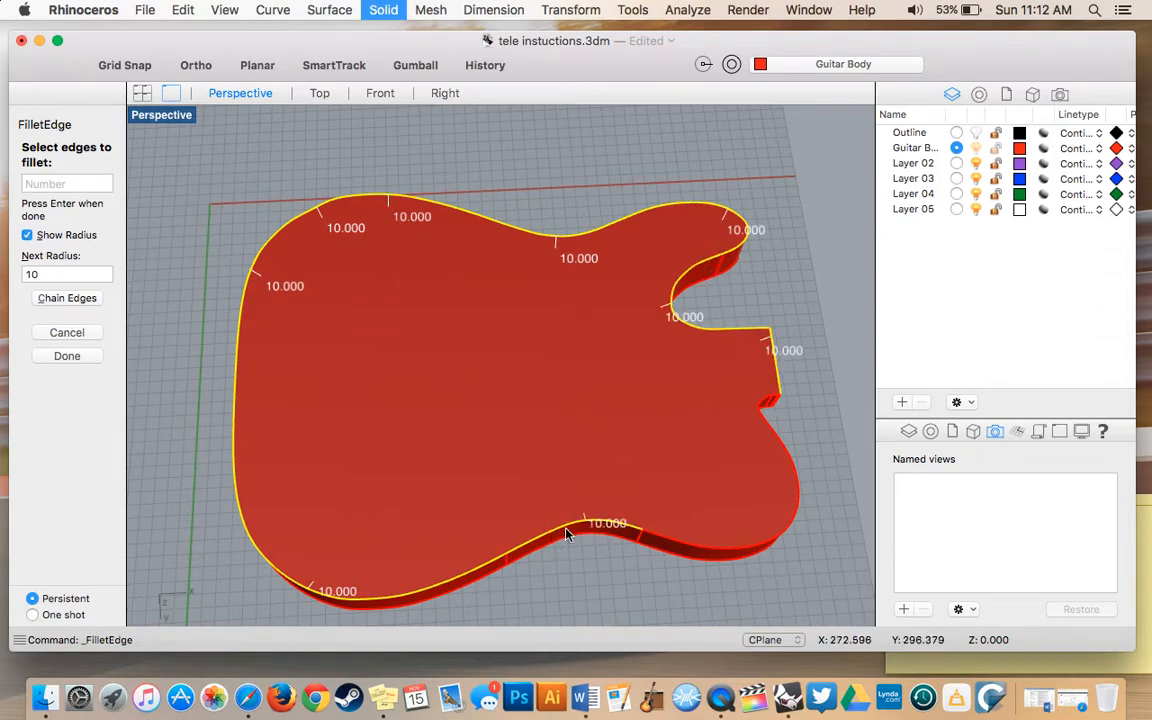
pyautogui.click(674, 542)
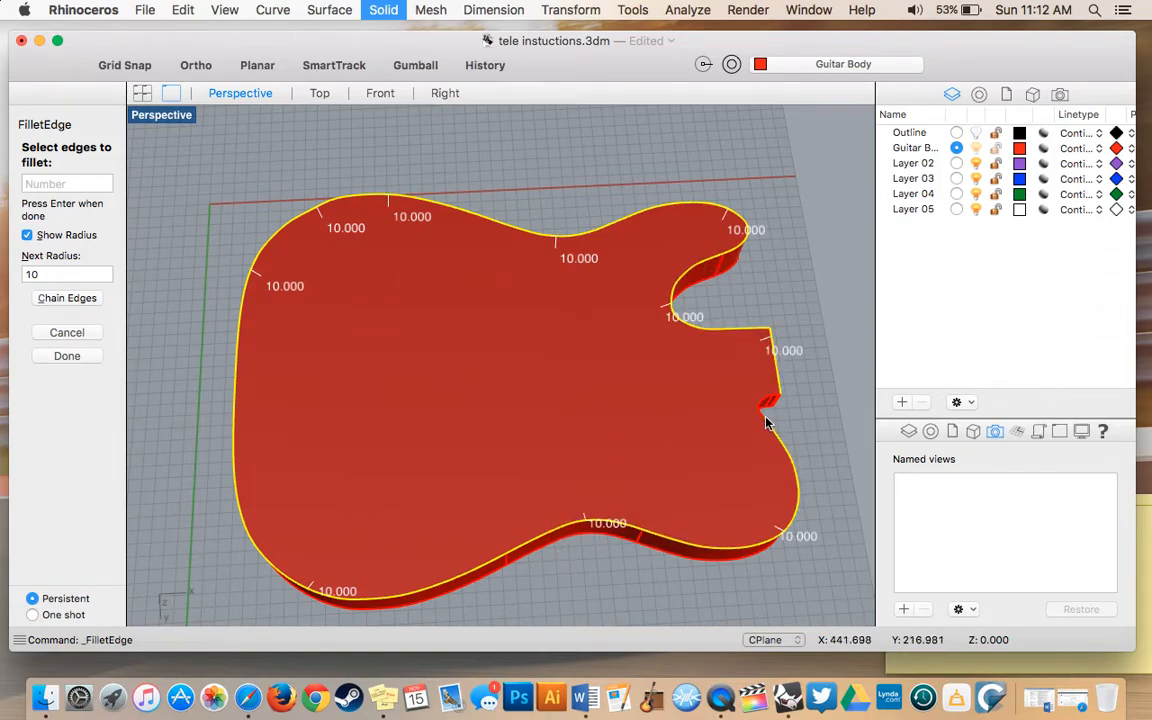
# Step: Add the remaining back edges in the small notch beside the neck heel, including the short segments at its corner
pyautogui.scroll(5, 723, 407)
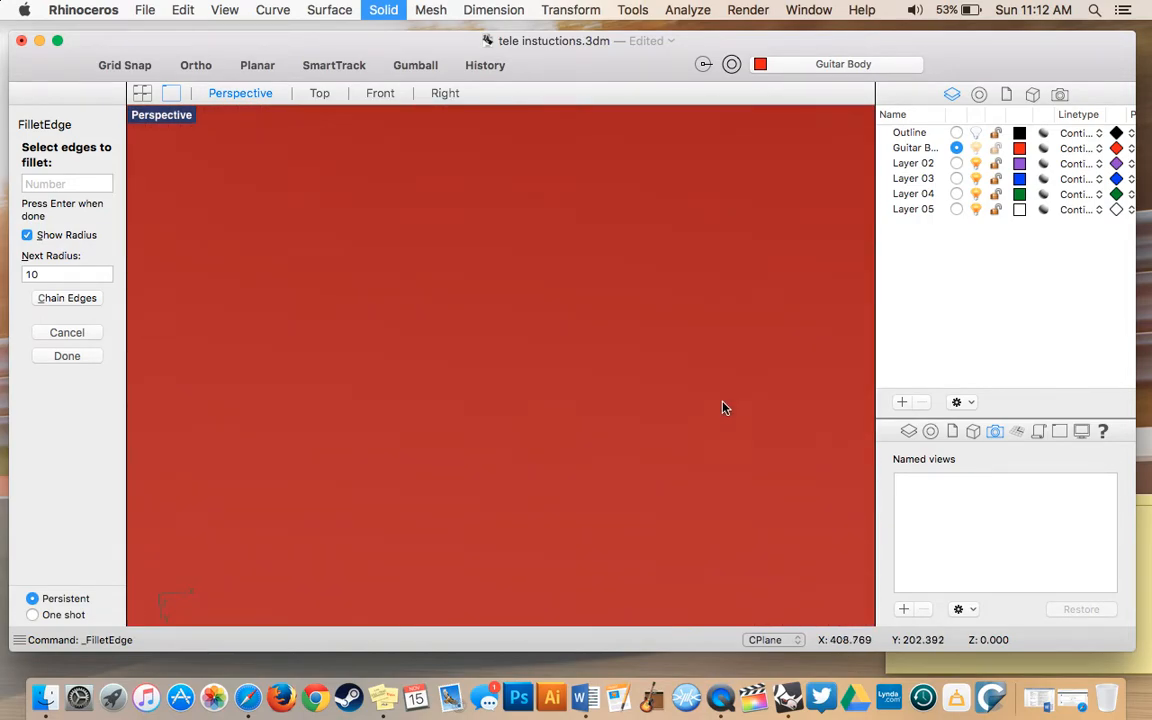
pyautogui.scroll(-5, 723, 407)
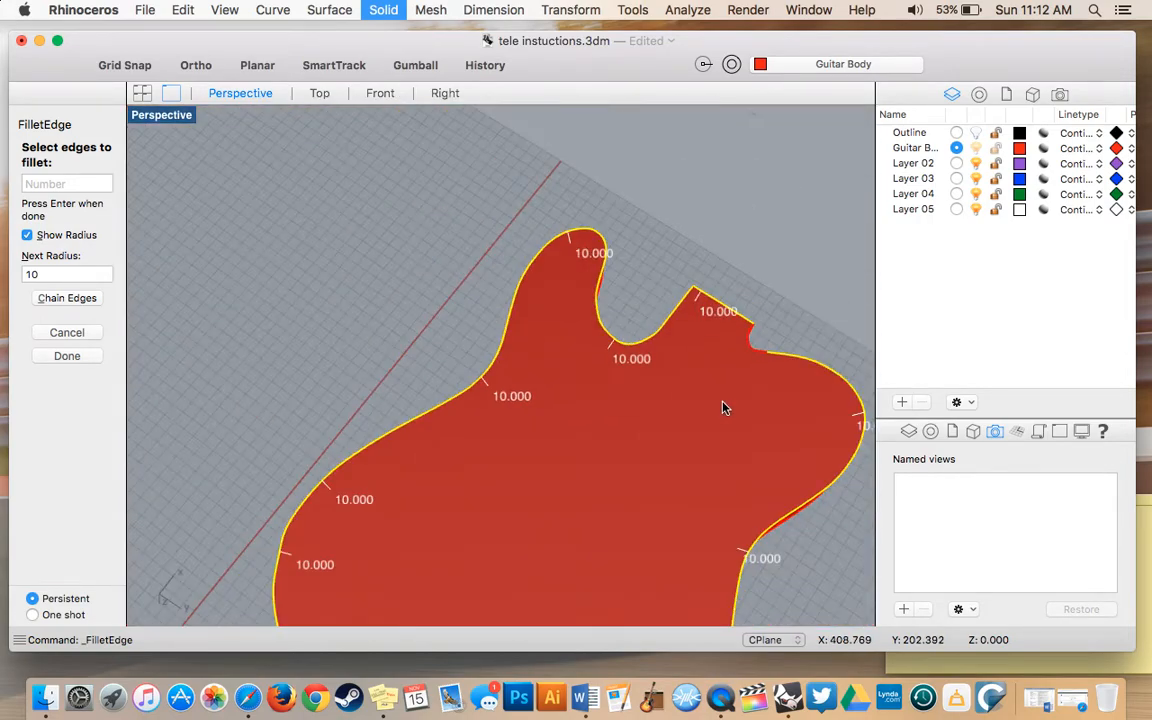
pyautogui.scroll(10, 756, 340)
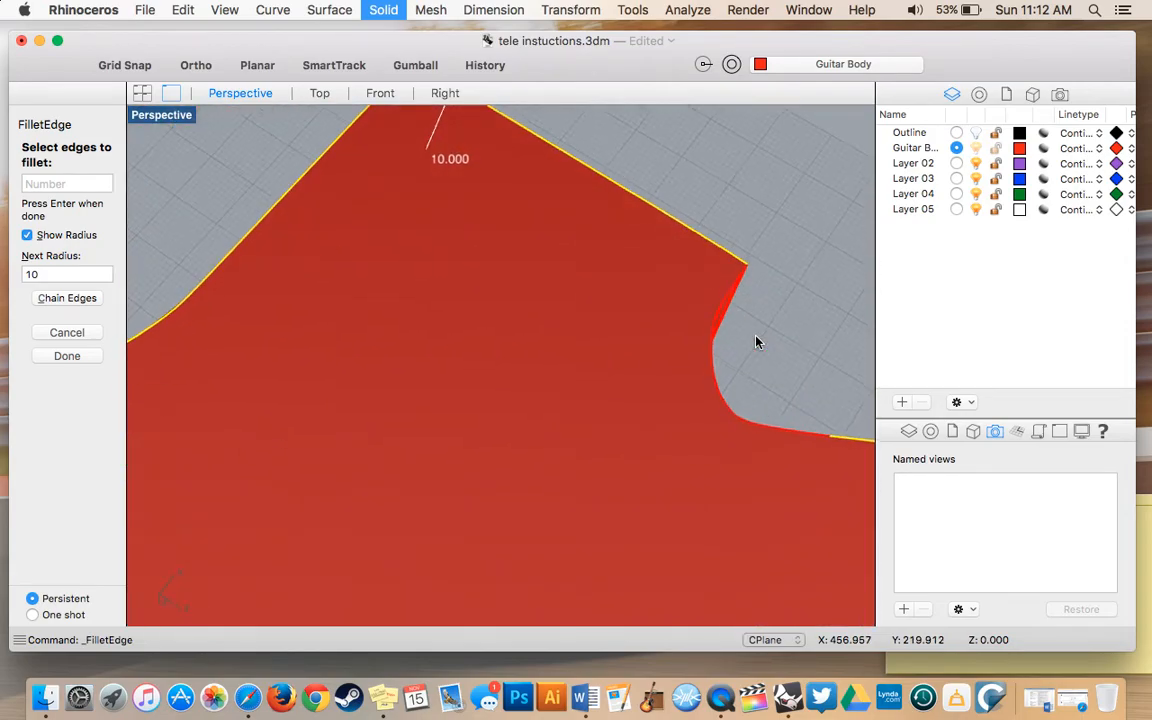
pyautogui.hscroll(-10, 756, 342)
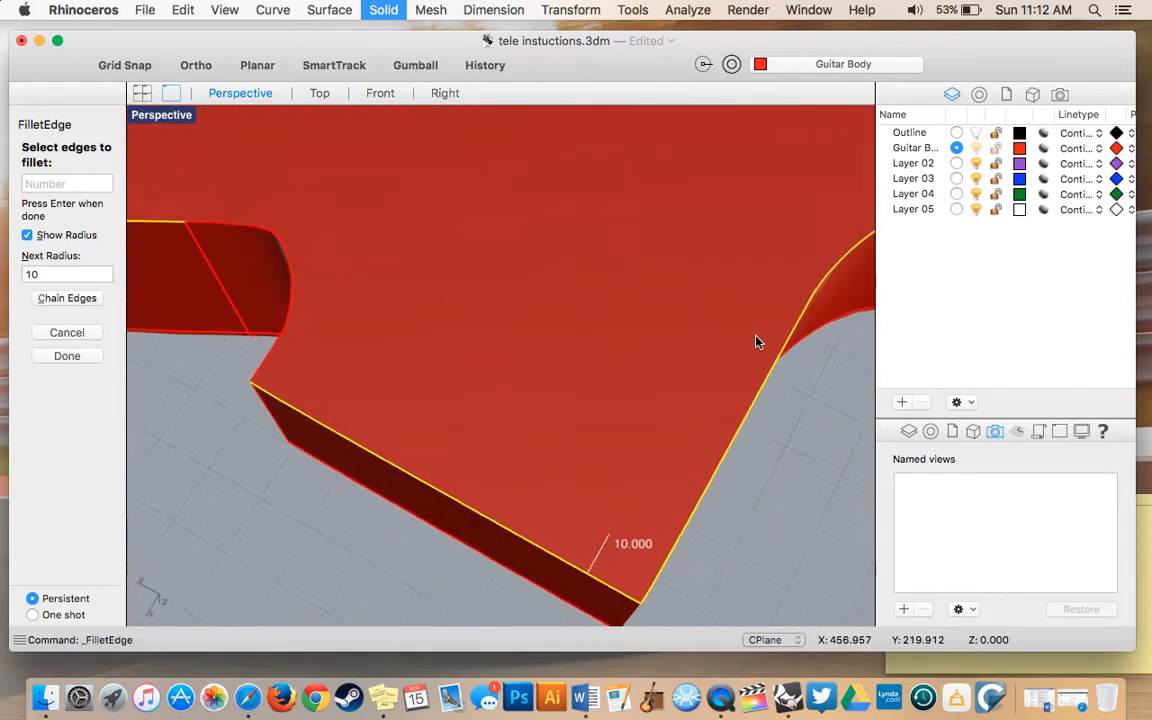
pyautogui.hscroll(-3, 756, 342)
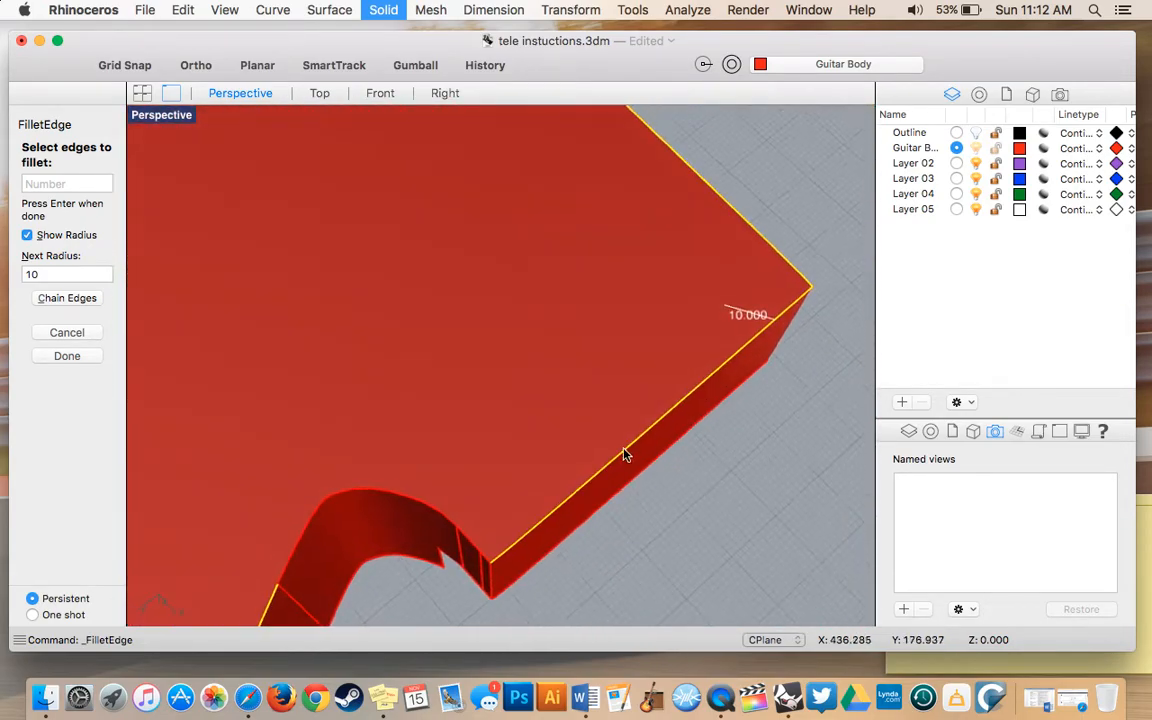
pyautogui.click(316, 530)
pyautogui.click(488, 550)
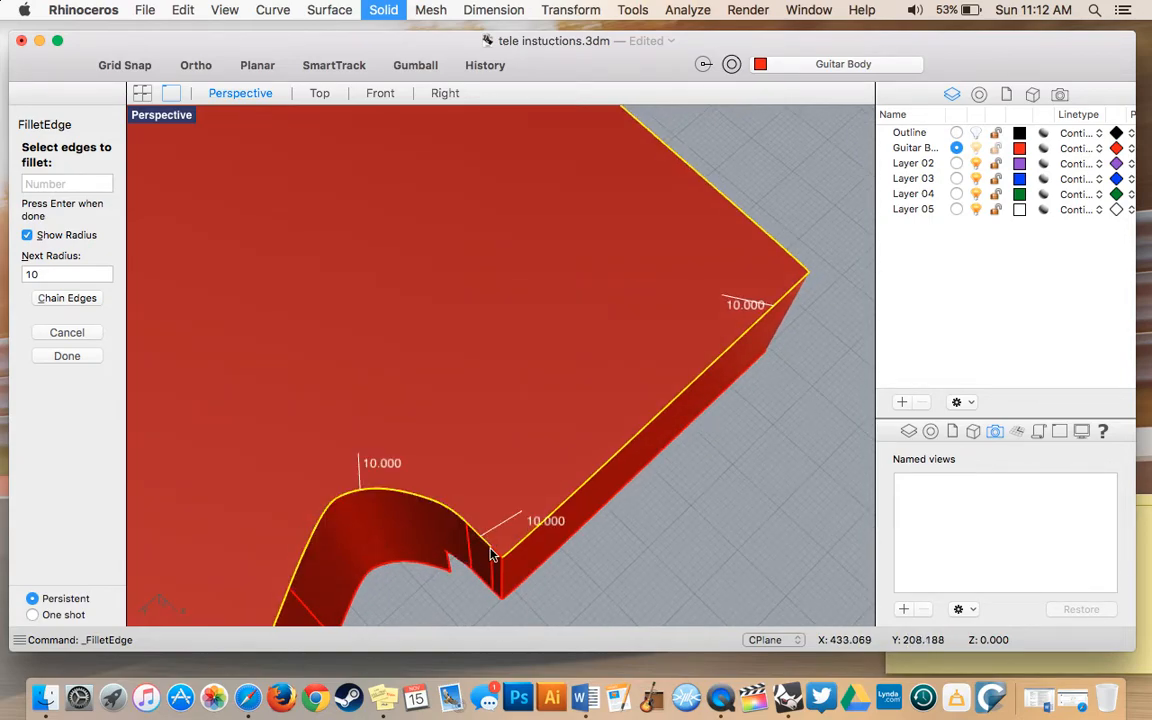
pyautogui.click(497, 552)
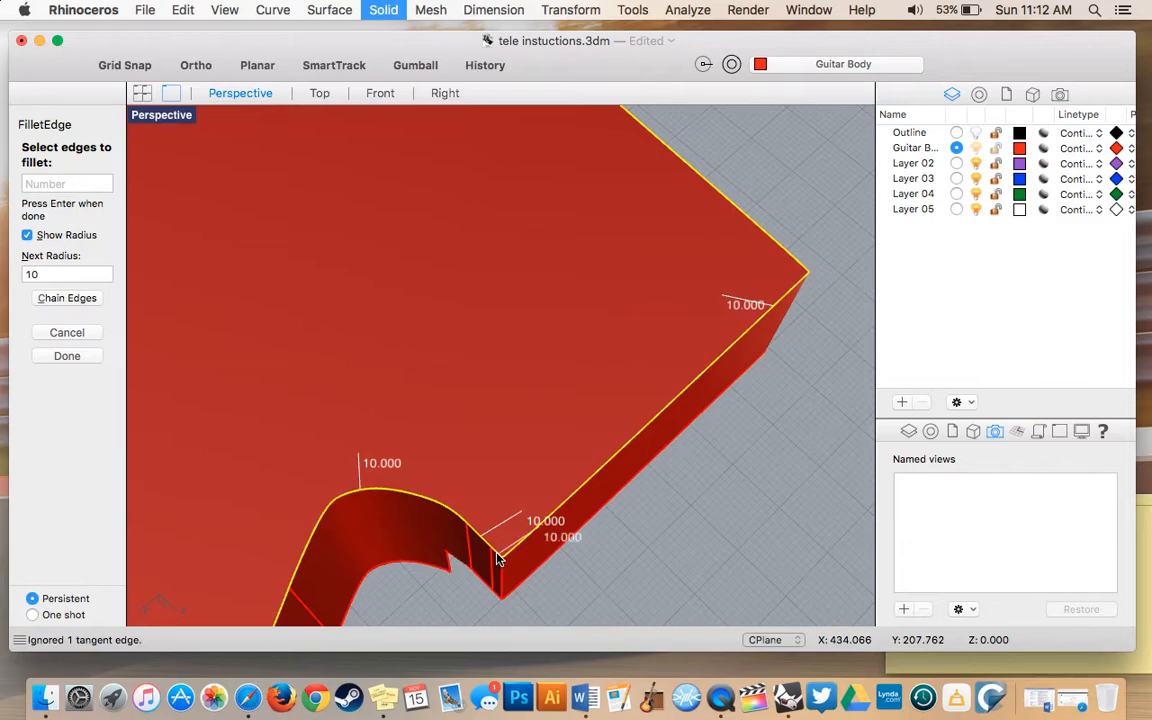
# Step: Check the complete back outline selection and accept it to preview the radius-10 edge fillet
pyautogui.scroll(-10, 411, 440)
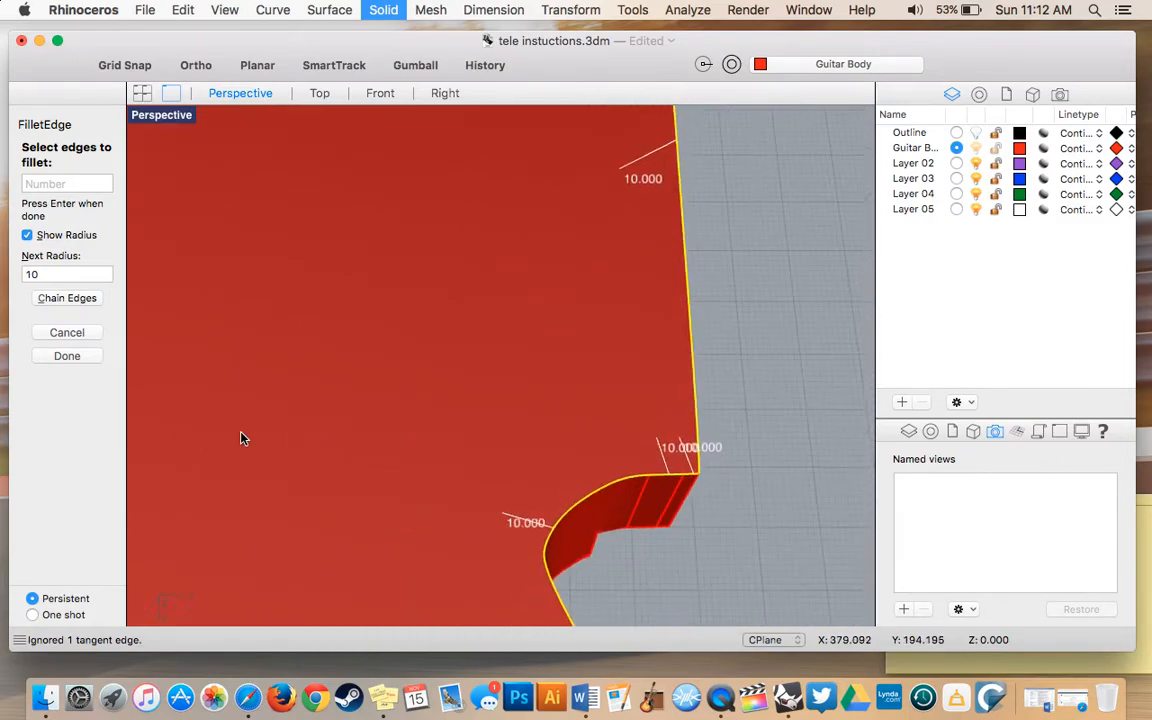
pyautogui.scroll(3, 240, 438)
pyautogui.hscroll(-10, 240, 438)
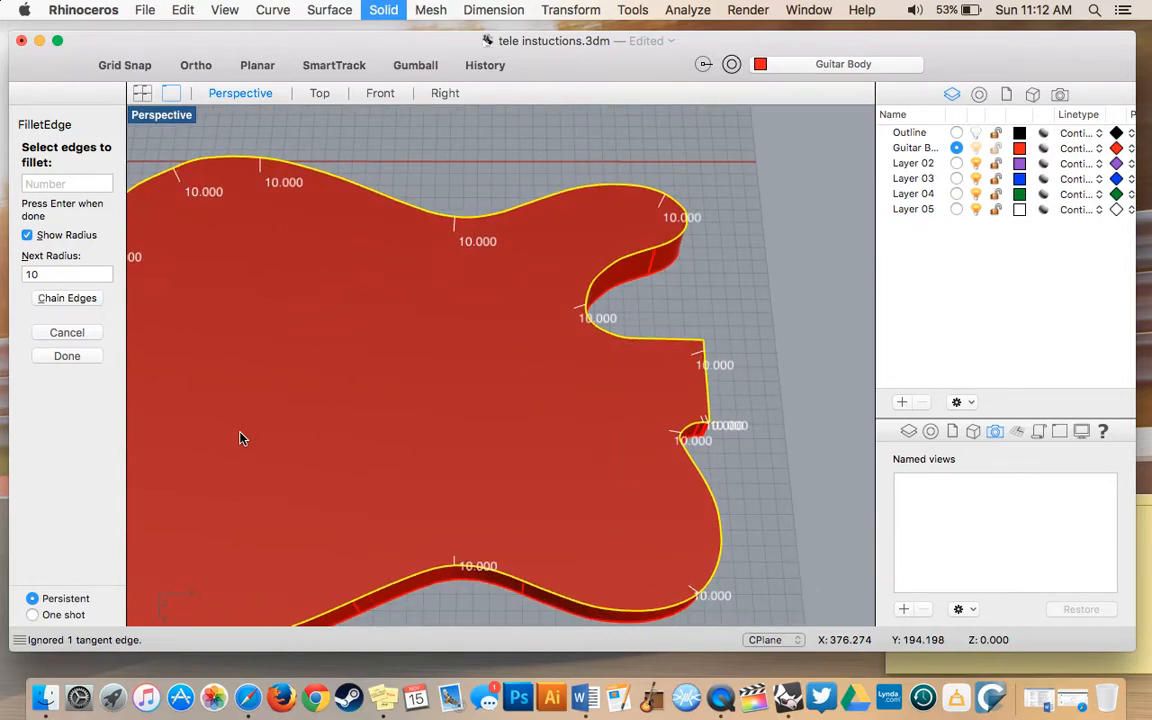
pyautogui.click(77, 357)
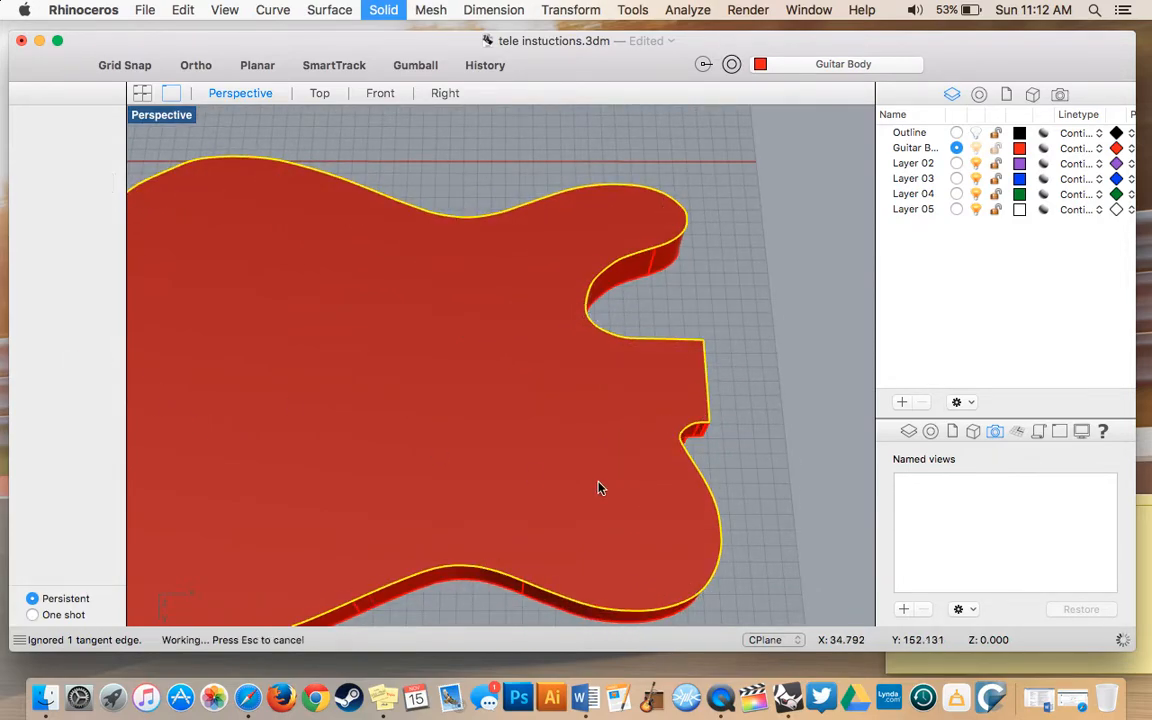
# Step: Inspect the fillet preview at the neck heel's end and its corners for gaps between the surfaces
pyautogui.hscroll(-3, 599, 483)
pyautogui.hscroll(-5, 599, 487)
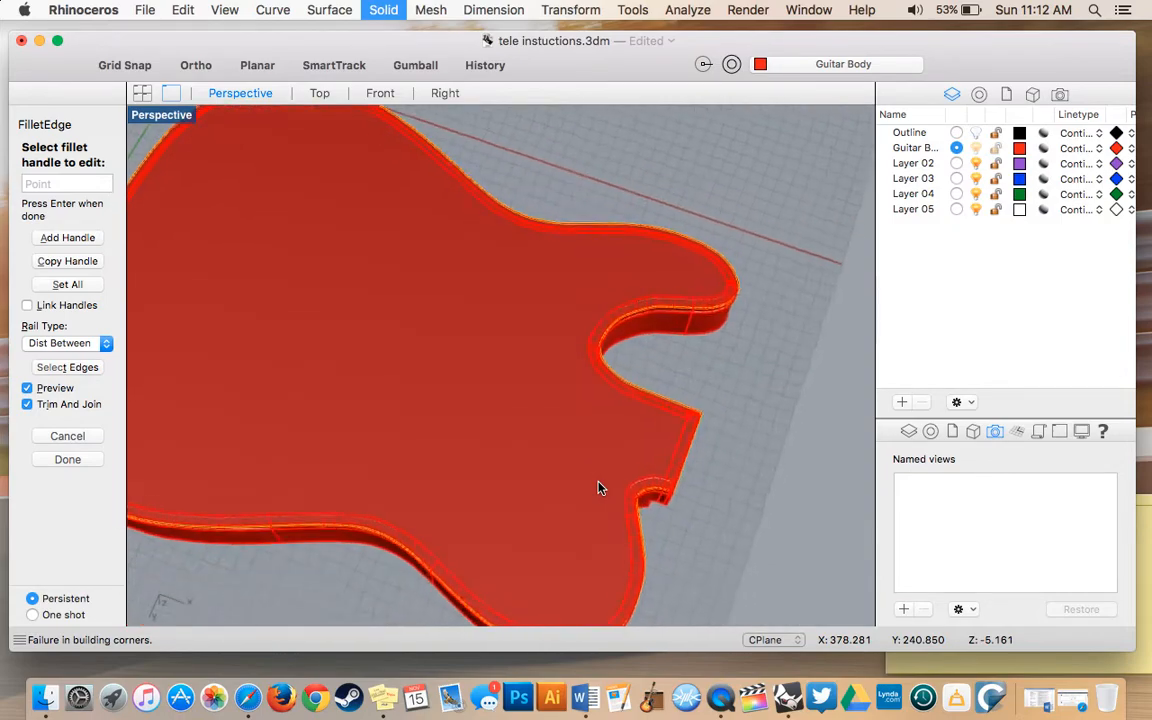
pyautogui.scroll(10, 697, 450)
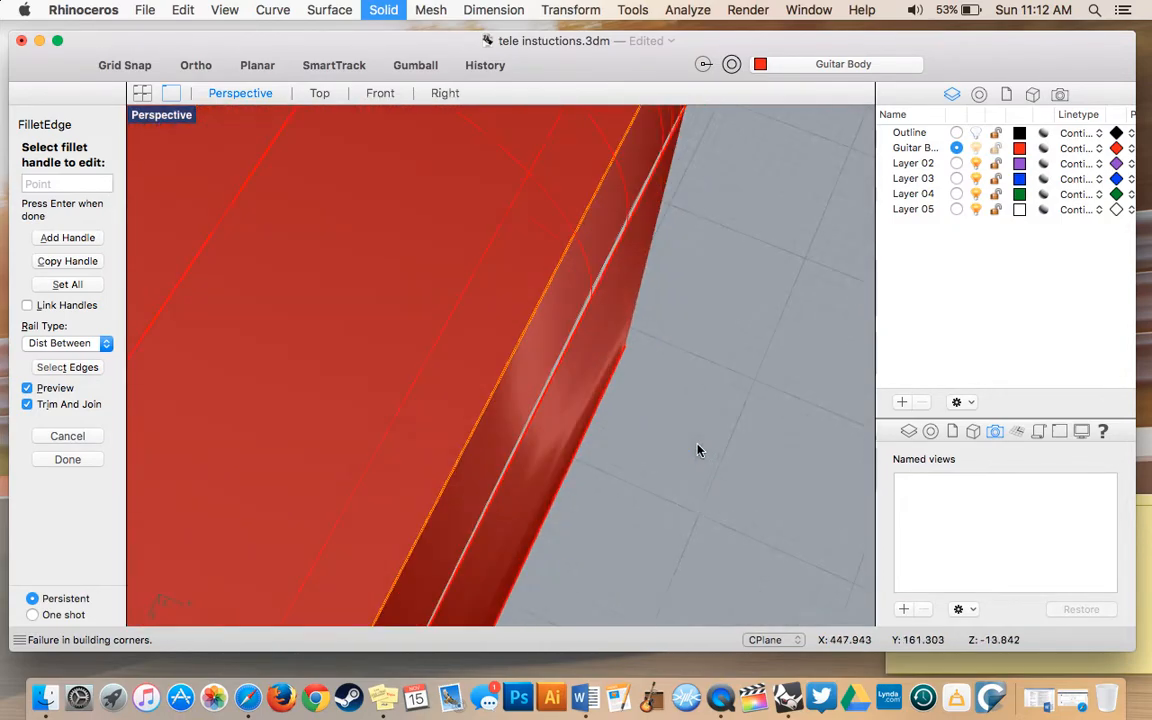
pyautogui.hscroll(-8, 655, 274)
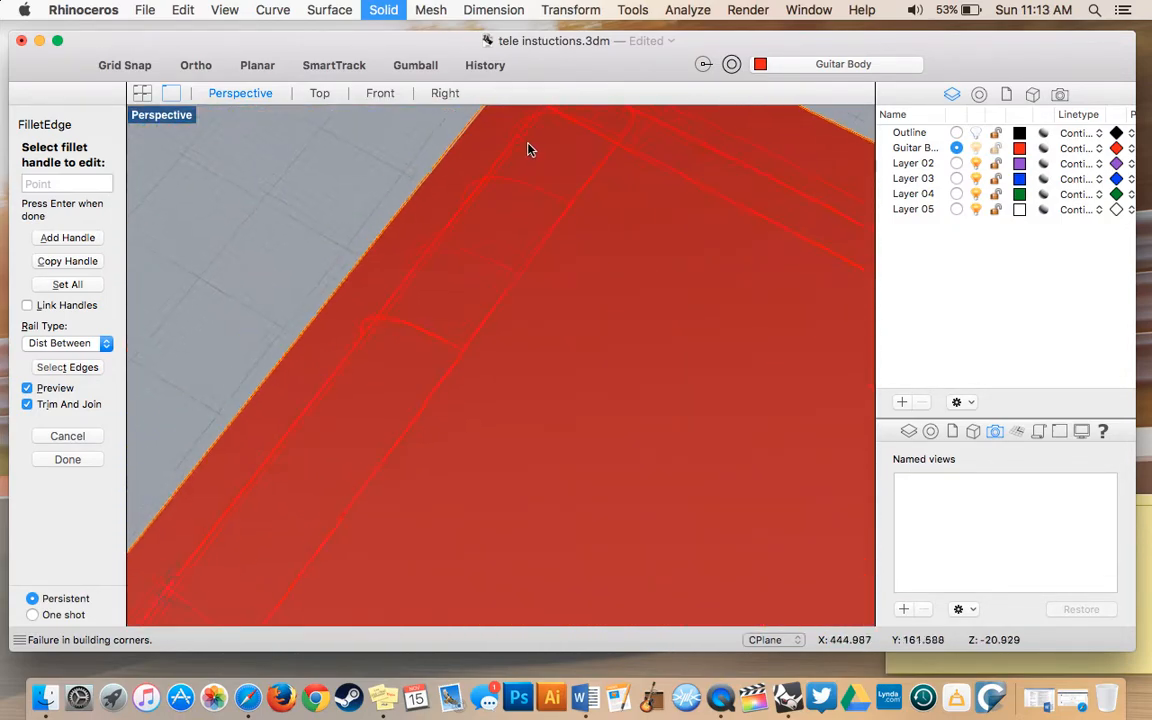
pyautogui.hscroll(-4, 538, 160)
pyautogui.hscroll(-5, 536, 178)
pyautogui.hscroll(-6, 537, 306)
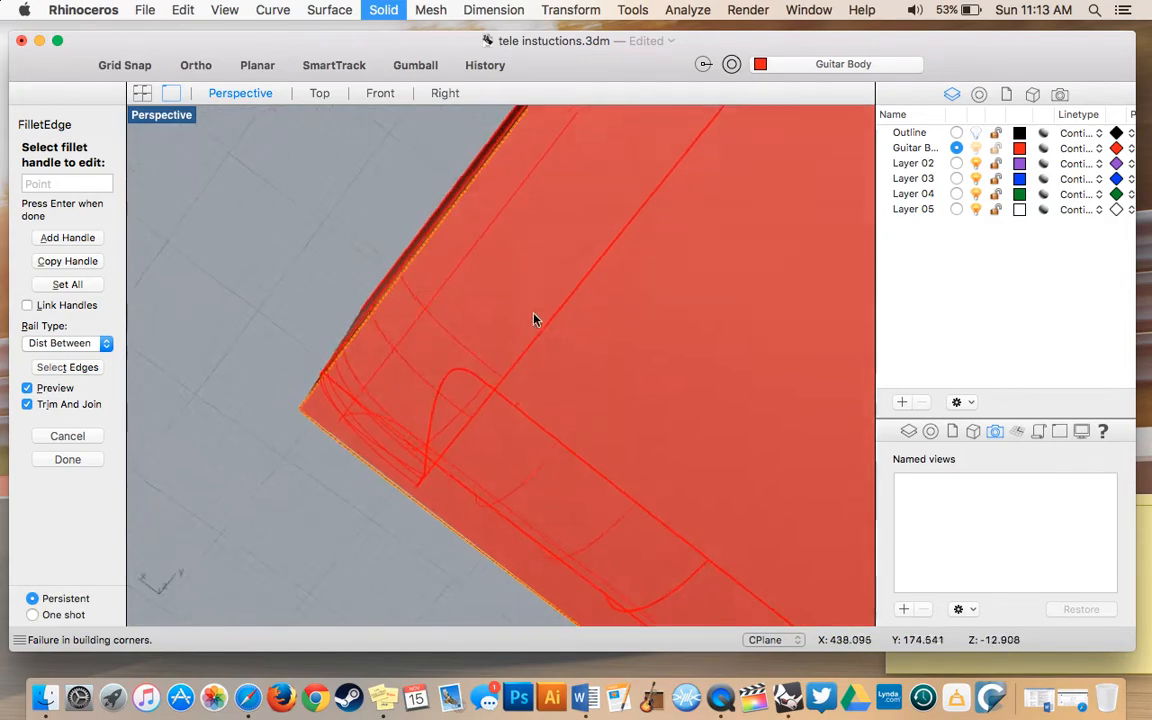
pyautogui.scroll(-4, 498, 420)
pyautogui.scroll(-10, 498, 420)
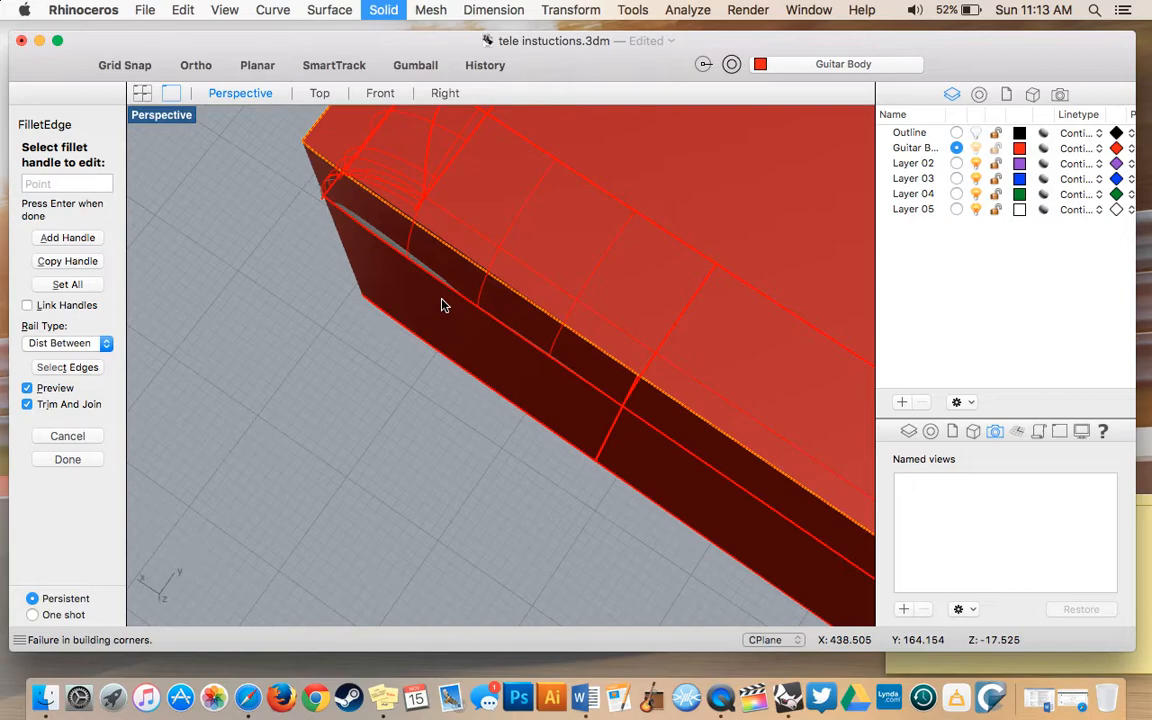
pyautogui.keyDown('shift'); pyautogui.hscroll(-6, 441, 305); pyautogui.keyUp('shift')
pyautogui.hscroll(10, 441, 305)
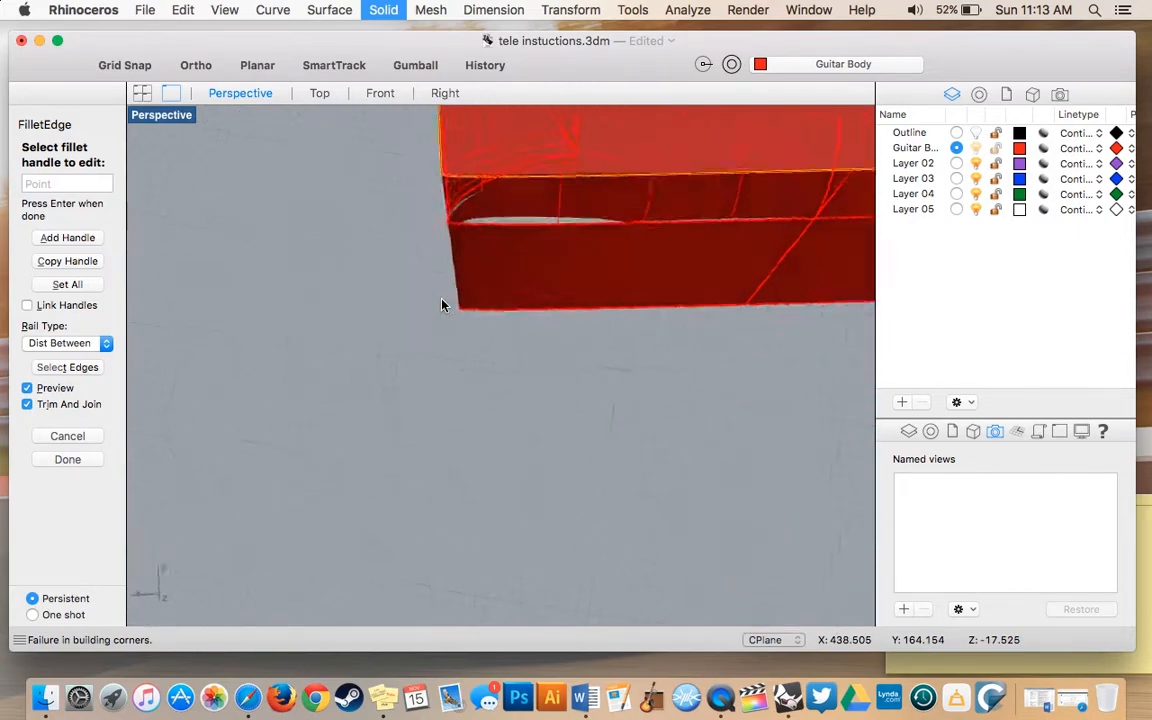
pyautogui.hscroll(5, 441, 305)
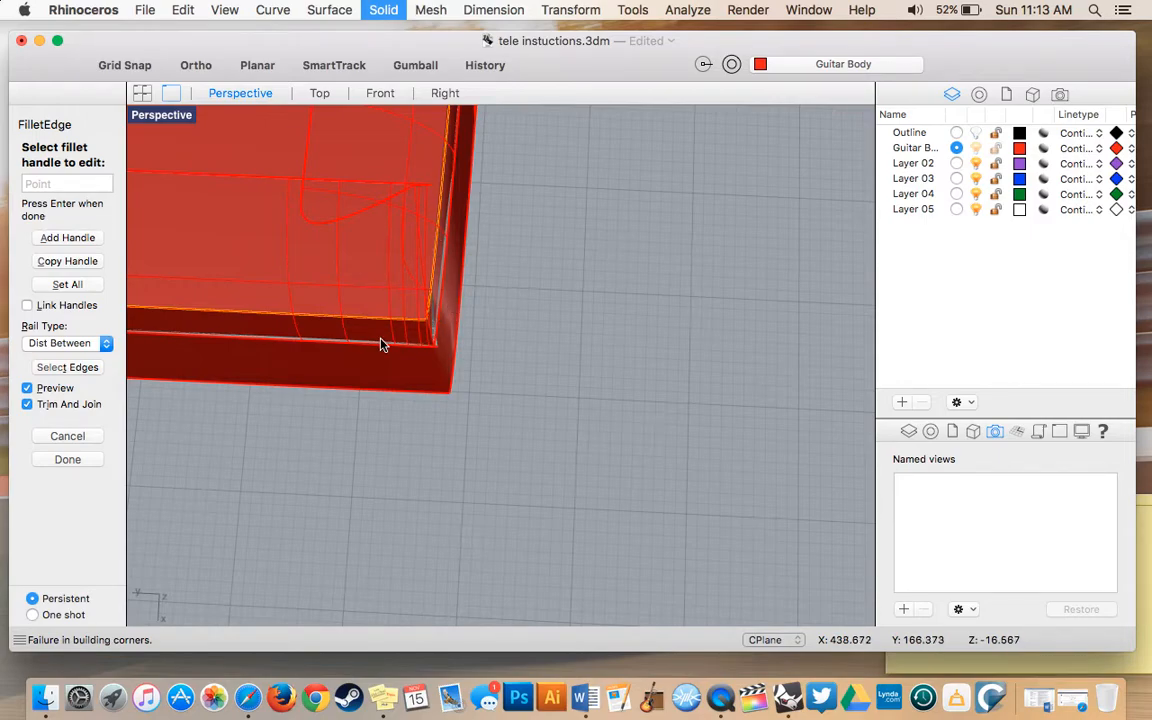
# Step: Examine the fillet preview around the small notch beside the neck heel and along the adjoining upper bout edge
pyautogui.keyDown('shift'); pyautogui.hscroll(-10, 380, 345); pyautogui.keyUp('shift')
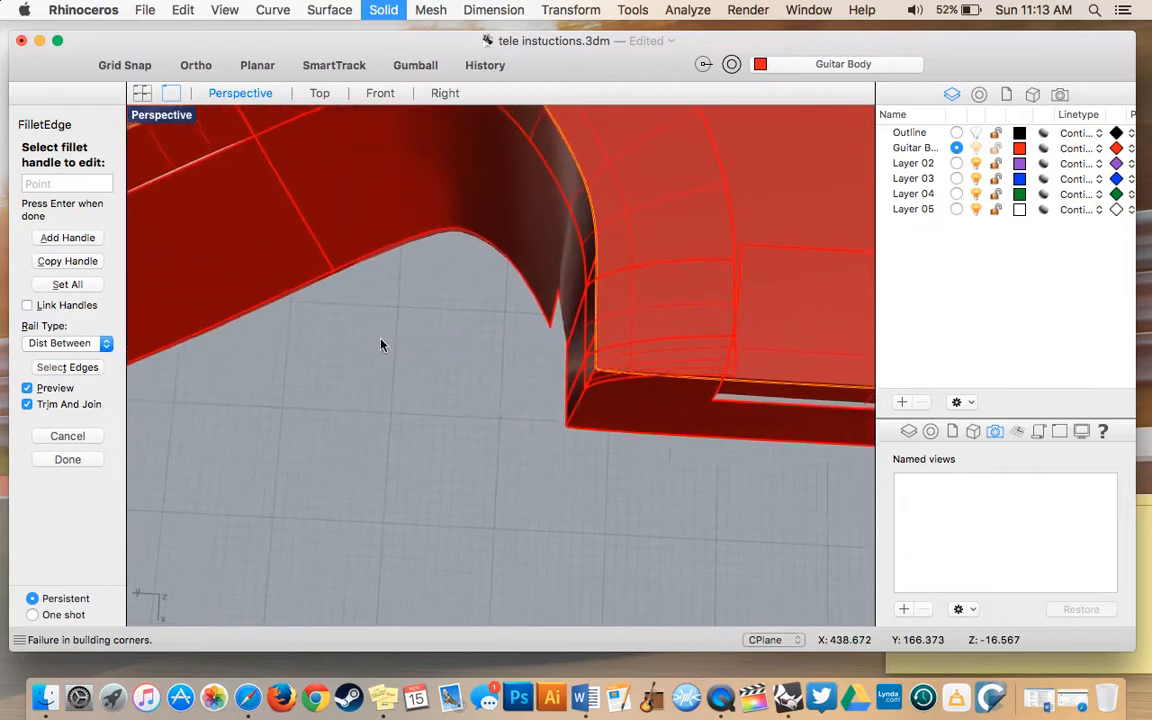
pyautogui.hscroll(-10, 380, 345)
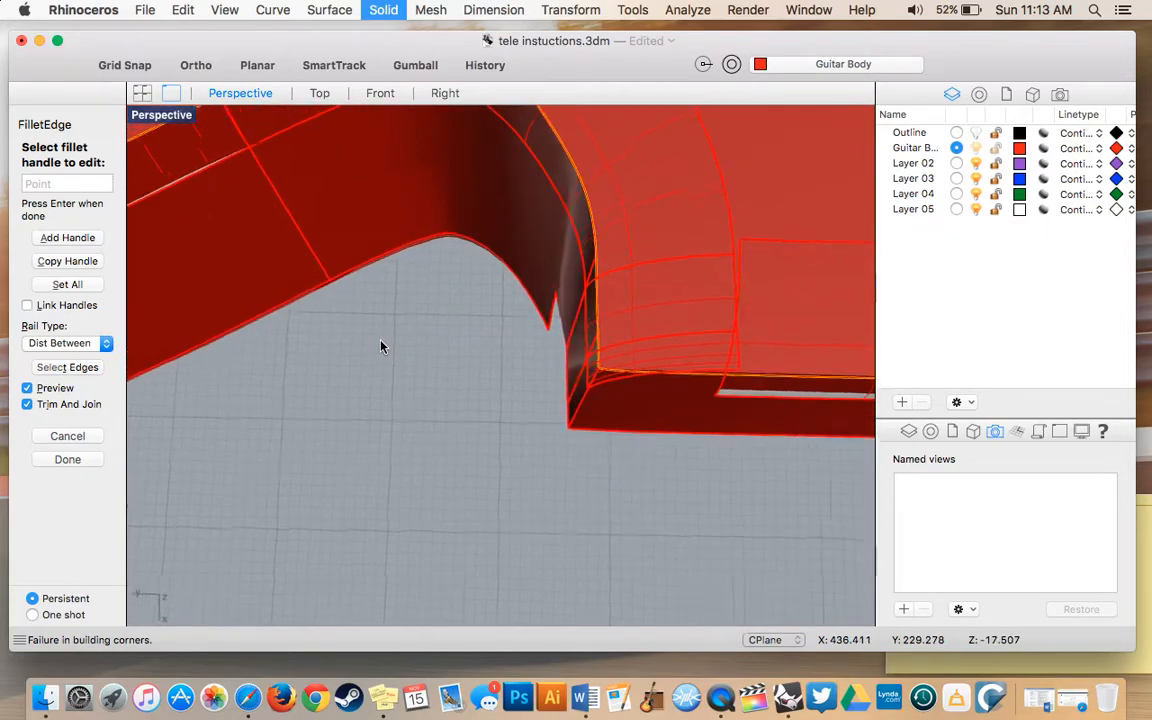
pyautogui.scroll(3, 208, 293)
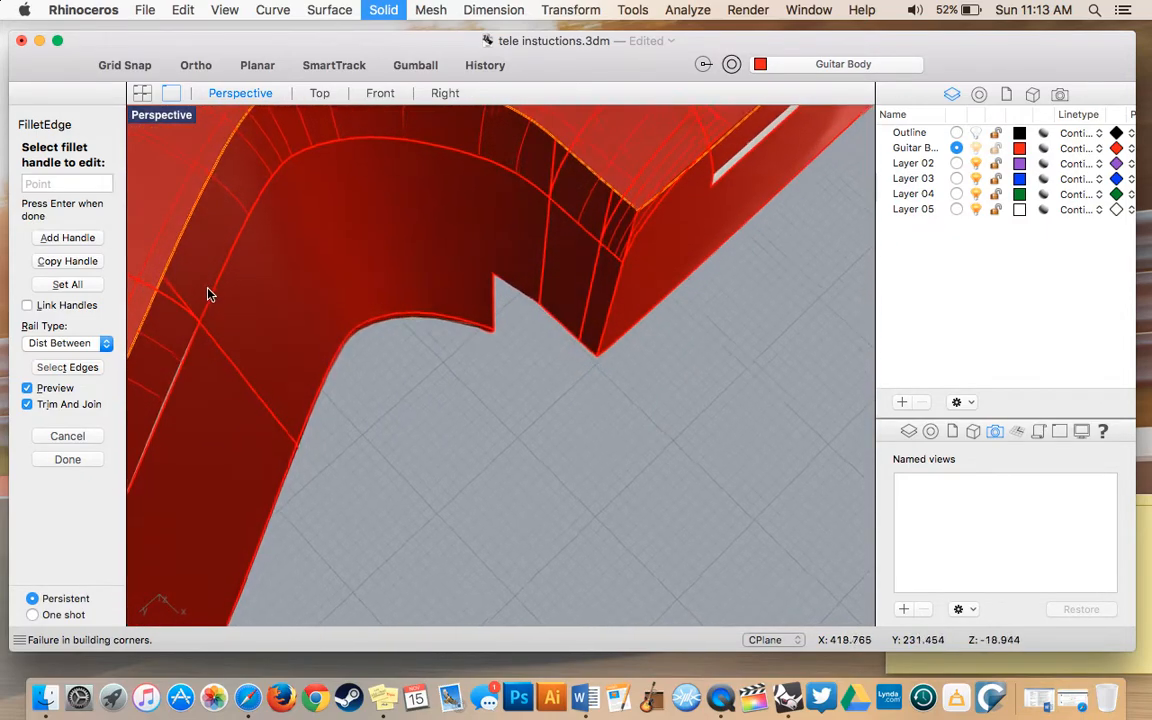
pyautogui.scroll(5, 208, 292)
pyautogui.scroll(5, 208, 293)
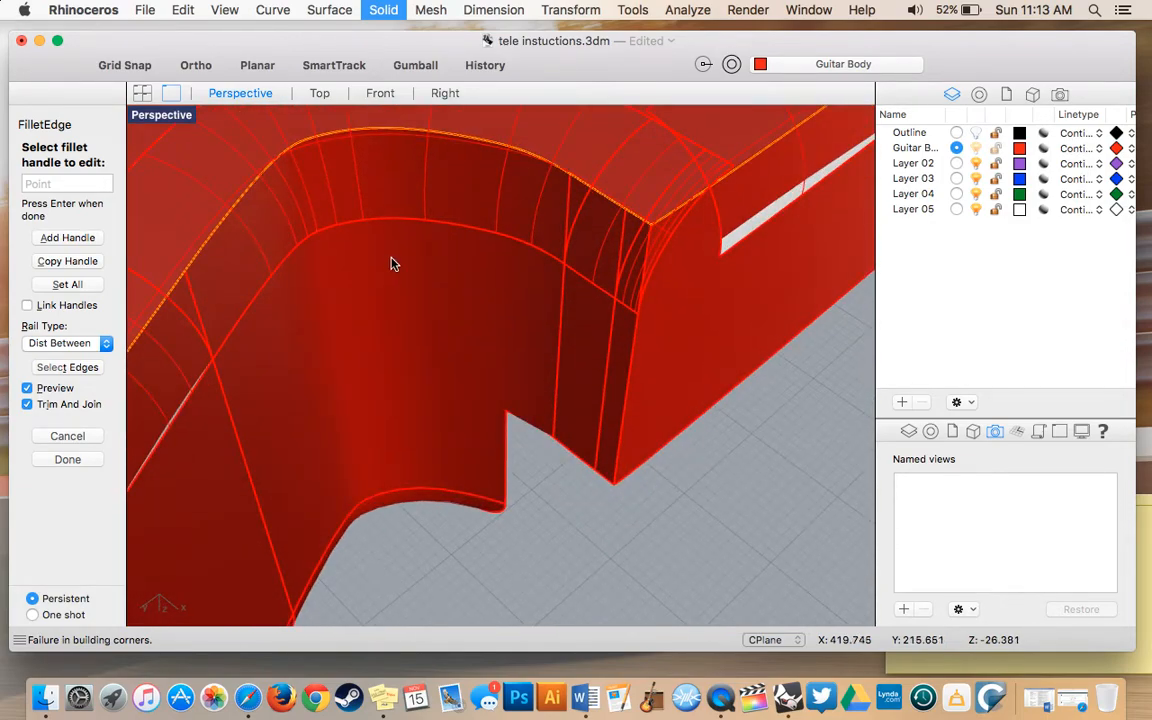
pyautogui.scroll(3, 390, 260)
pyautogui.scroll(5, 389, 259)
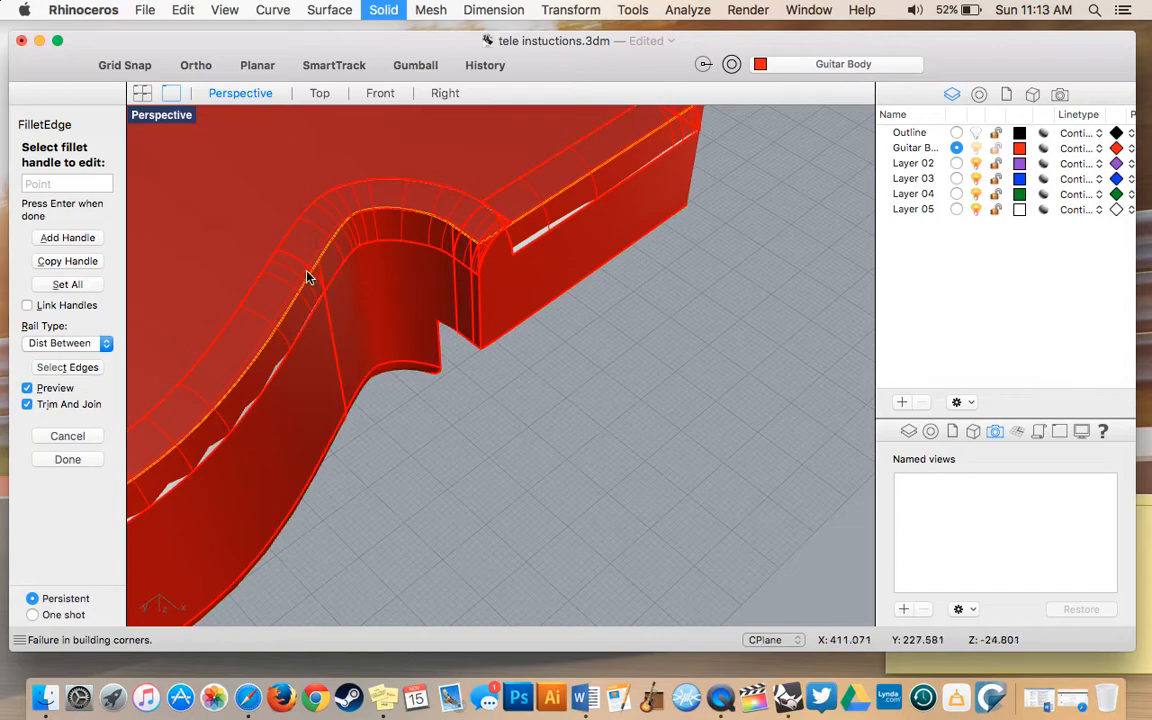
# Step: Add radius-10 fillet handles along the curved back edge of the small notch beside the neck heel
pyautogui.click(62, 237)
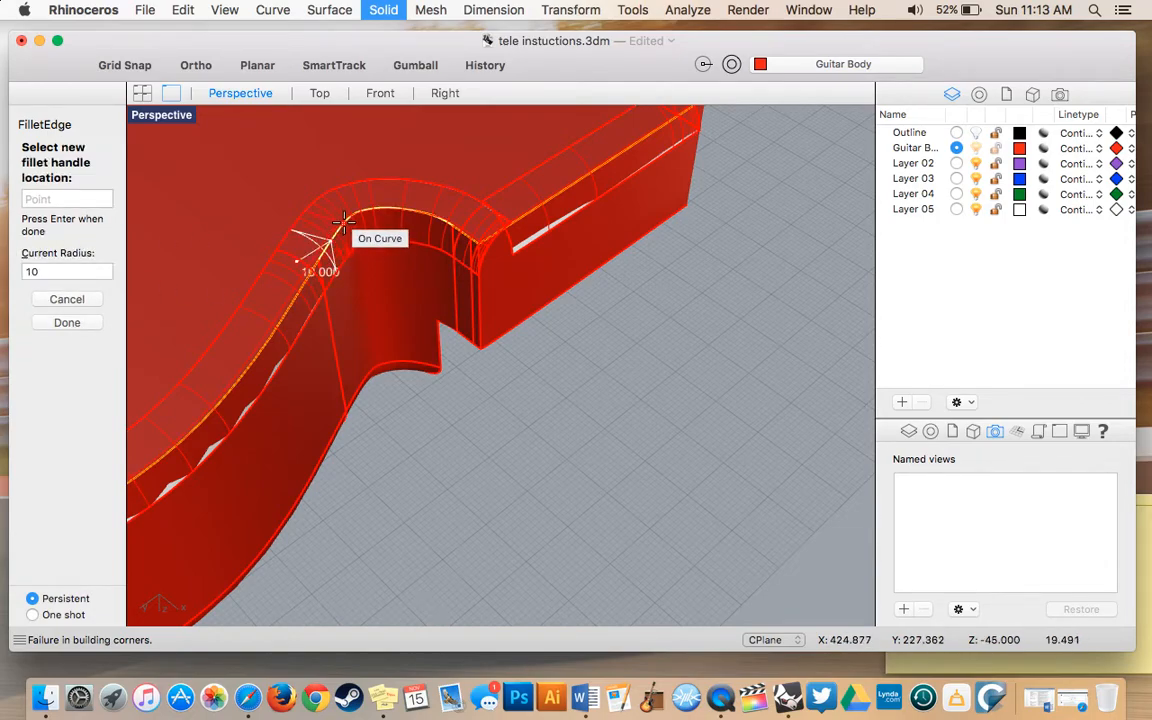
pyautogui.click(382, 205)
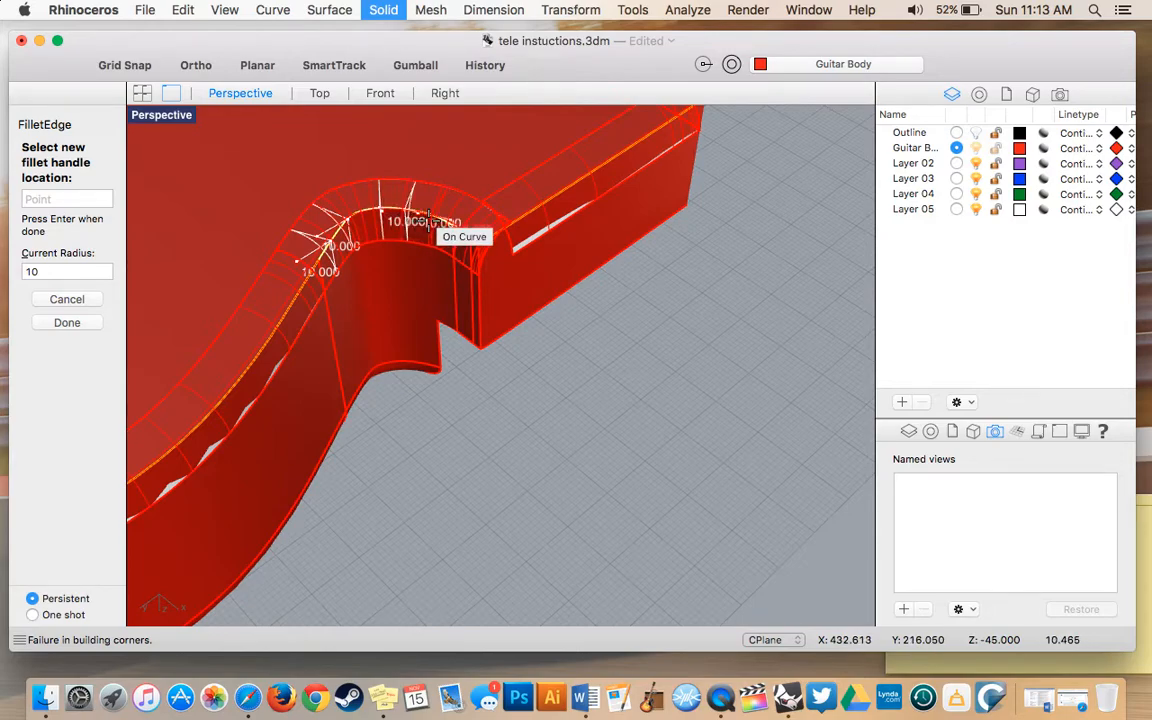
pyautogui.click(428, 219)
pyautogui.hscroll(5, 565, 206)
pyautogui.hscroll(5, 565, 206)
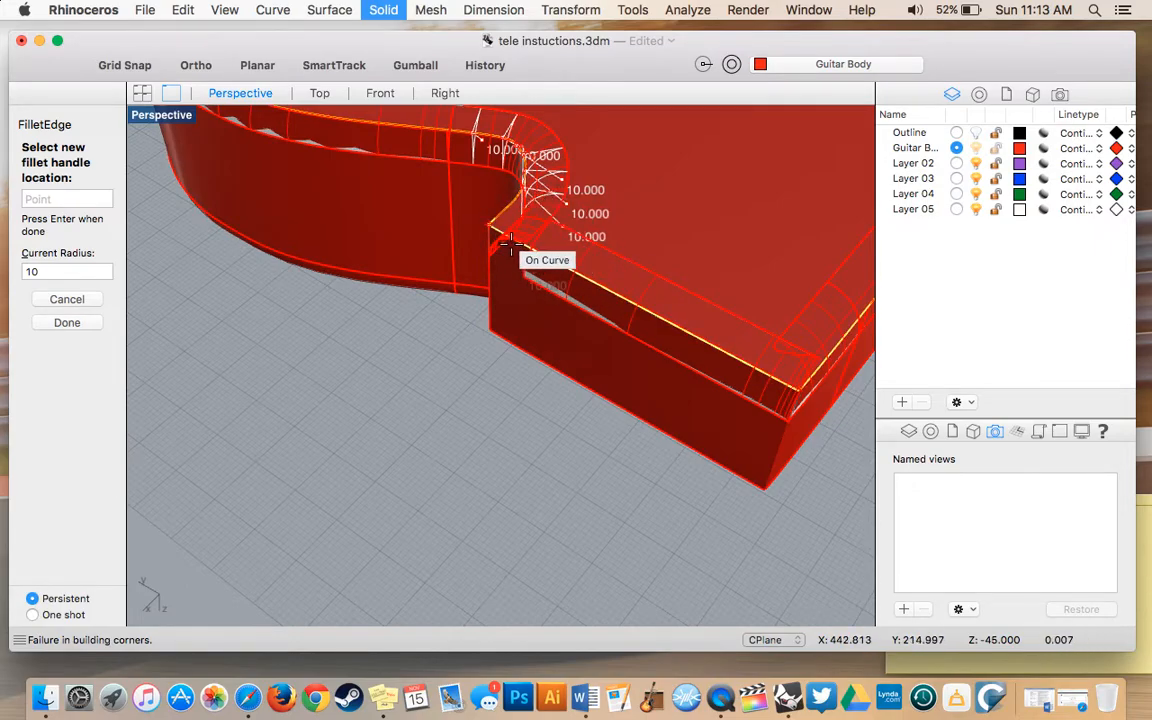
# Step: Add five radius-10 fillet handles along the back edge of the cutaway bend and finish placing handles
pyautogui.hscroll(5, 818, 366)
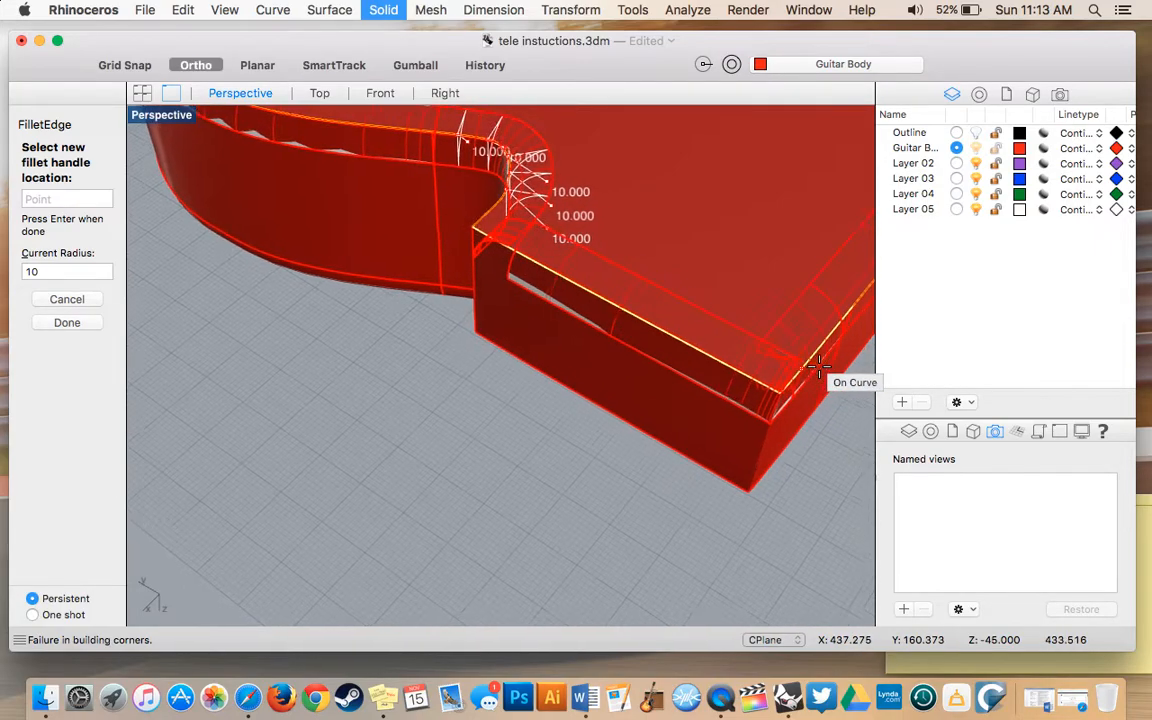
pyautogui.hscroll(5, 699, 328)
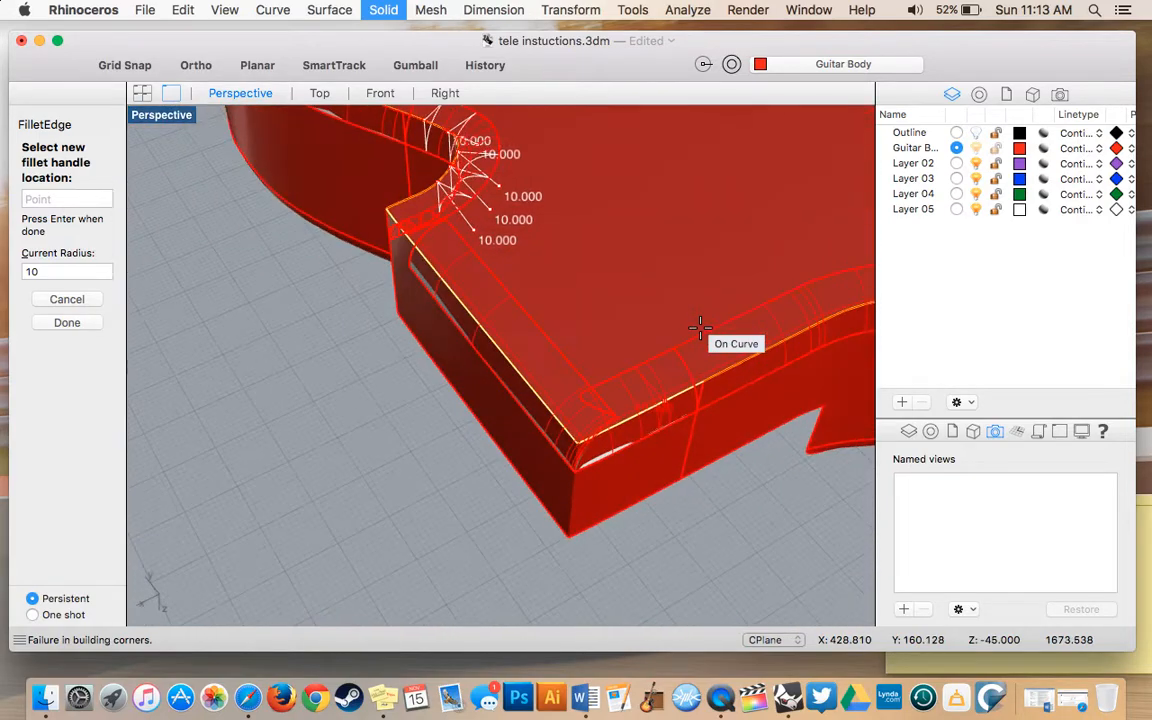
pyautogui.keyDown('shift'); pyautogui.hscroll(5, 805, 345); pyautogui.keyUp('shift')
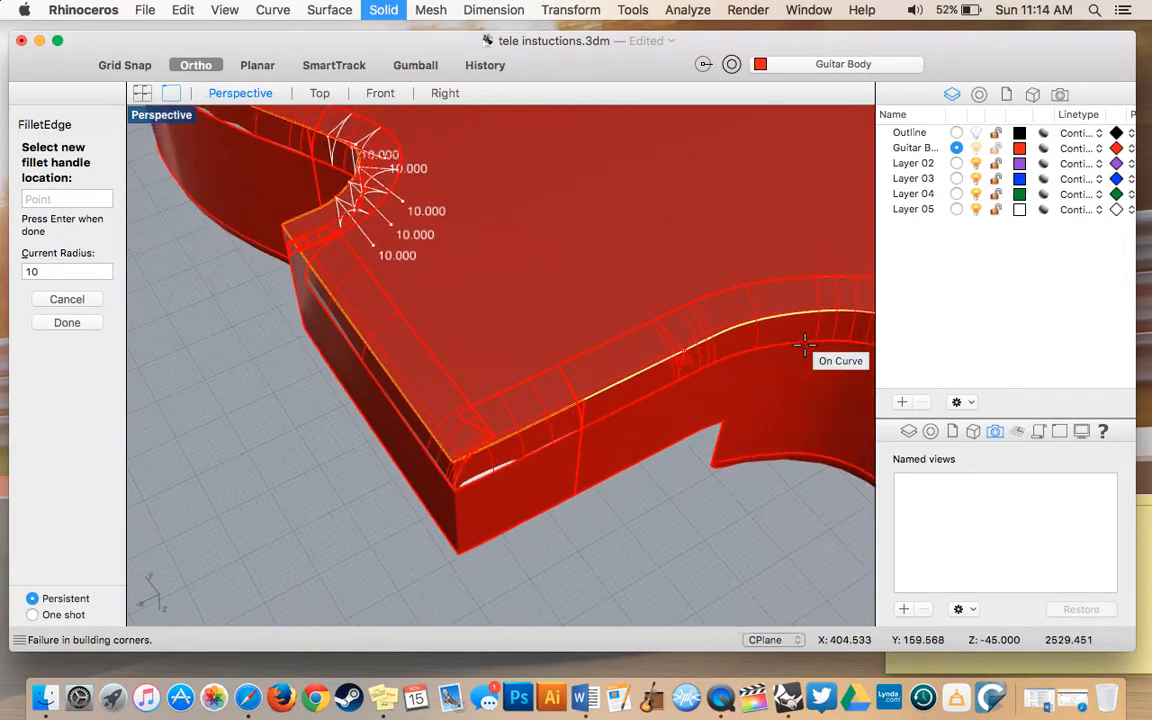
pyautogui.click(720, 343)
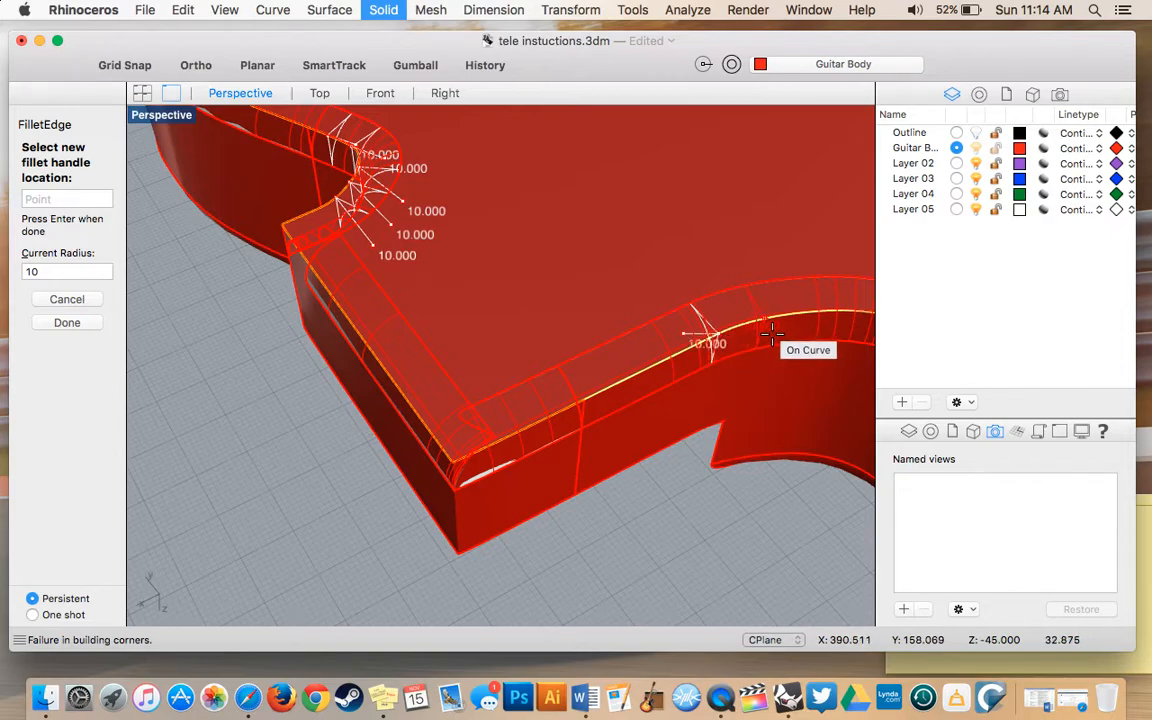
pyautogui.click(768, 330)
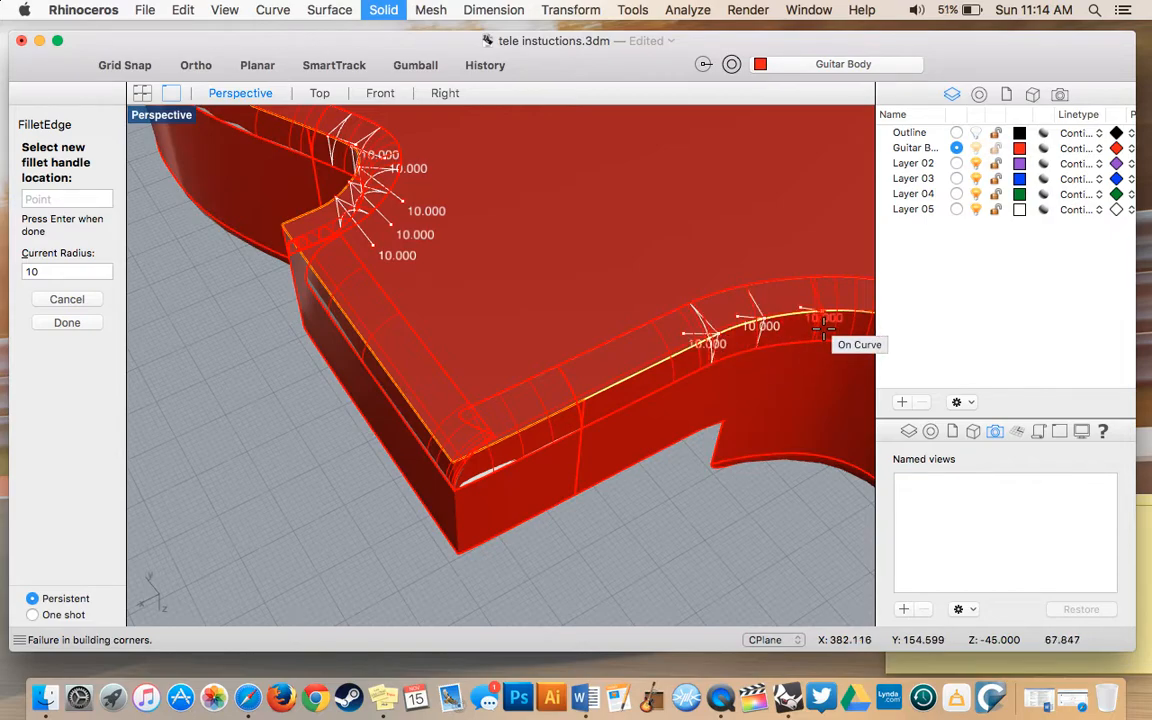
pyautogui.hscroll(3, 825, 335)
pyautogui.click(742, 337)
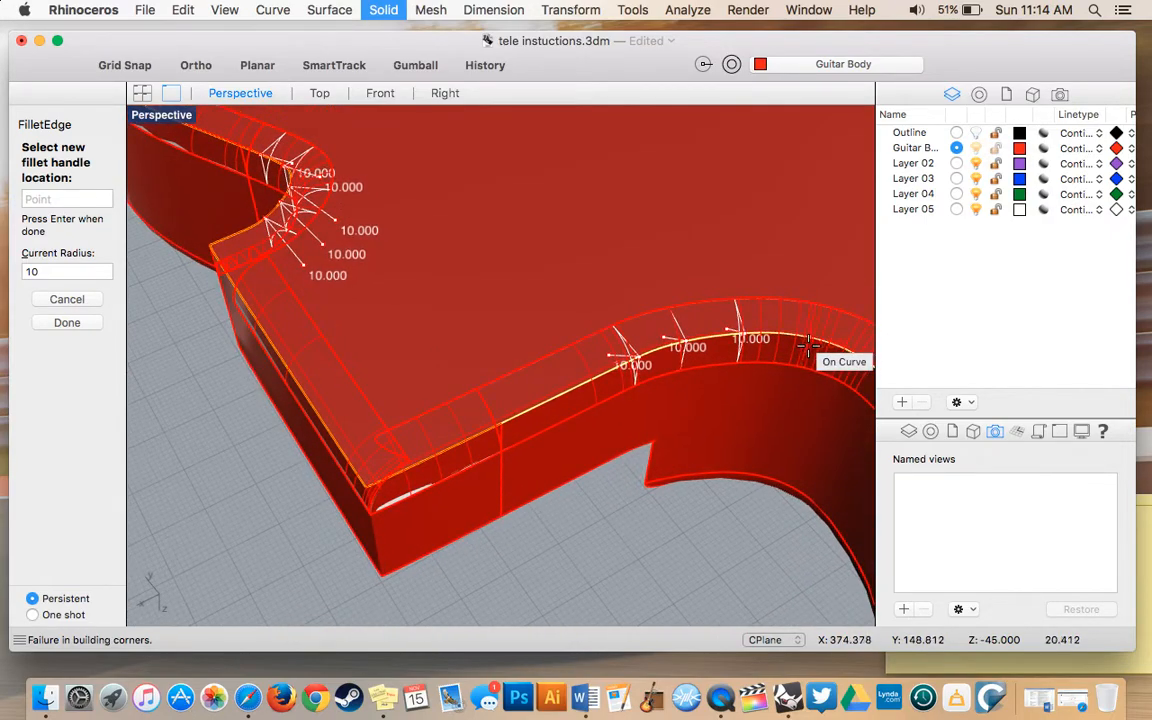
pyautogui.click(840, 352)
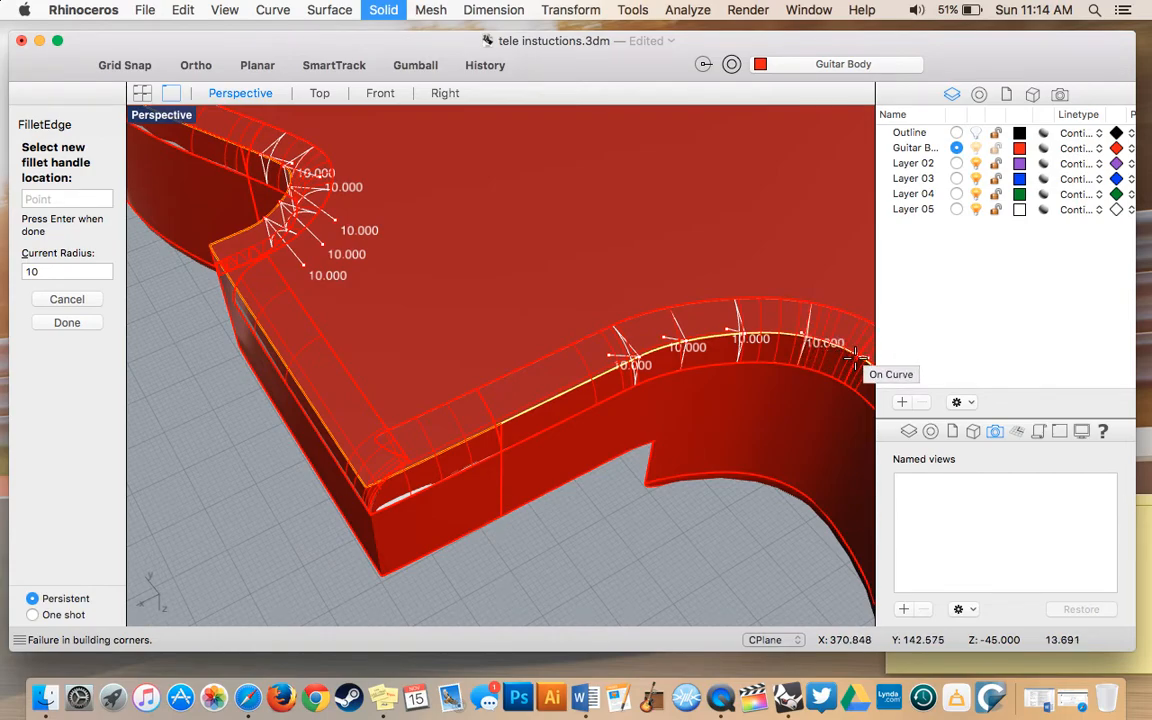
pyautogui.click(858, 359)
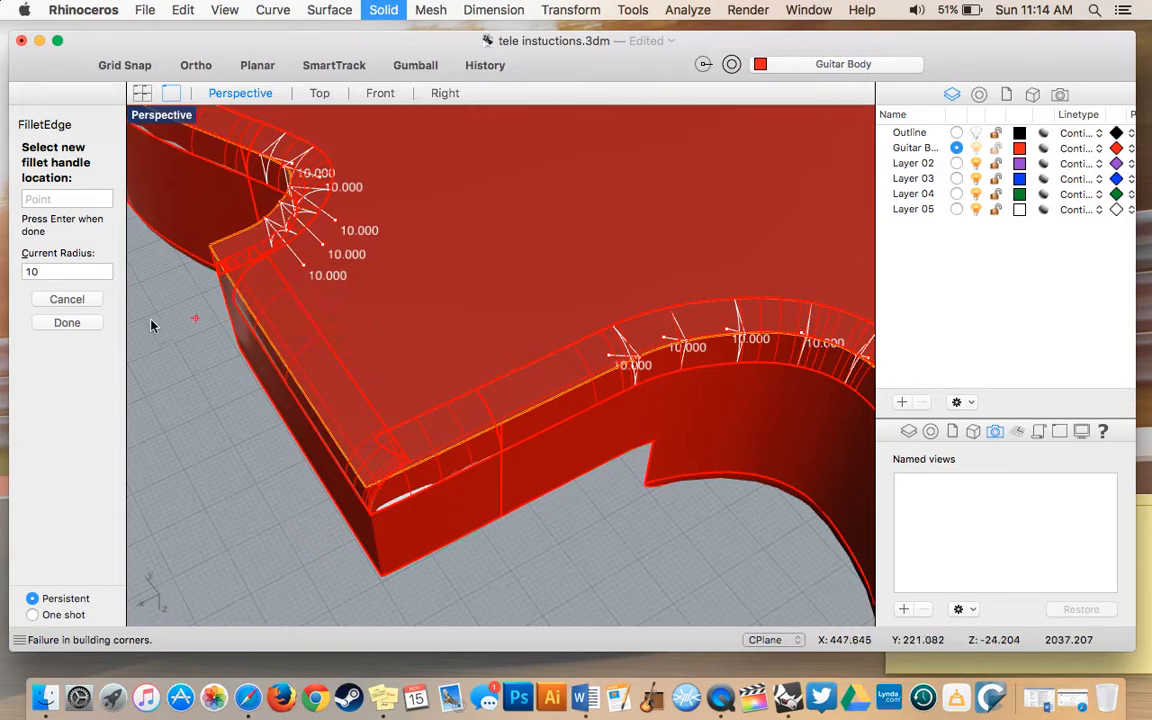
pyautogui.click(67, 323)
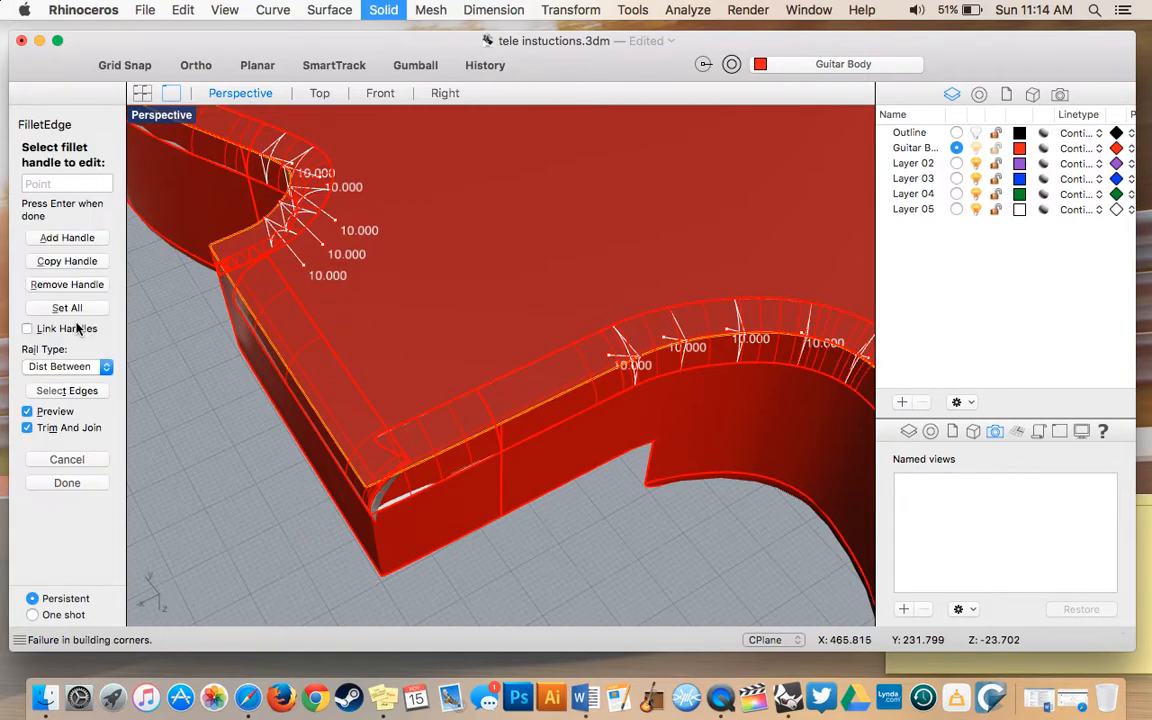
# Step: Set the fourth fillet handle from the heel on the cutaway bend to radius 6 and check the blend in the preview
pyautogui.hscroll(2, 401, 346)
pyautogui.hscroll(-5, 401, 346)
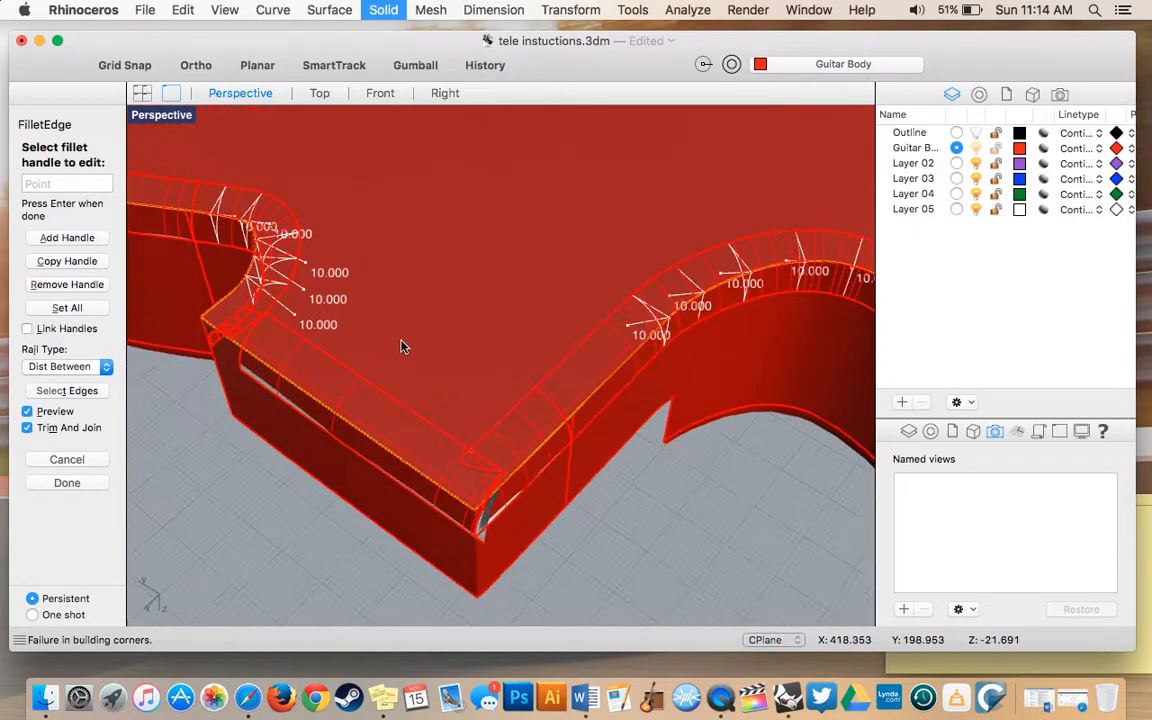
pyautogui.hscroll(3, 401, 346)
pyautogui.hscroll(3, 455, 342)
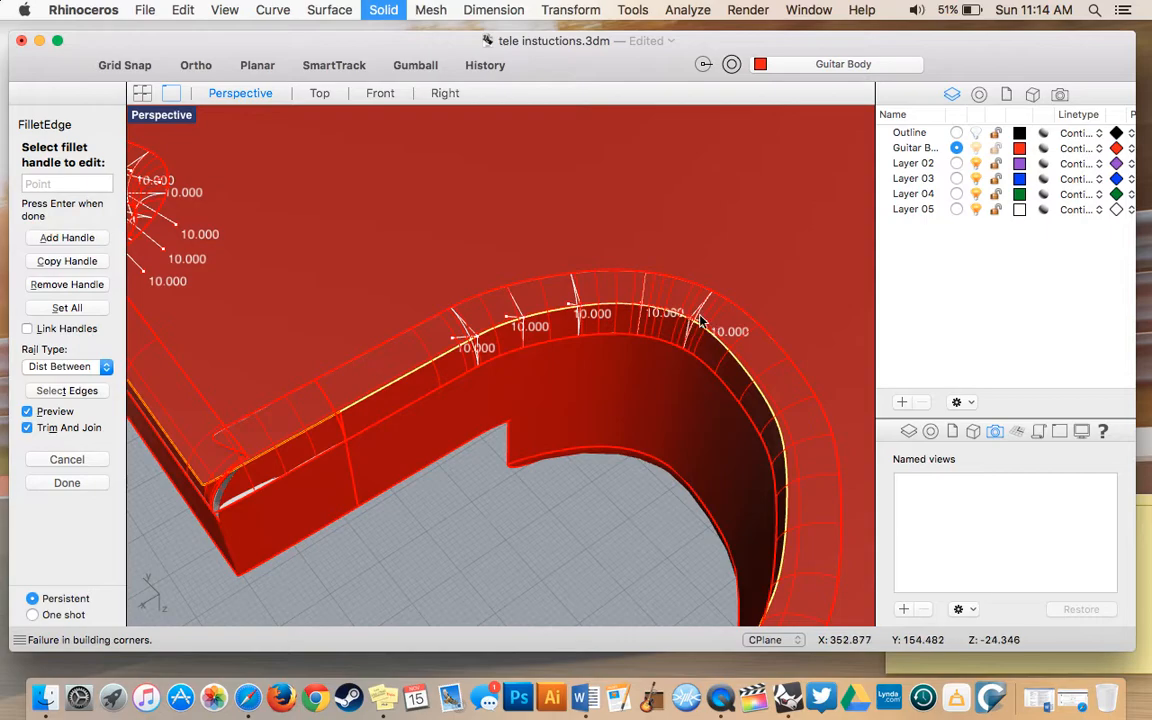
pyautogui.click(645, 310)
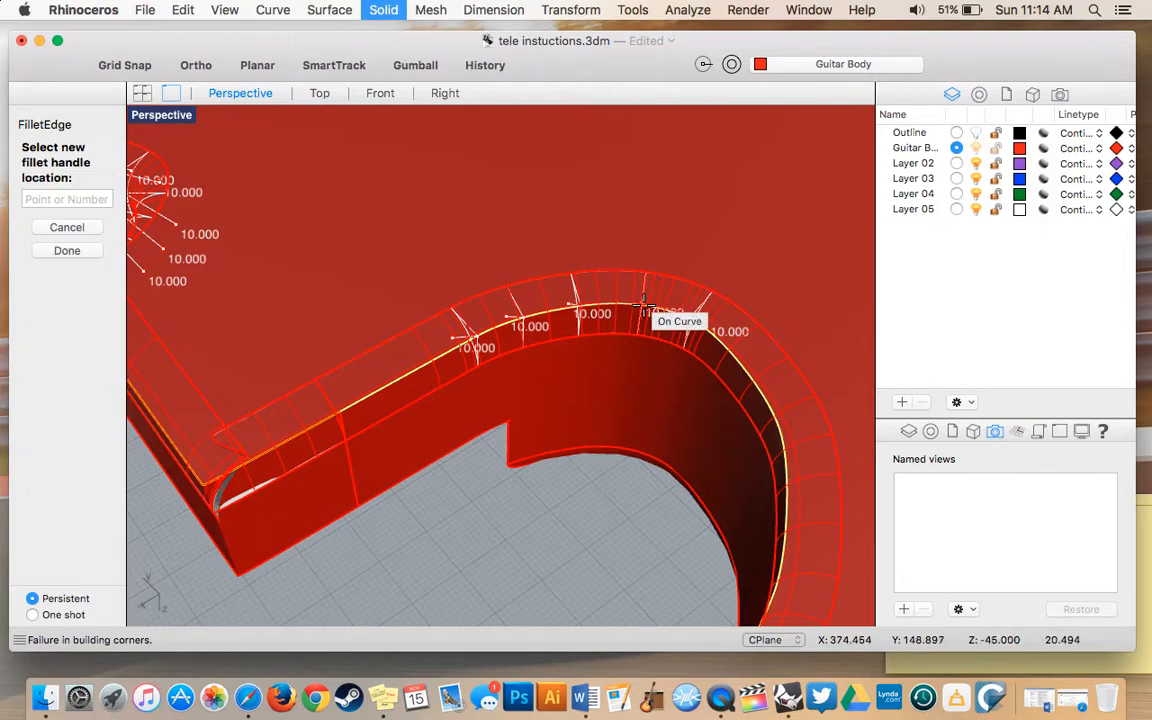
pyautogui.click(78, 200)
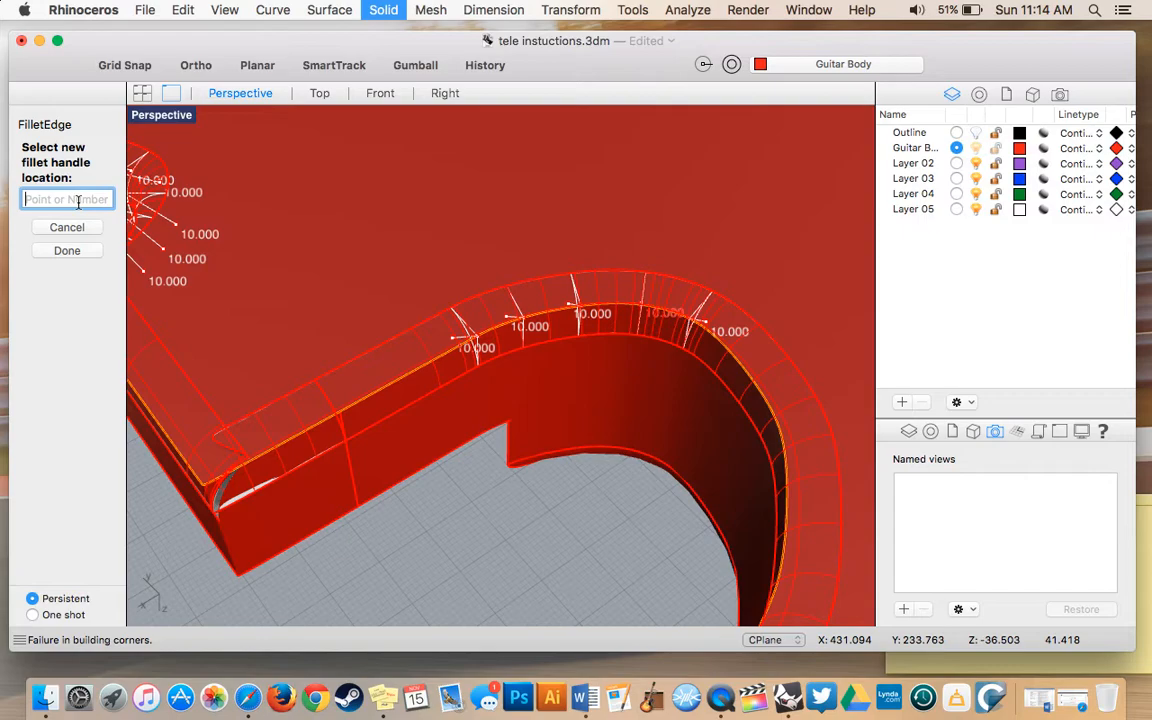
pyautogui.write('6')
pyautogui.press('Return')
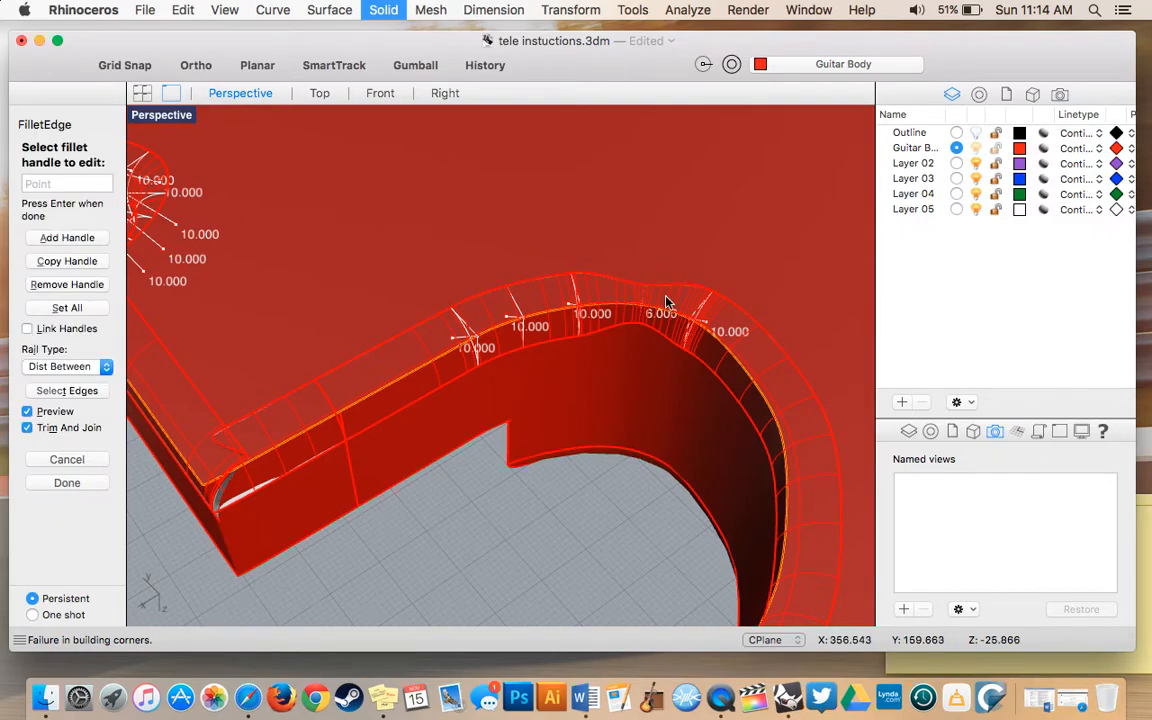
pyautogui.moveTo(663, 310); pyautogui.dragTo(604, 288, button='right')
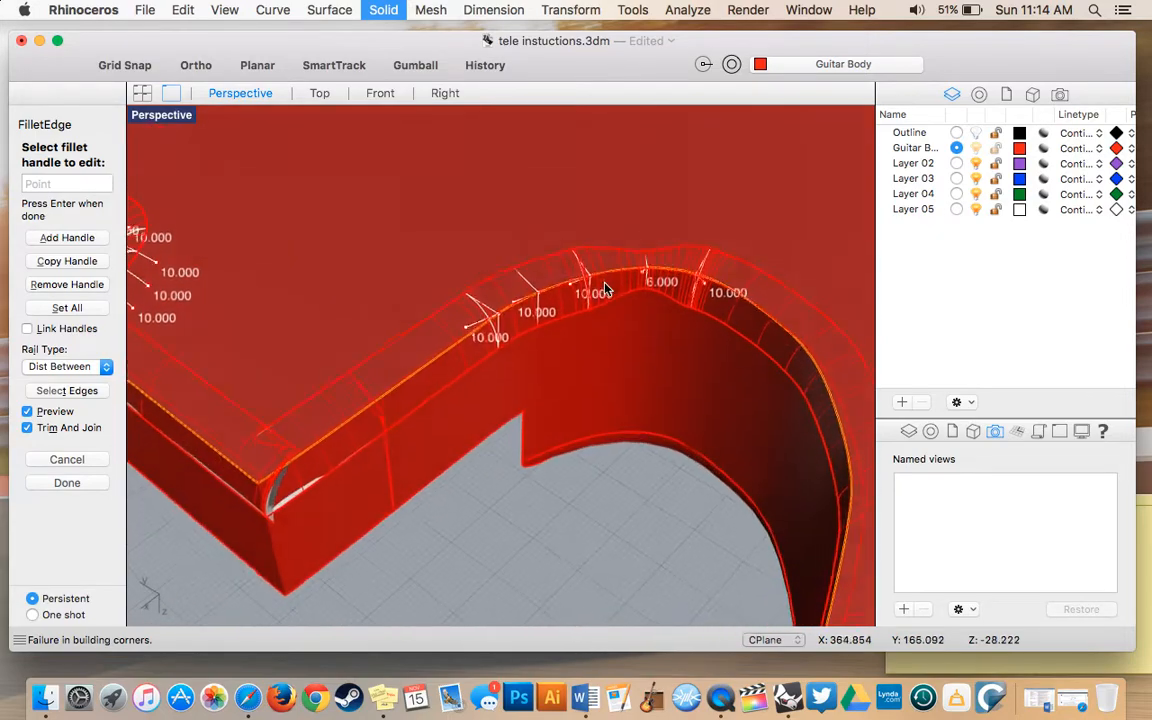
pyautogui.hscroll(-10, 604, 288)
pyautogui.hscroll(10, 604, 288)
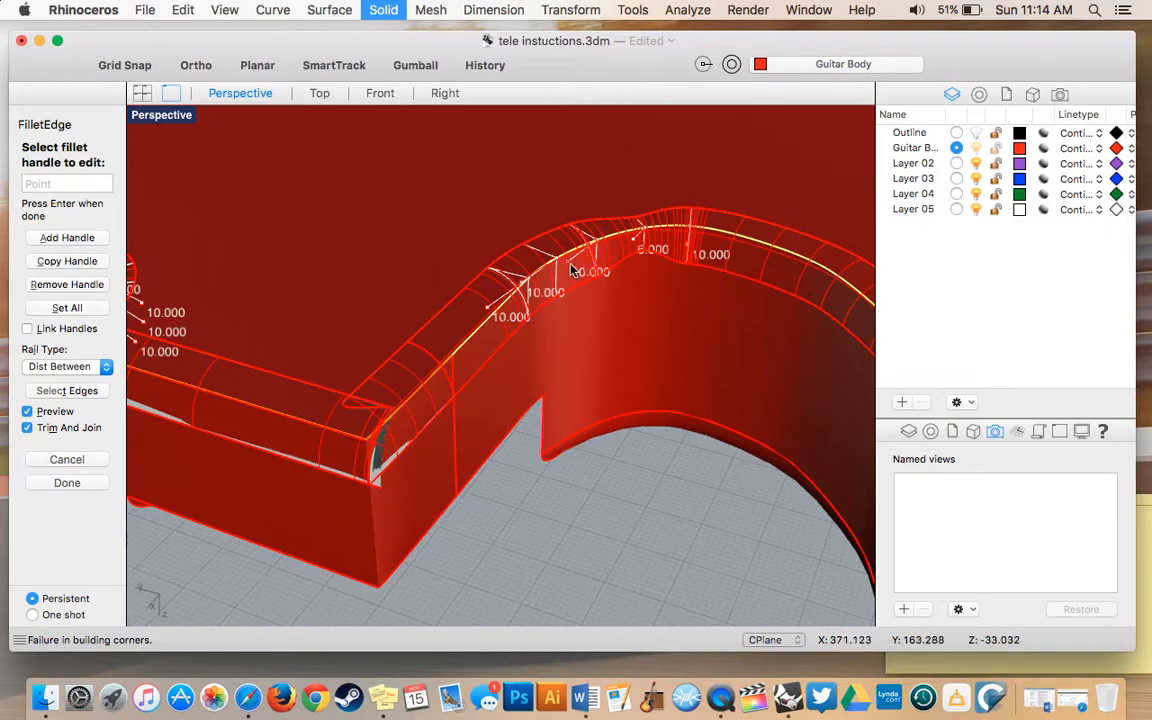
pyautogui.hscroll(-4, 571, 269)
pyautogui.hscroll(5, 571, 269)
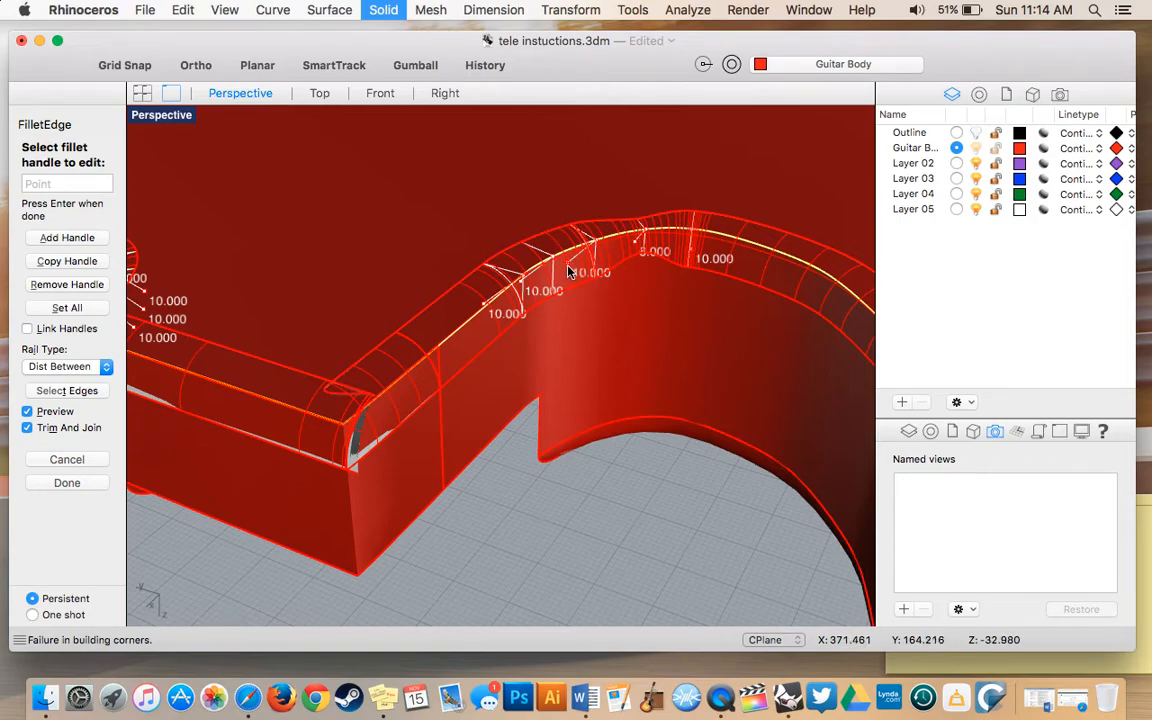
# Step: Set the third fillet handle from the heel on the cutaway bend to radius 4 and the second to radius 2
pyautogui.click(568, 270)
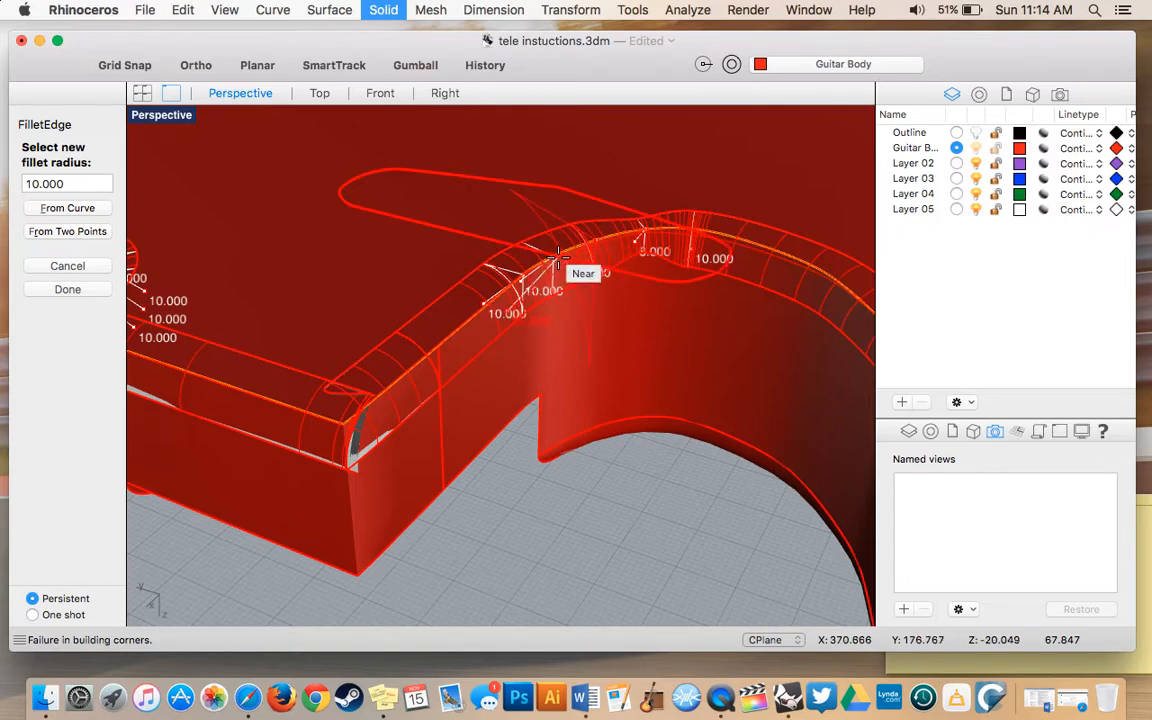
pyautogui.click(88, 182)
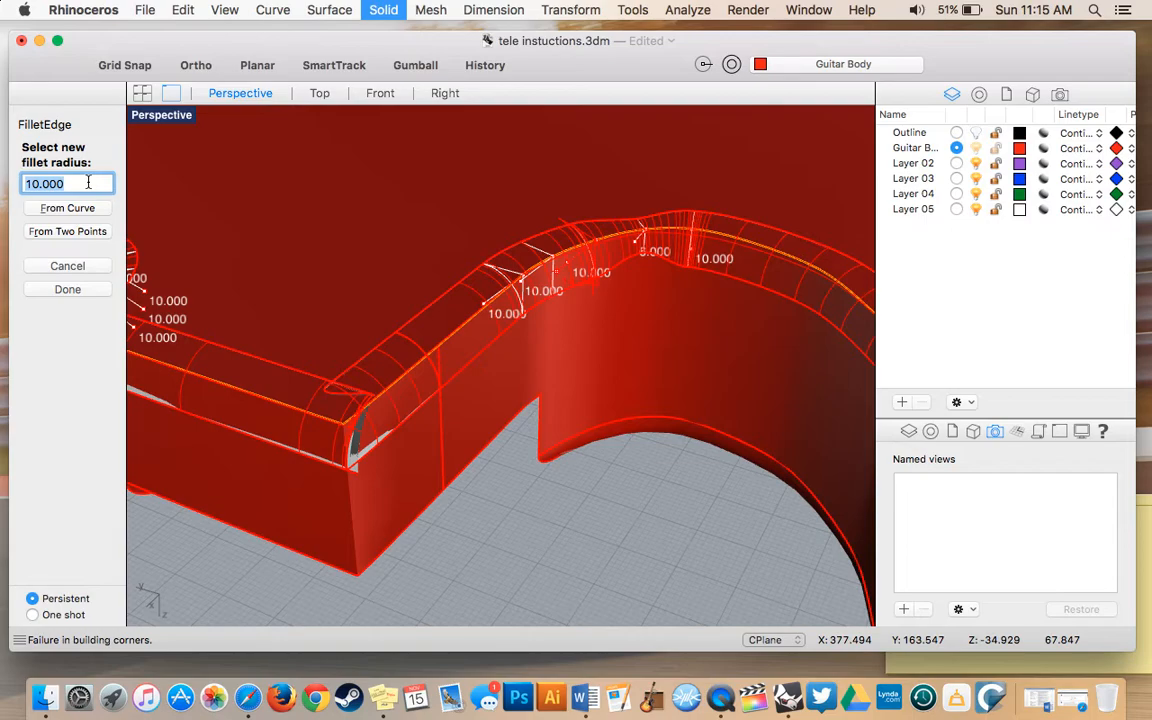
pyautogui.write('4')
pyautogui.press('Return')
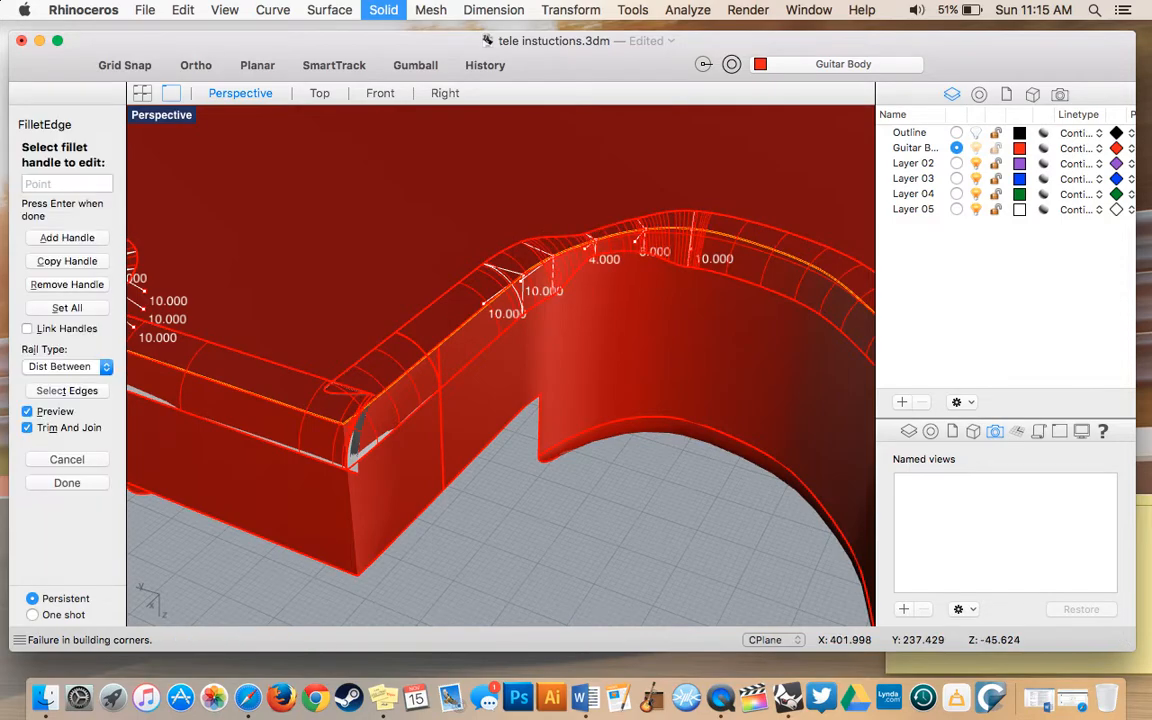
pyautogui.moveTo(543, 277); pyautogui.dragTo(518, 283, button='right')
pyautogui.click(518, 287)
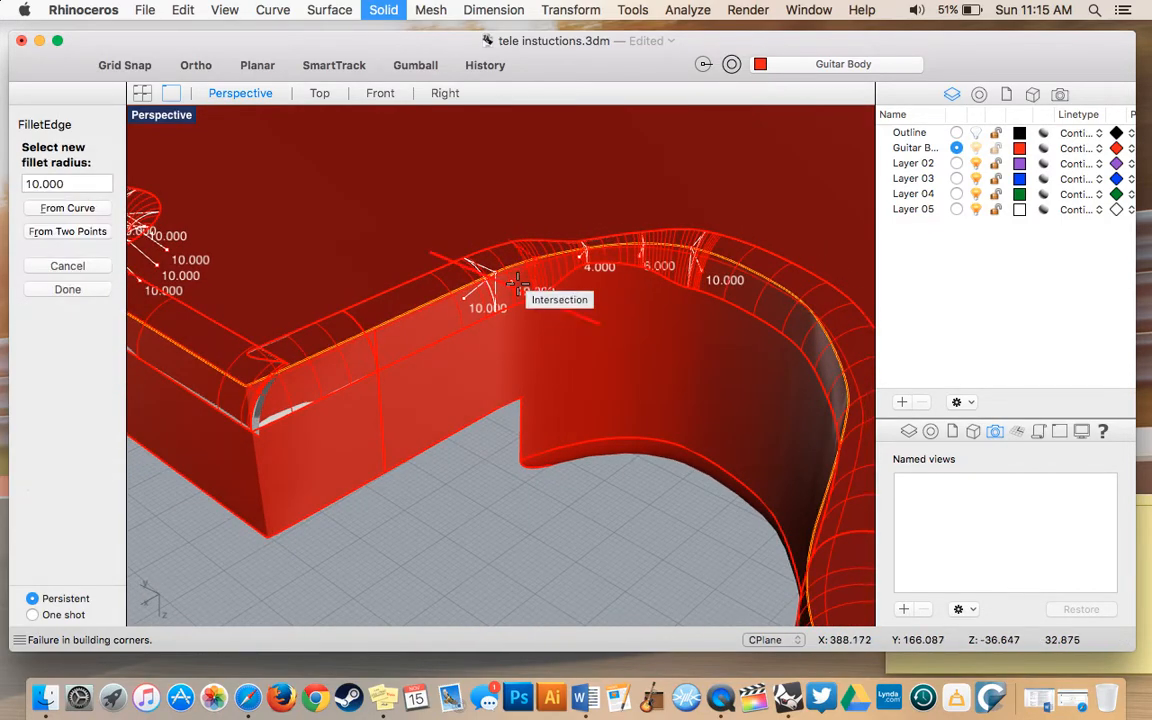
pyautogui.click(70, 183)
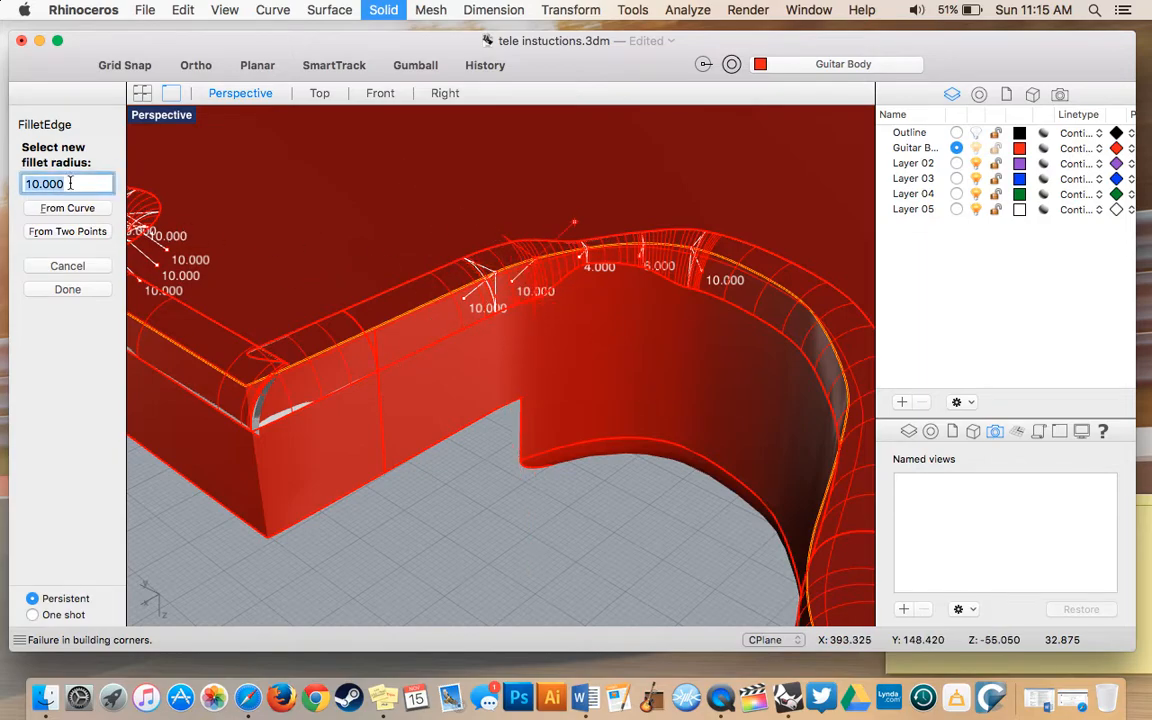
pyautogui.write('4')
pyautogui.press('Return')
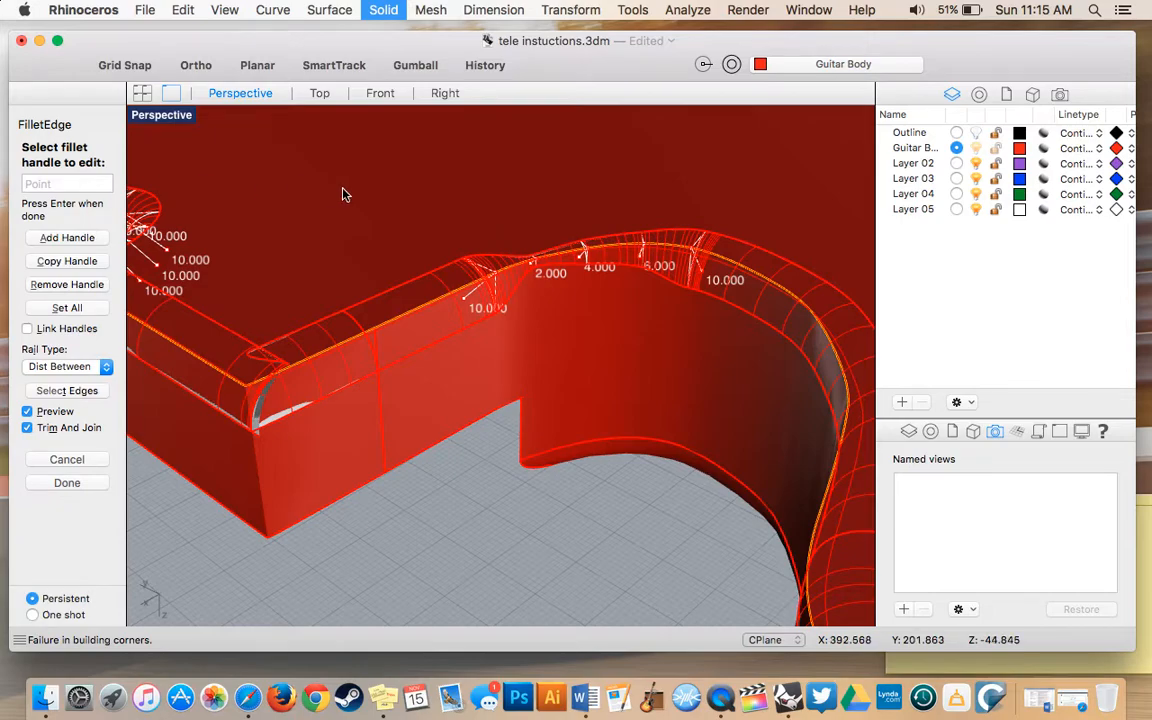
# Step: Set the cutaway bend's fillet handle nearest the heel to radius 0.001
pyautogui.click(464, 306)
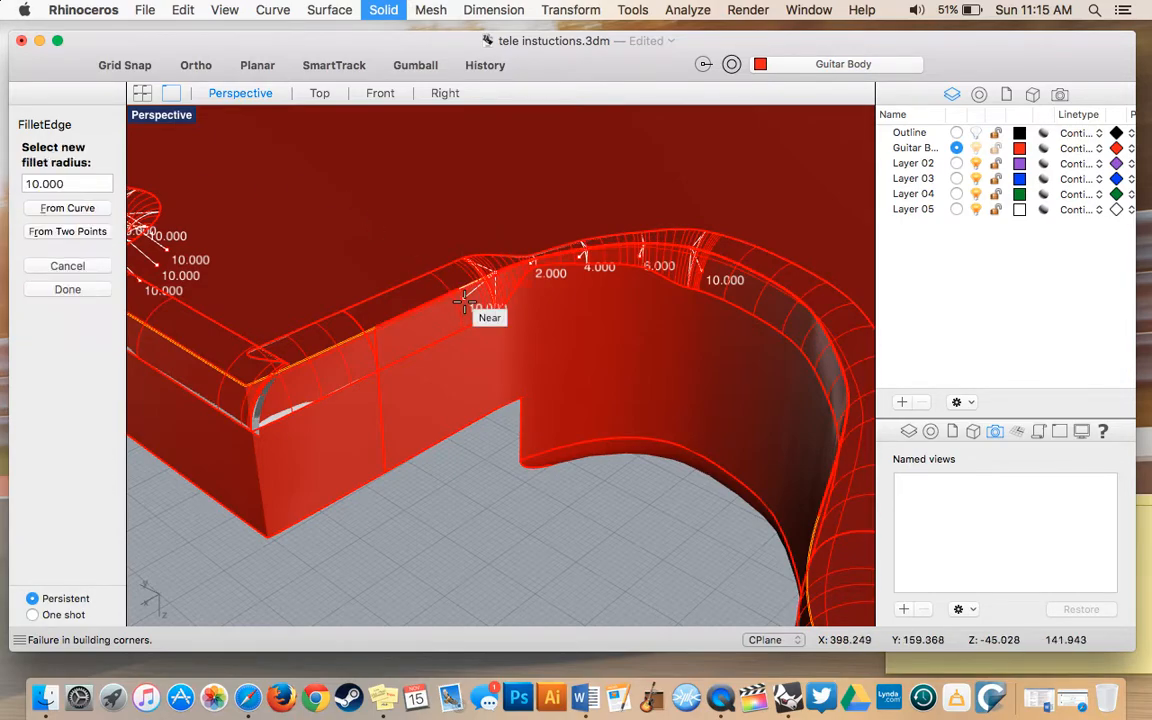
pyautogui.click(86, 179)
pyautogui.write('0')
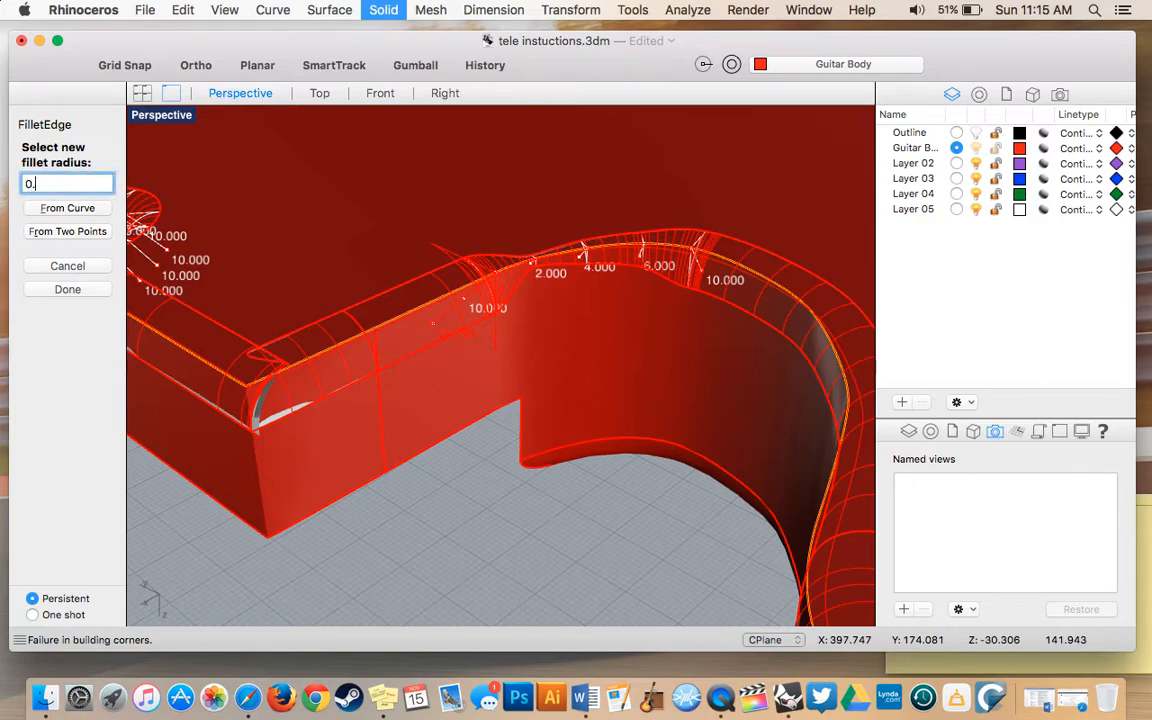
pyautogui.click(55, 289)
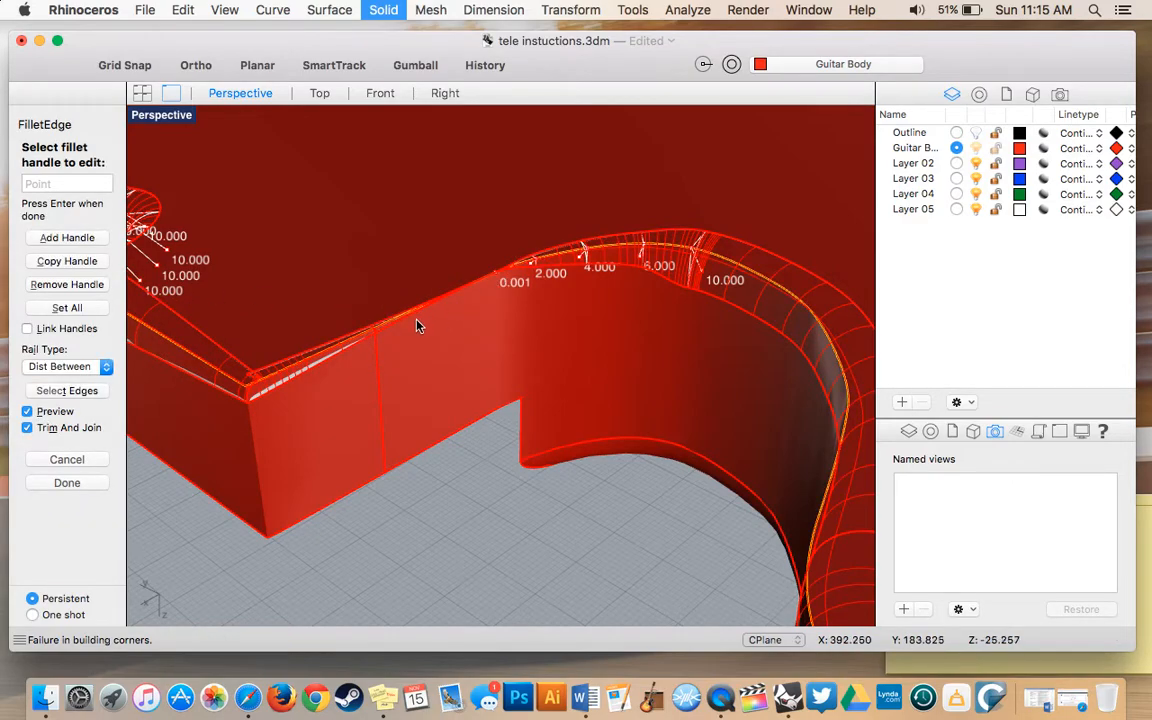
# Step: Set the fillet handle nearest the heel on the small notch's curved back edge to radius 0.001
pyautogui.hscroll(-4, 363, 339)
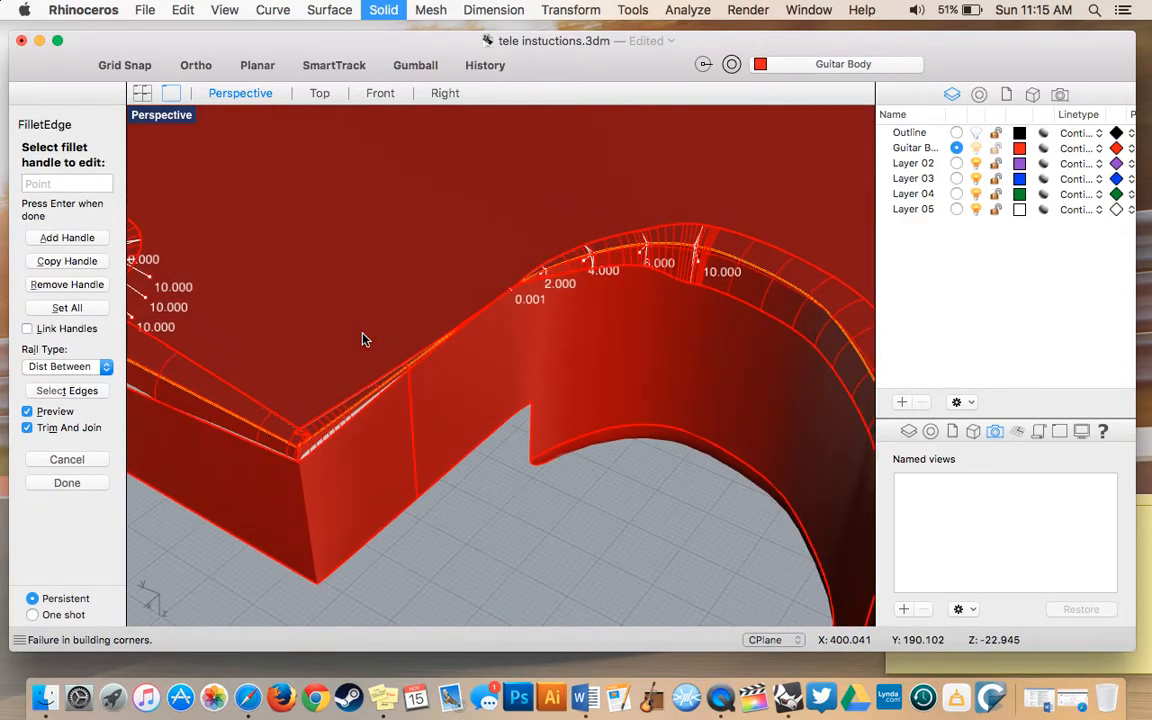
pyautogui.hscroll(-8, 373, 340)
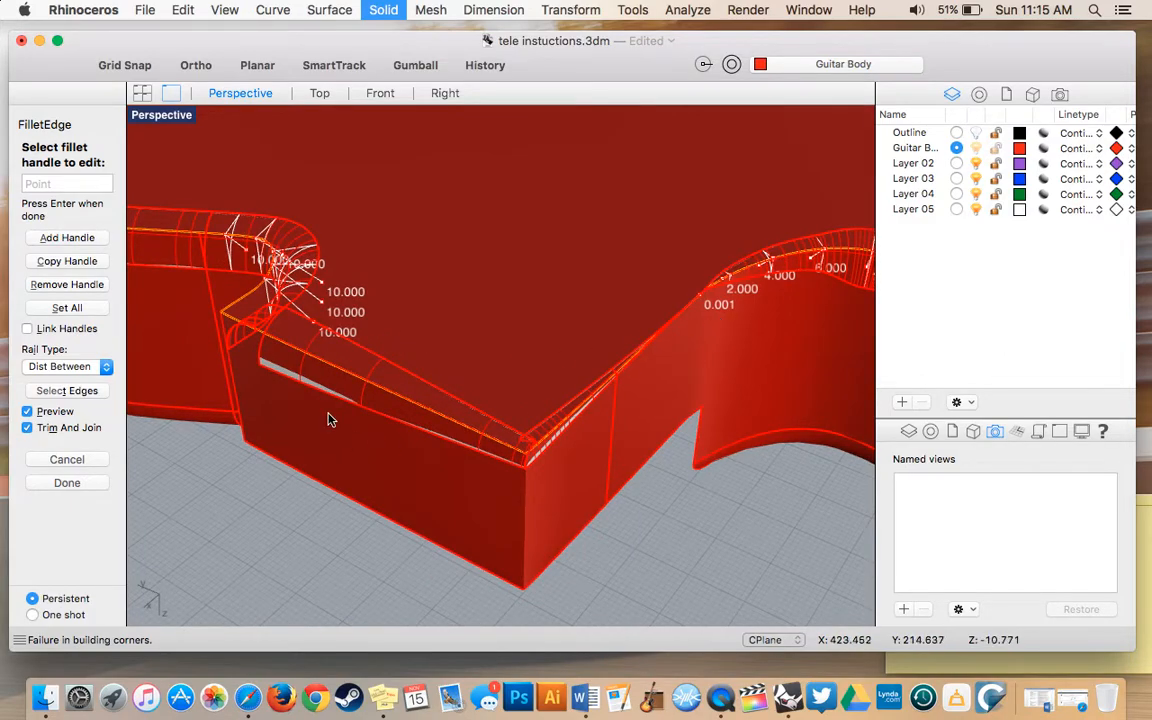
pyautogui.hscroll(-10, 250, 333)
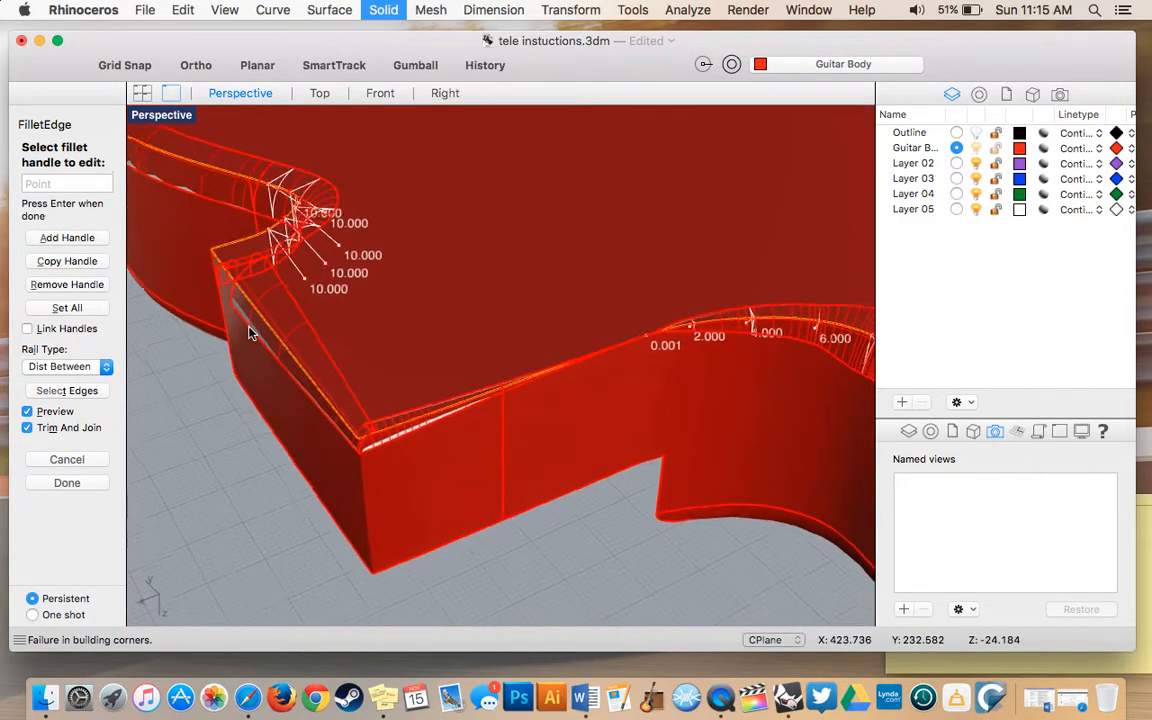
pyautogui.hscroll(-10, 250, 333)
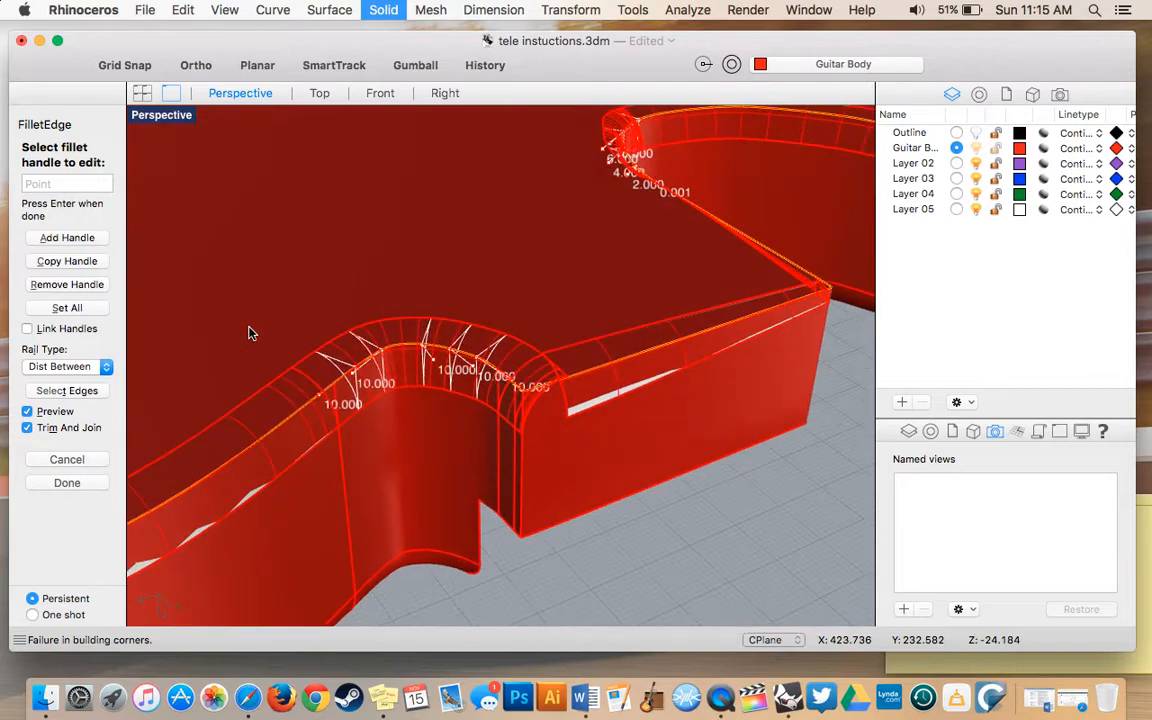
pyautogui.hscroll(-10, 250, 333)
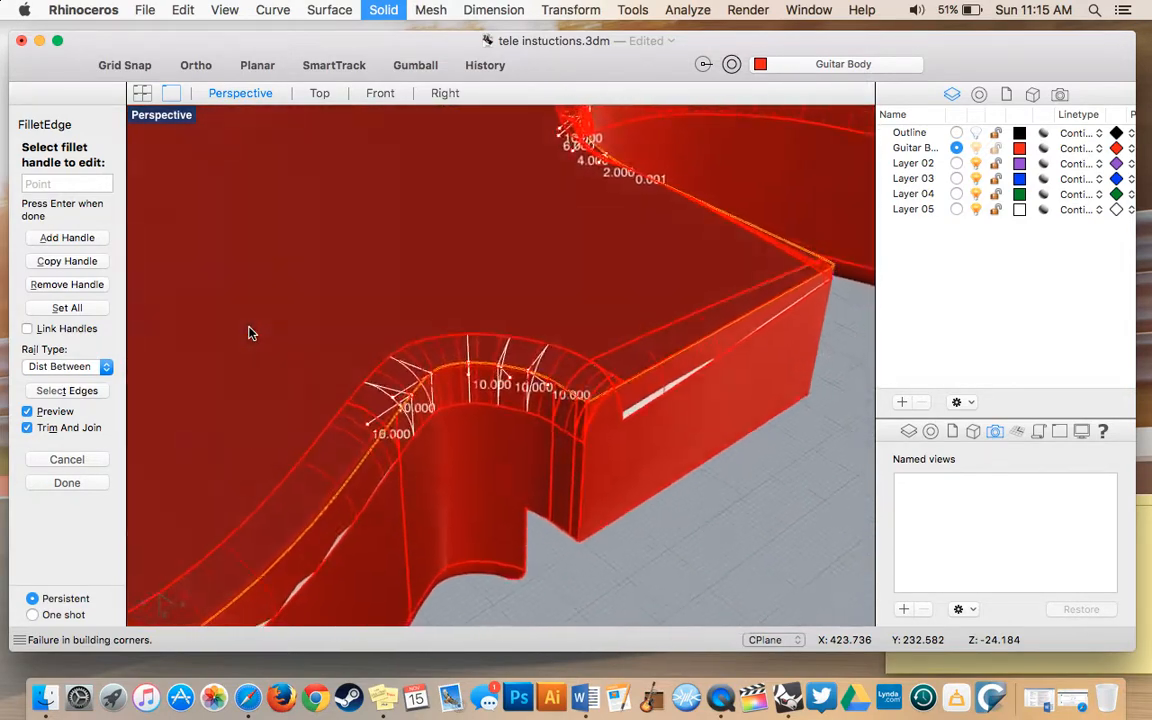
pyautogui.hscroll(-8, 250, 333)
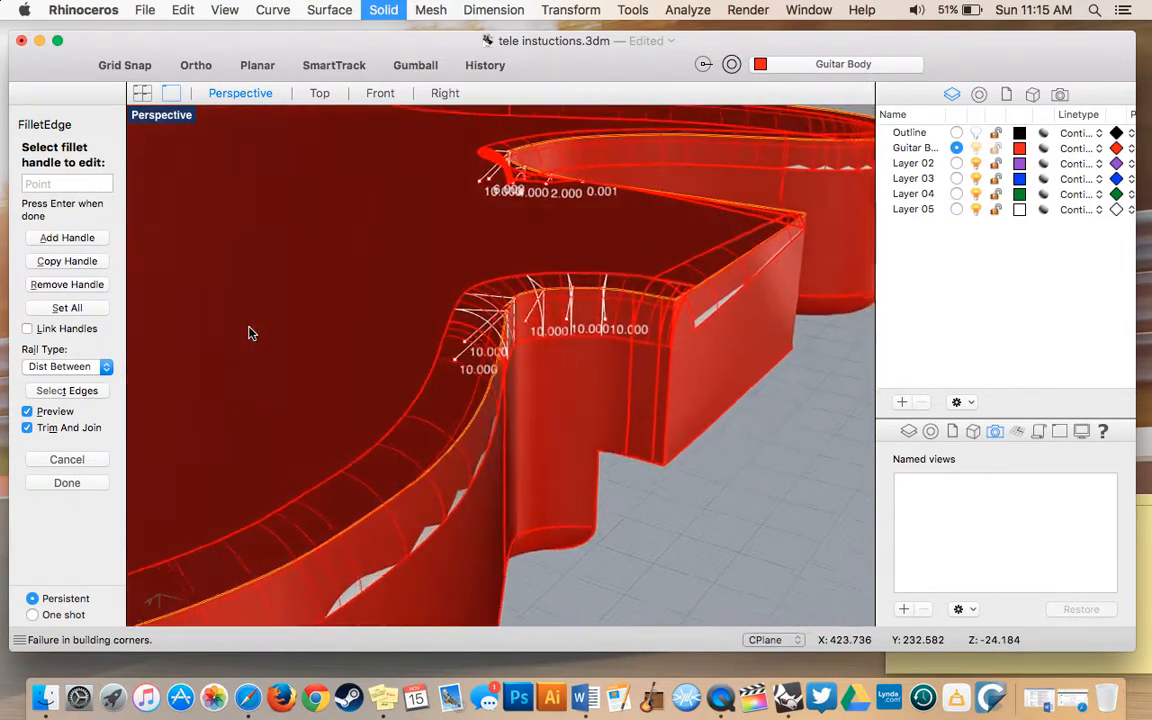
pyautogui.click(590, 340)
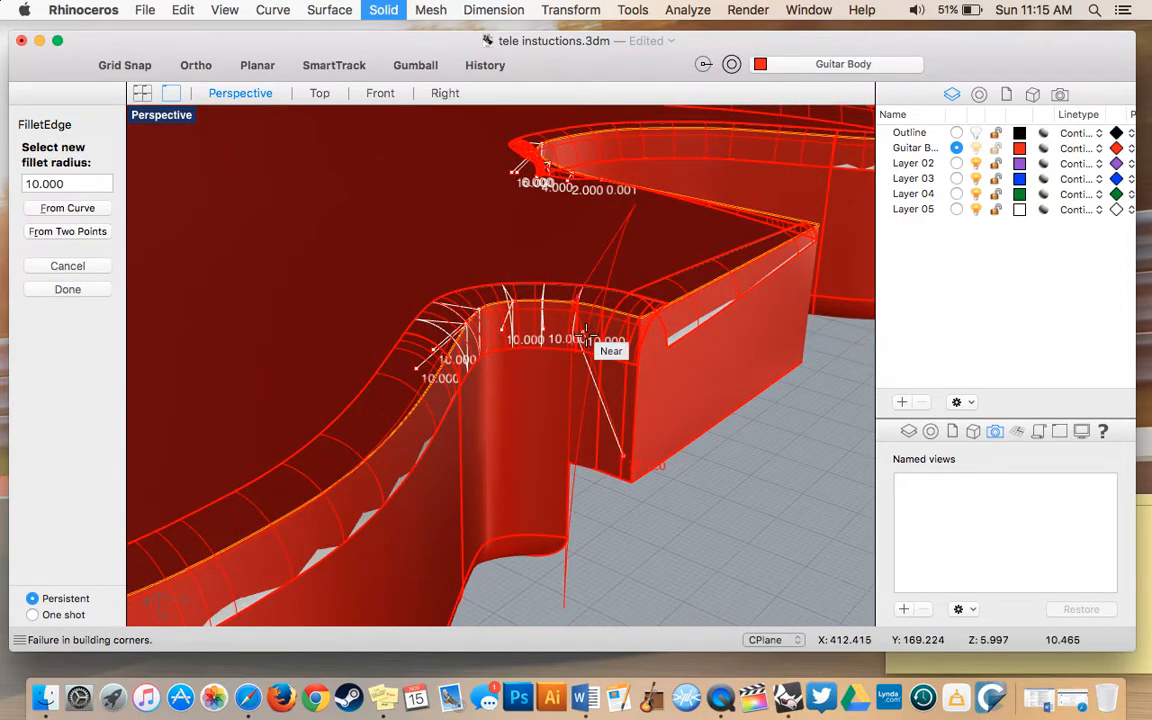
pyautogui.doubleClick(96, 185)
pyautogui.write('0')
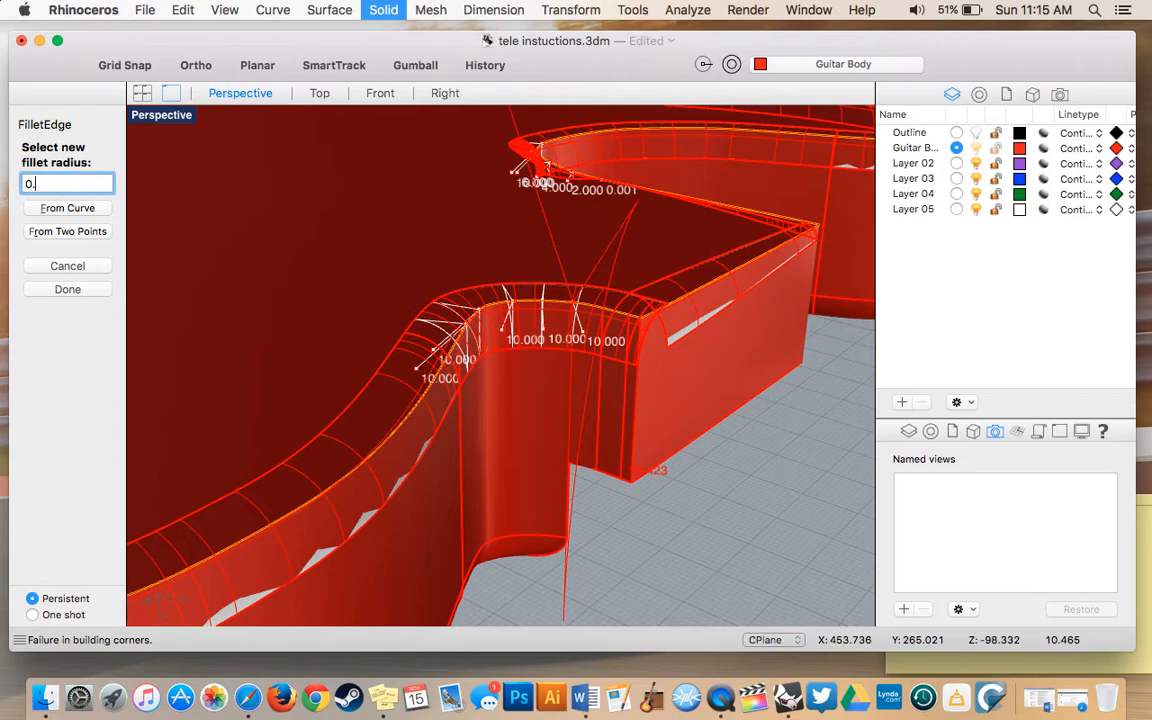
pyautogui.click(68, 289)
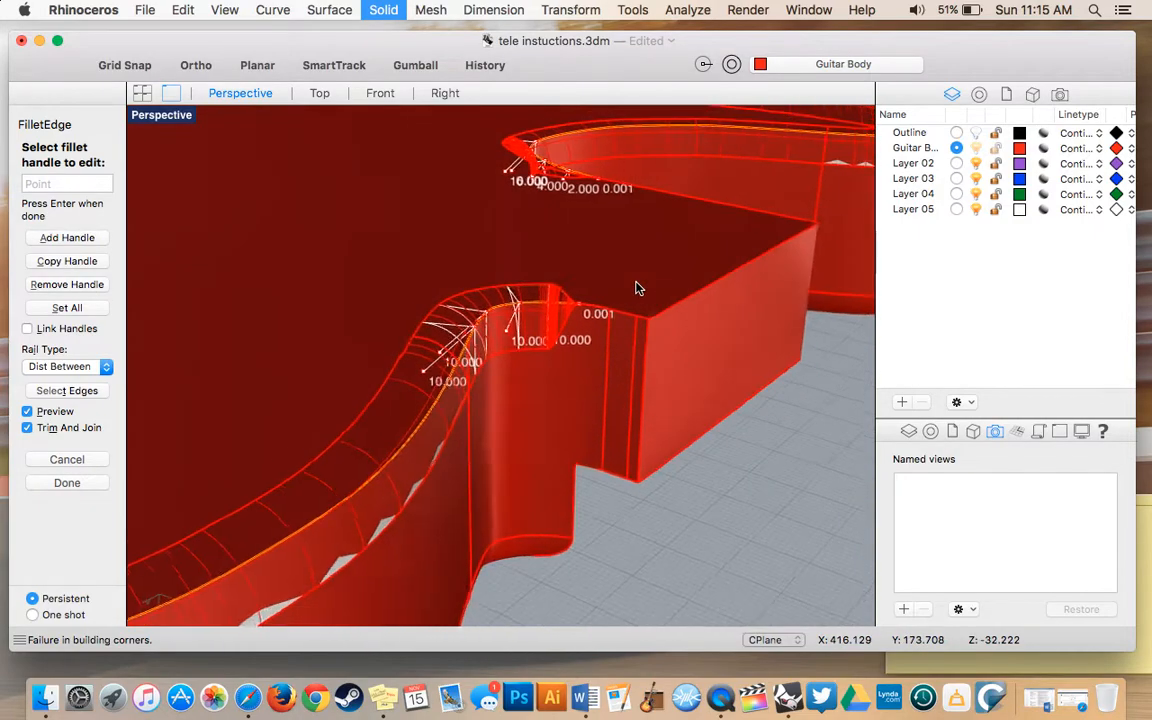
# Step: Check the heel edges in the preview and set the notch's second fillet handle from the heel to radius 5
pyautogui.moveTo(636, 288); pyautogui.dragTo(484, 292, button='right')
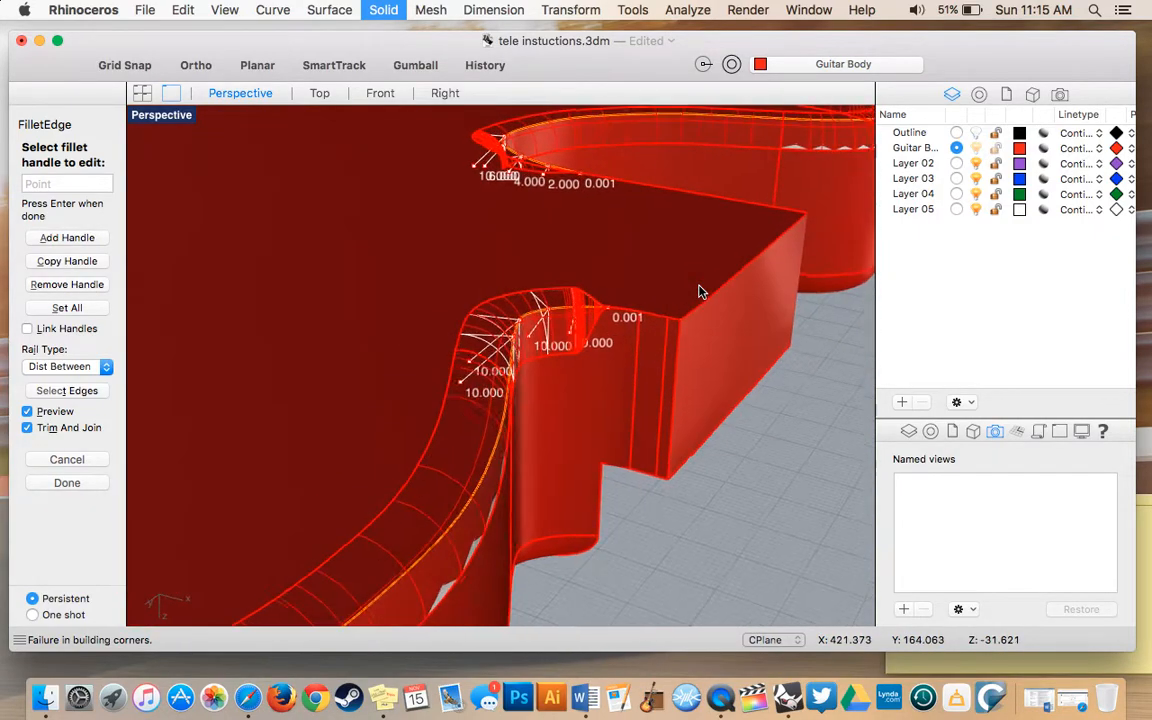
pyautogui.hscroll(-10, 700, 290)
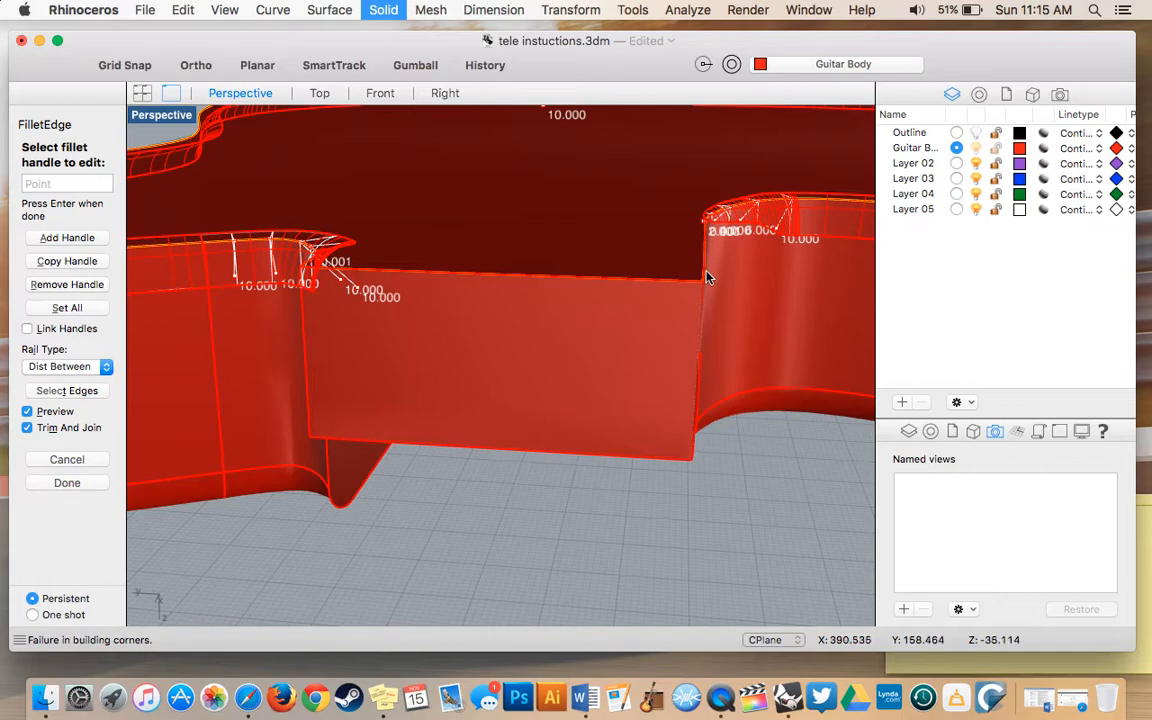
pyautogui.hscroll(-6, 465, 280)
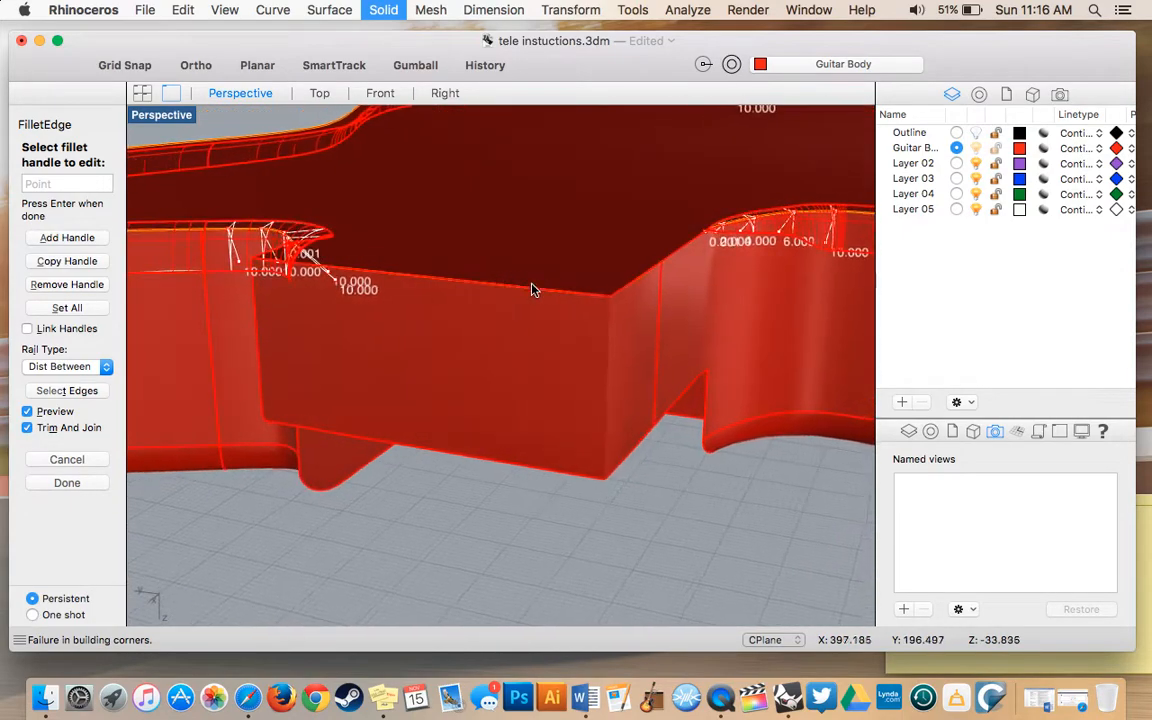
pyautogui.hscroll(-10, 542, 303)
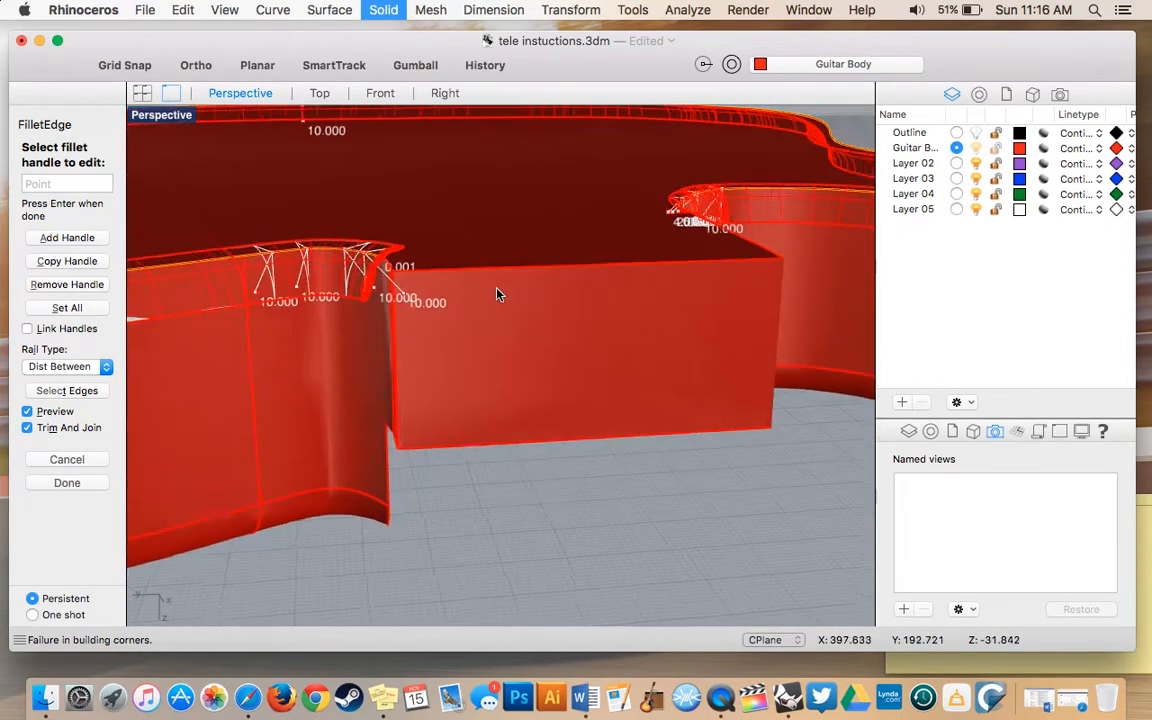
pyautogui.hscroll(-10, 498, 293)
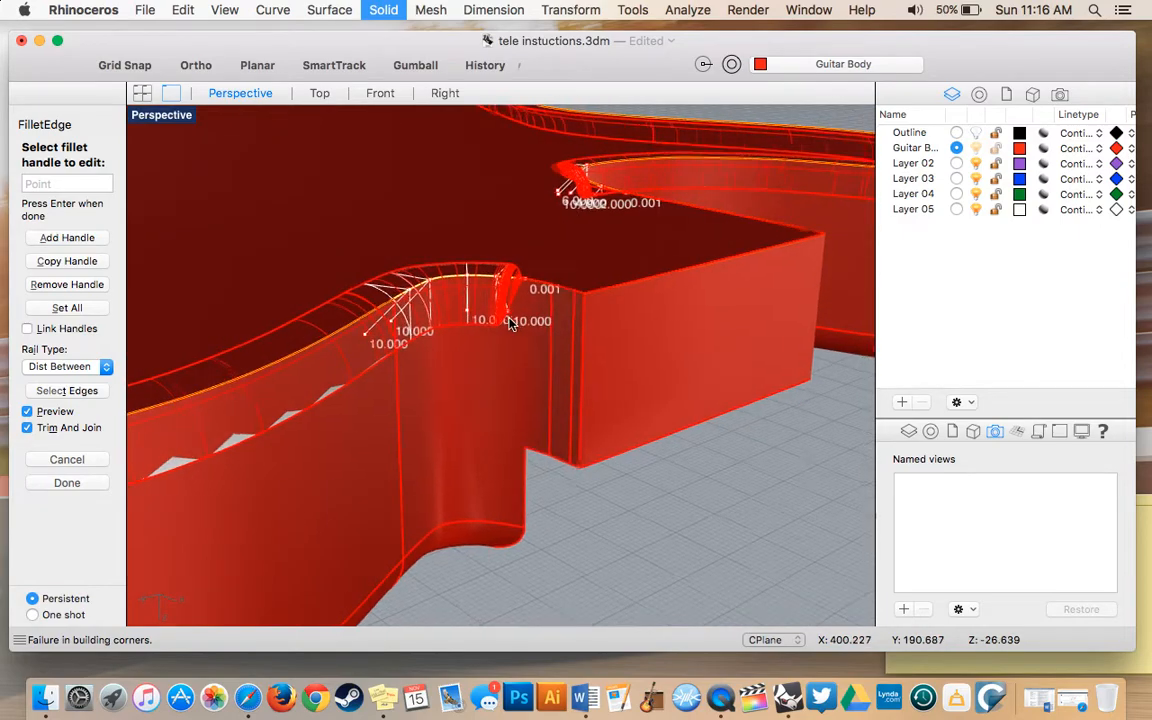
pyautogui.hscroll(-6, 505, 318)
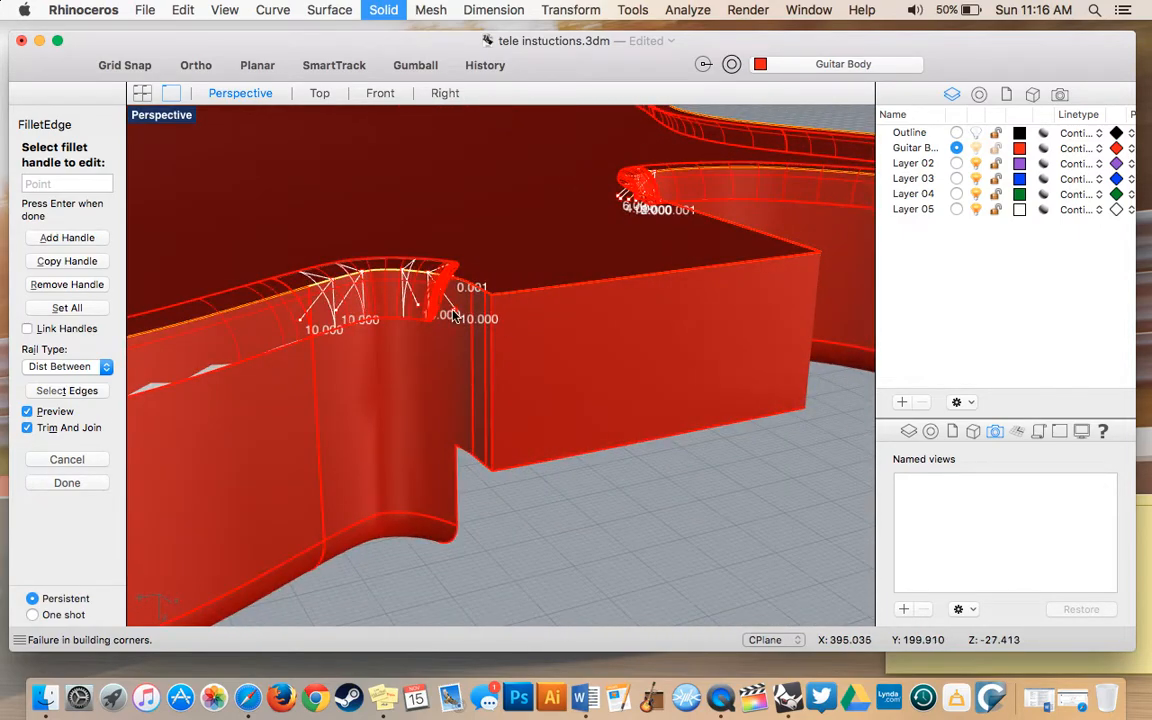
pyautogui.click(459, 312)
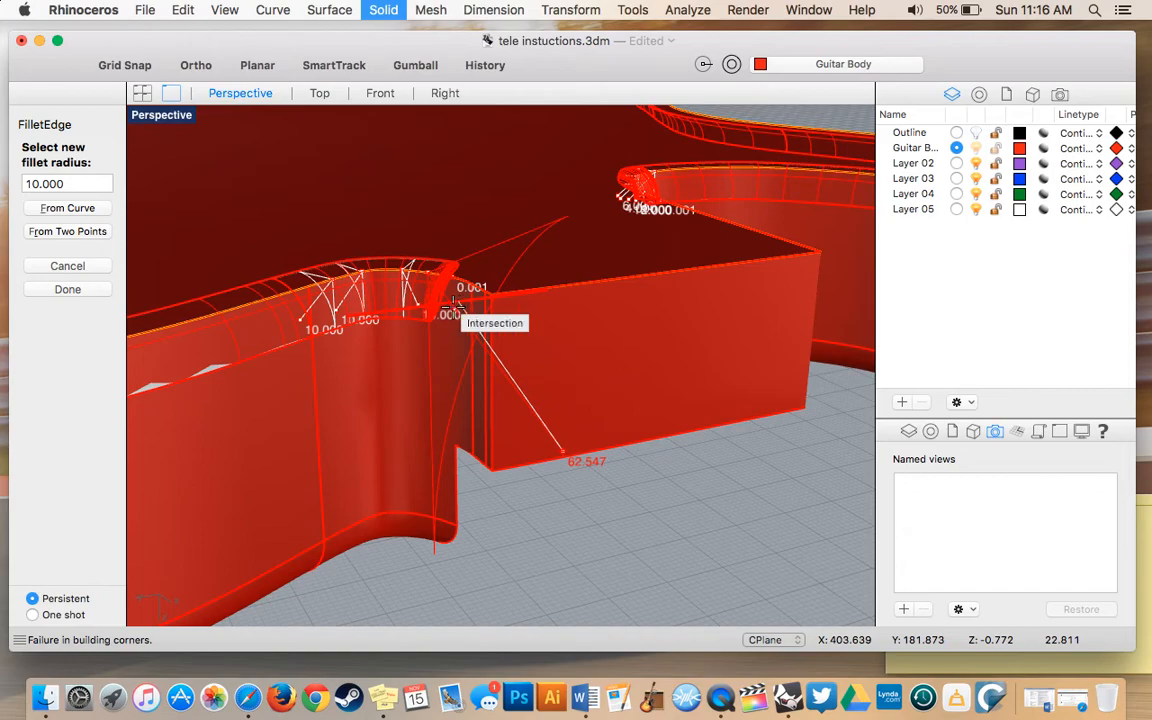
pyautogui.click(93, 184)
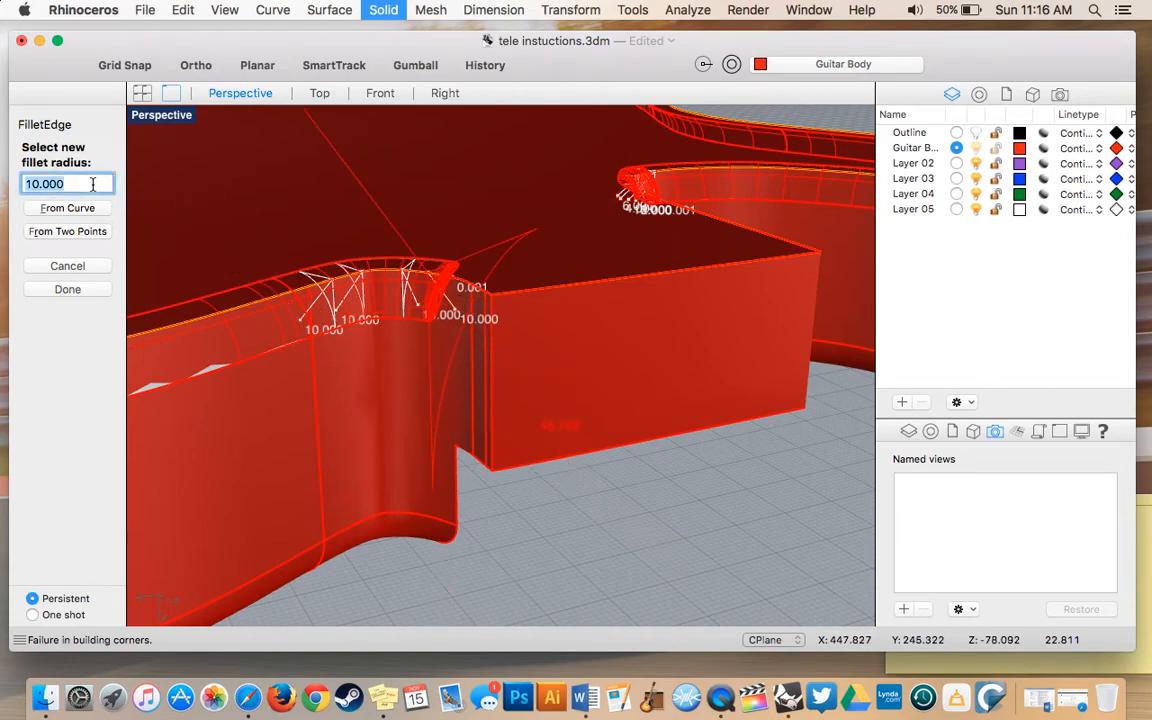
pyautogui.press('Return')
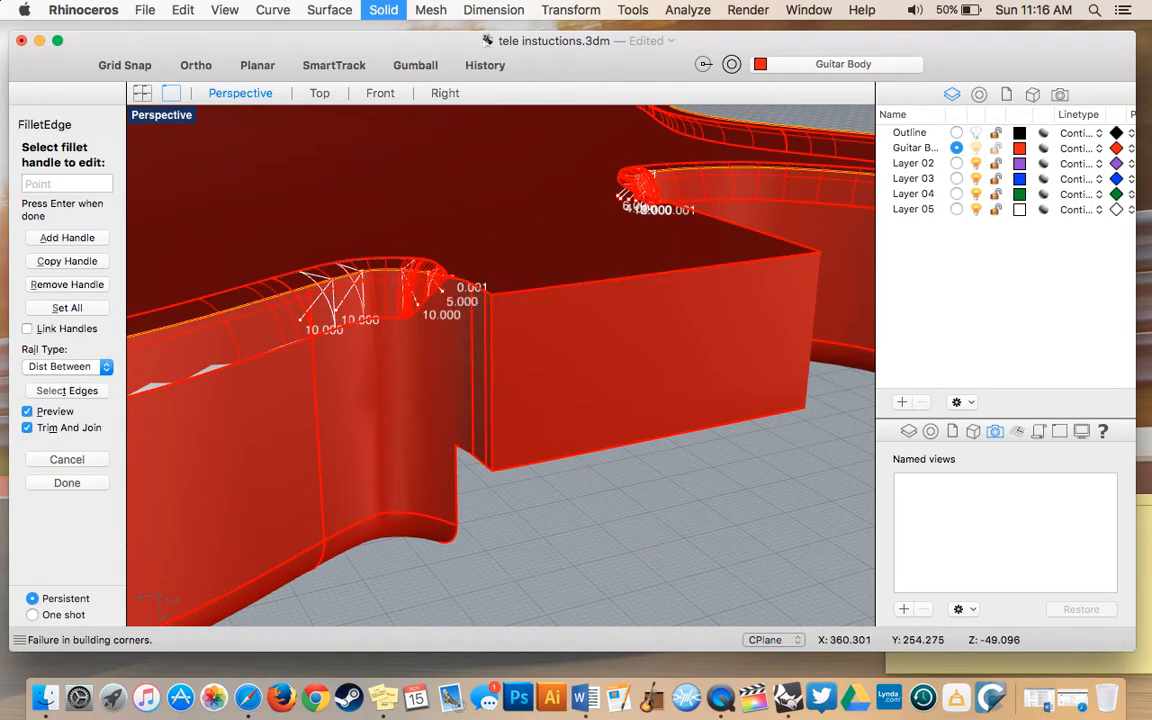
# Step: Set the third fillet handle from the heel on the small notch to radius 6
pyautogui.moveTo(285, 264); pyautogui.dragTo(372, 295, button='right')
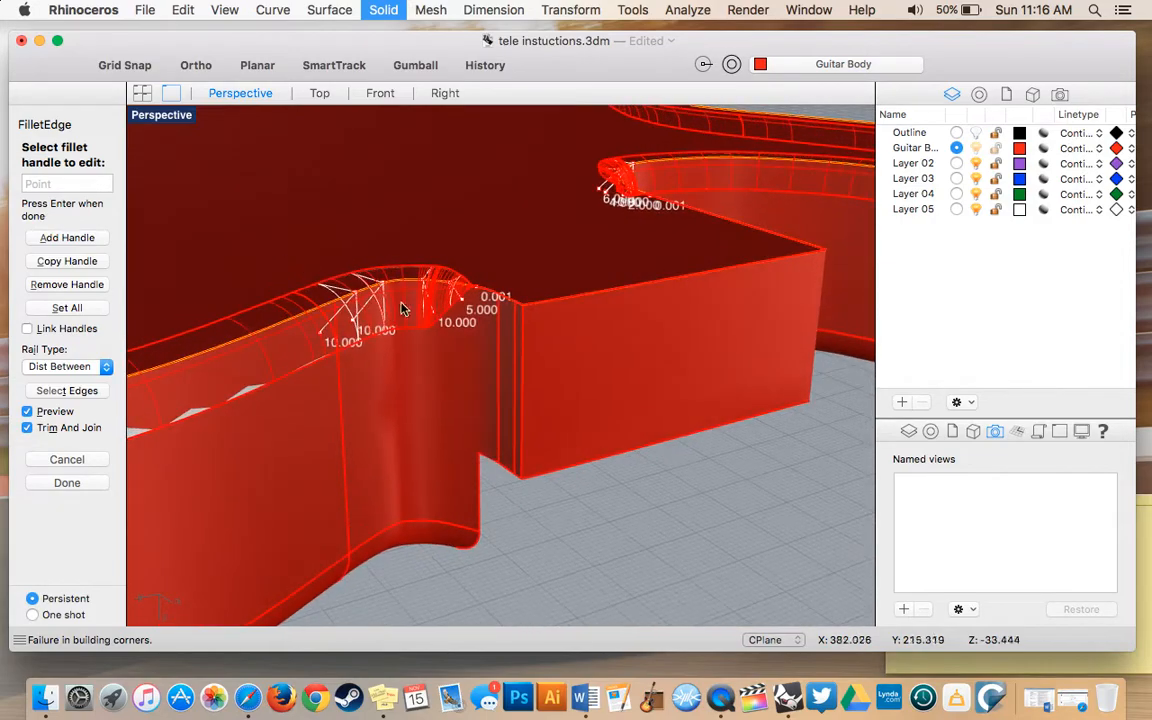
pyautogui.click(390, 281)
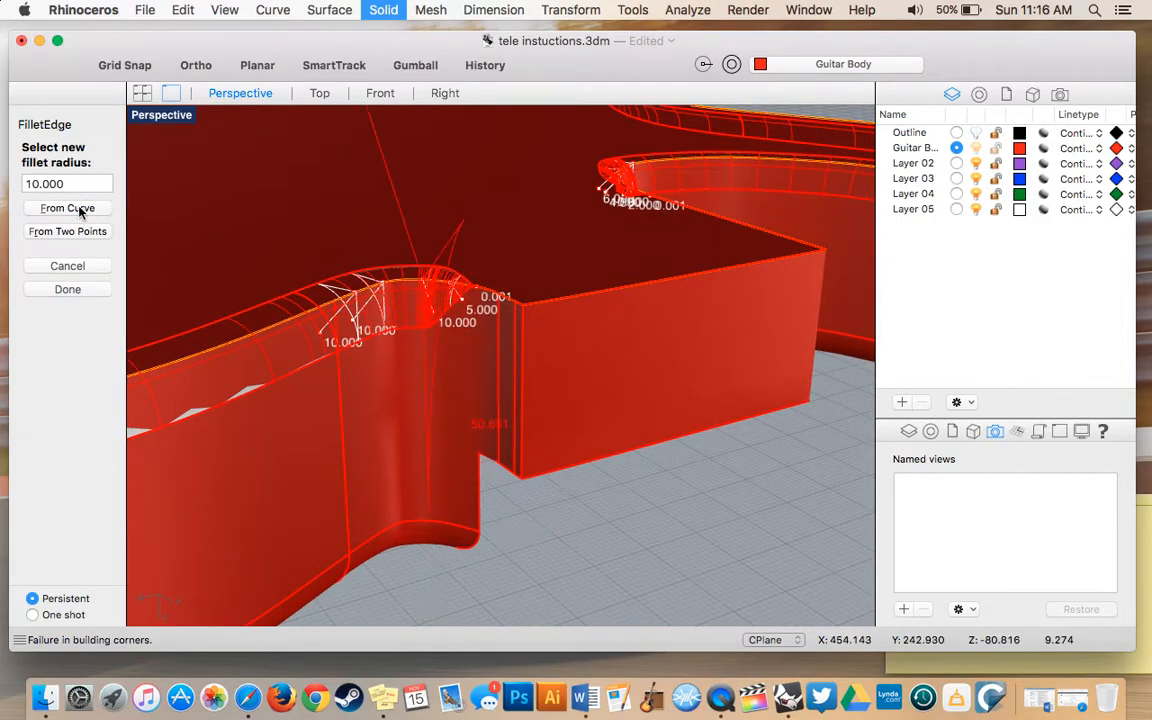
pyautogui.write('4')
pyautogui.press('Return')
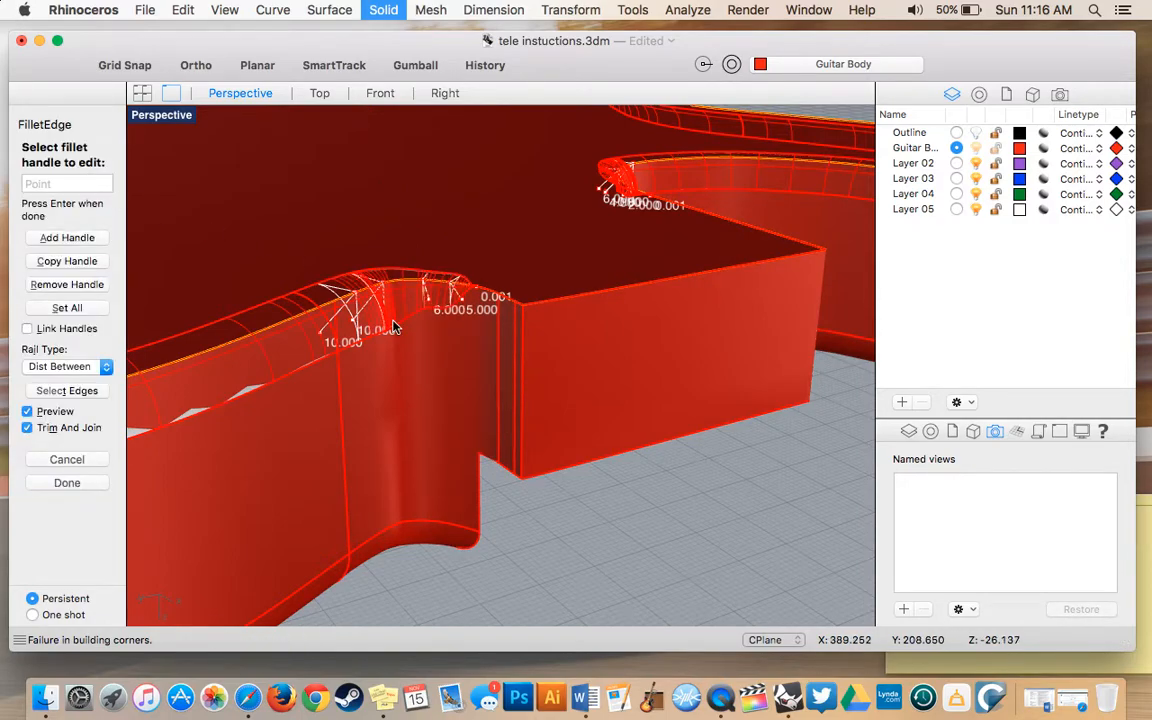
# Step: Set the notch's fourth fillet handle from the heel to radius 8 and check the blend on both sides of the heel
pyautogui.moveTo(383, 327); pyautogui.dragTo(343, 313, button='right')
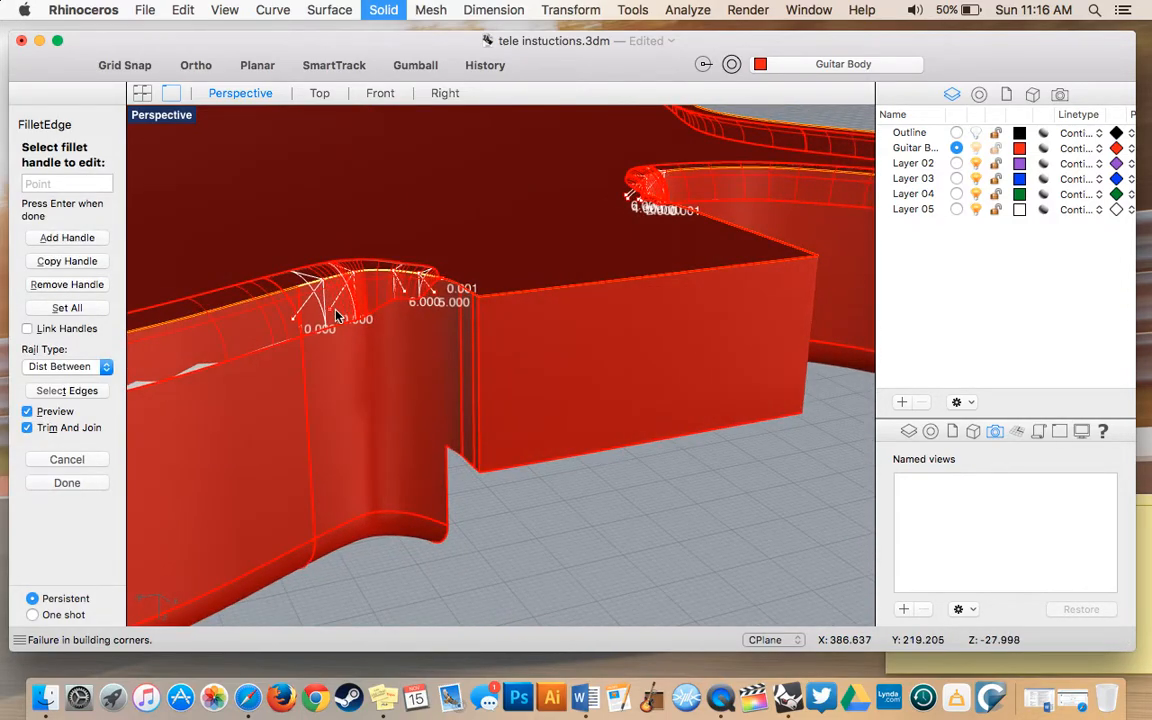
pyautogui.click(337, 316)
pyautogui.doubleClick(76, 186)
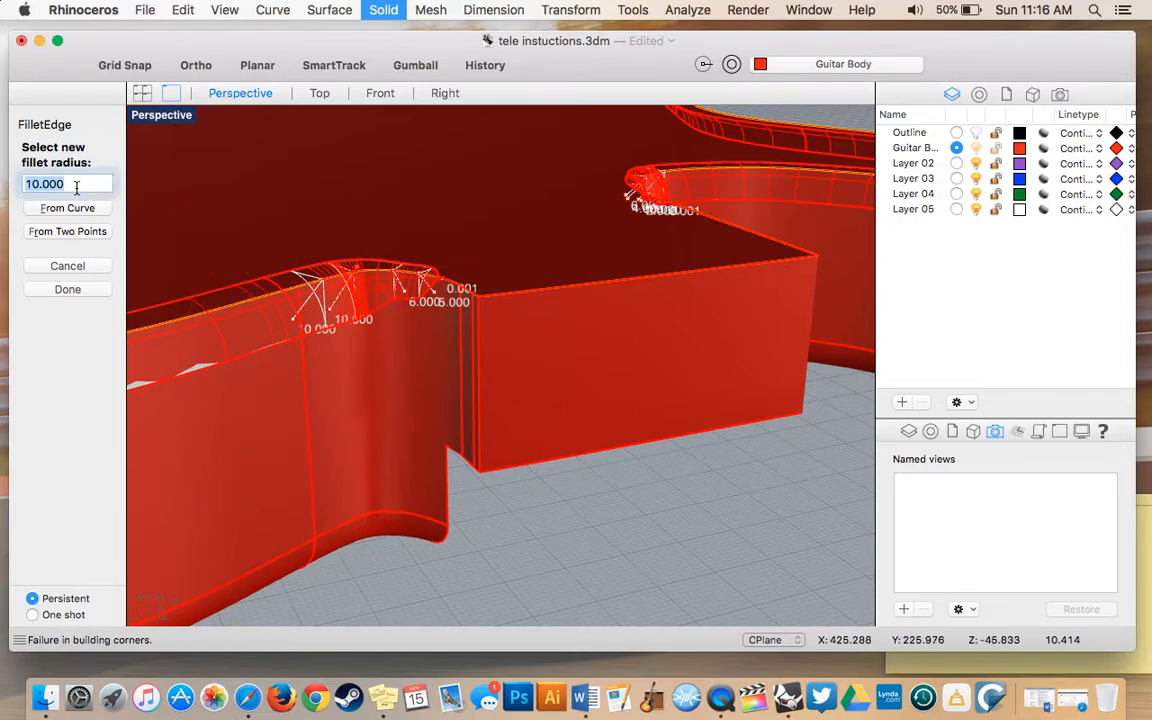
pyautogui.write('8')
pyautogui.press('Return')
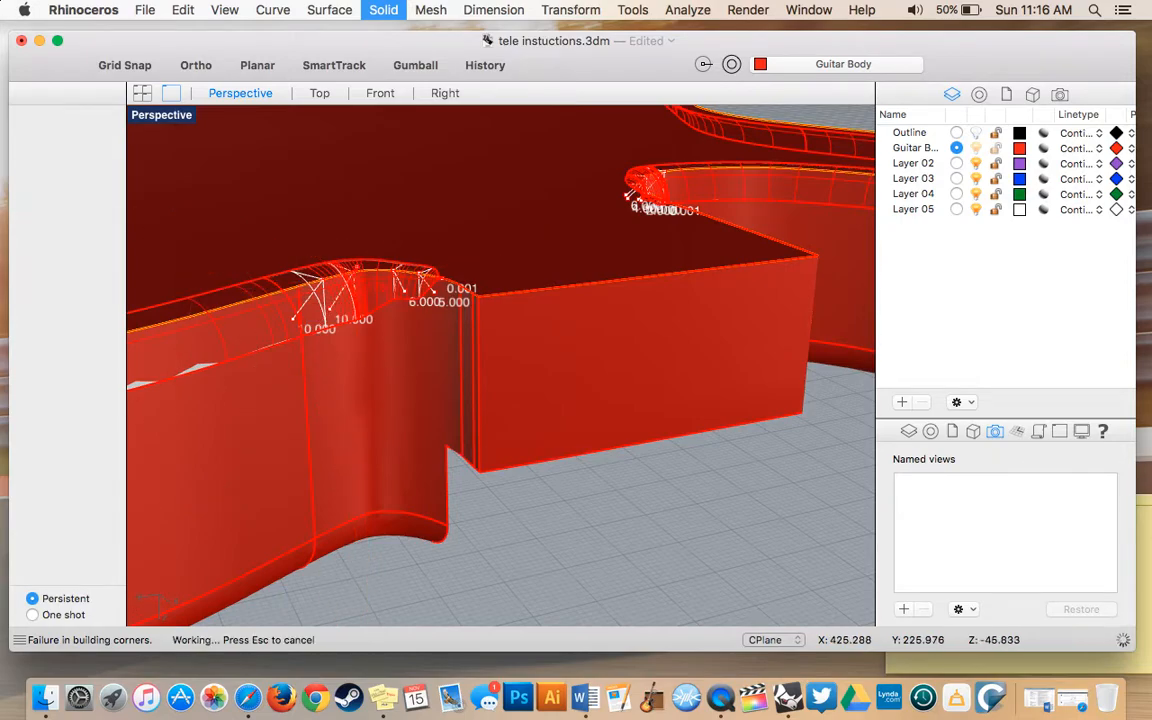
pyautogui.hscroll(5, 272, 251)
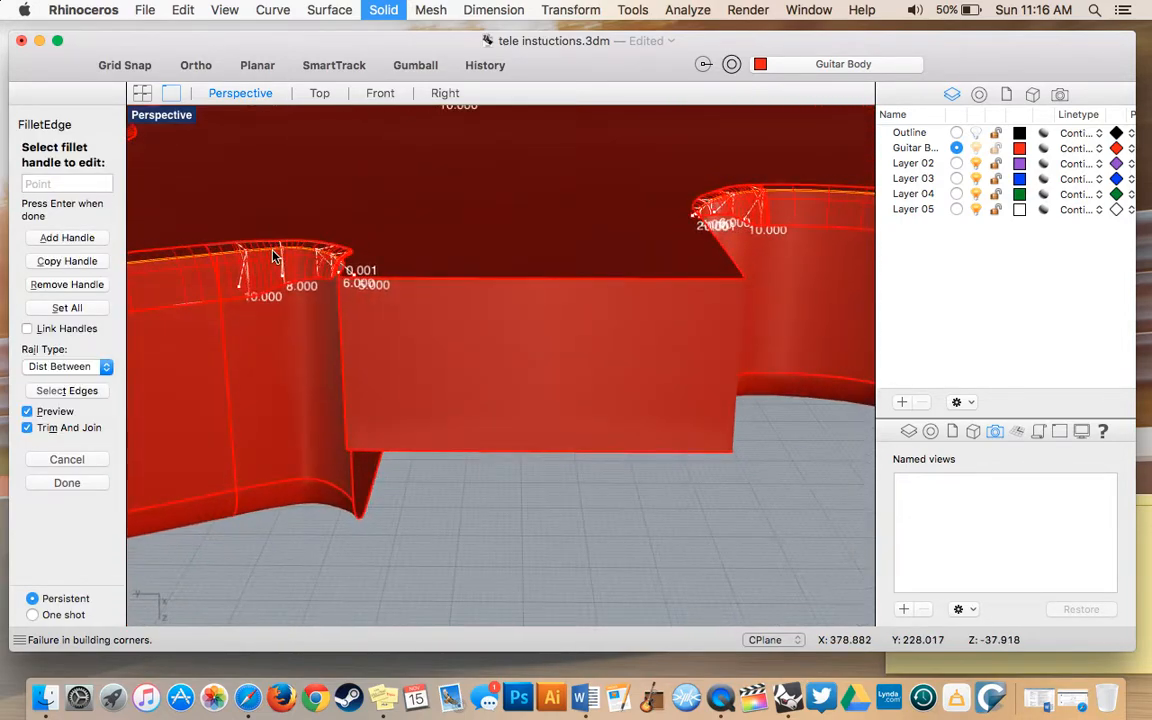
pyautogui.hscroll(10, 273, 256)
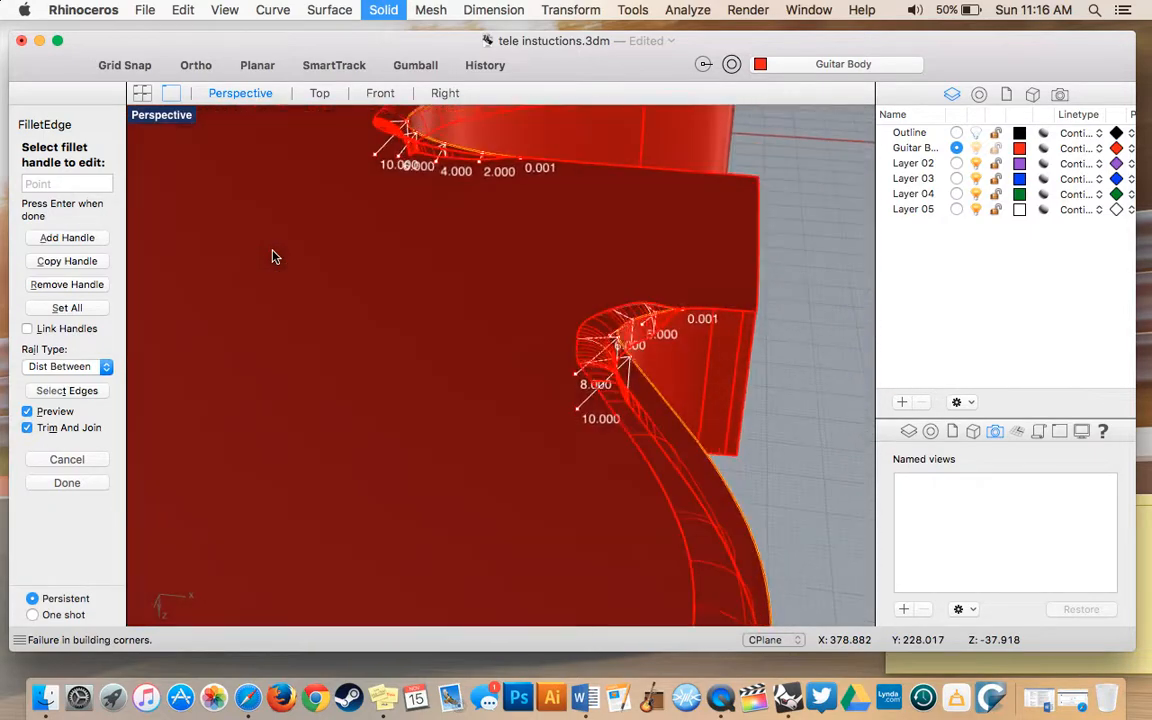
# Step: Check the tapered fillet preview on both sides of the neck heel and apply the variable-radius fillet to the body's back edge
pyautogui.hscroll(10, 273, 257)
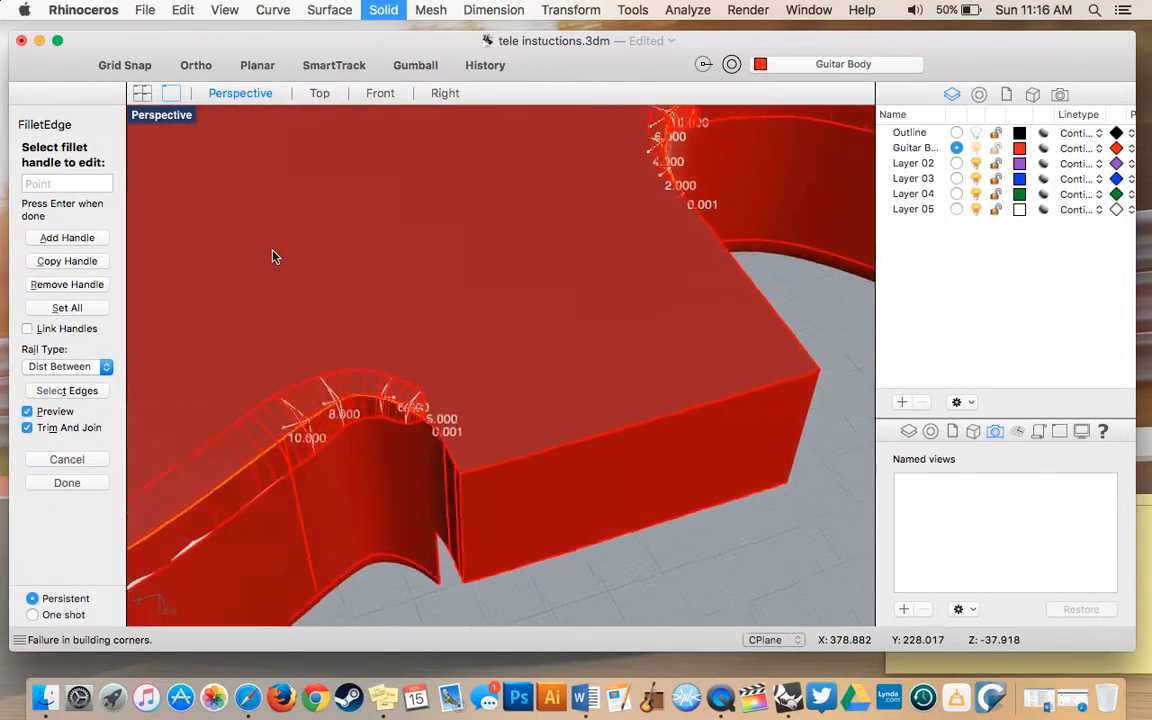
pyautogui.hscroll(8, 273, 256)
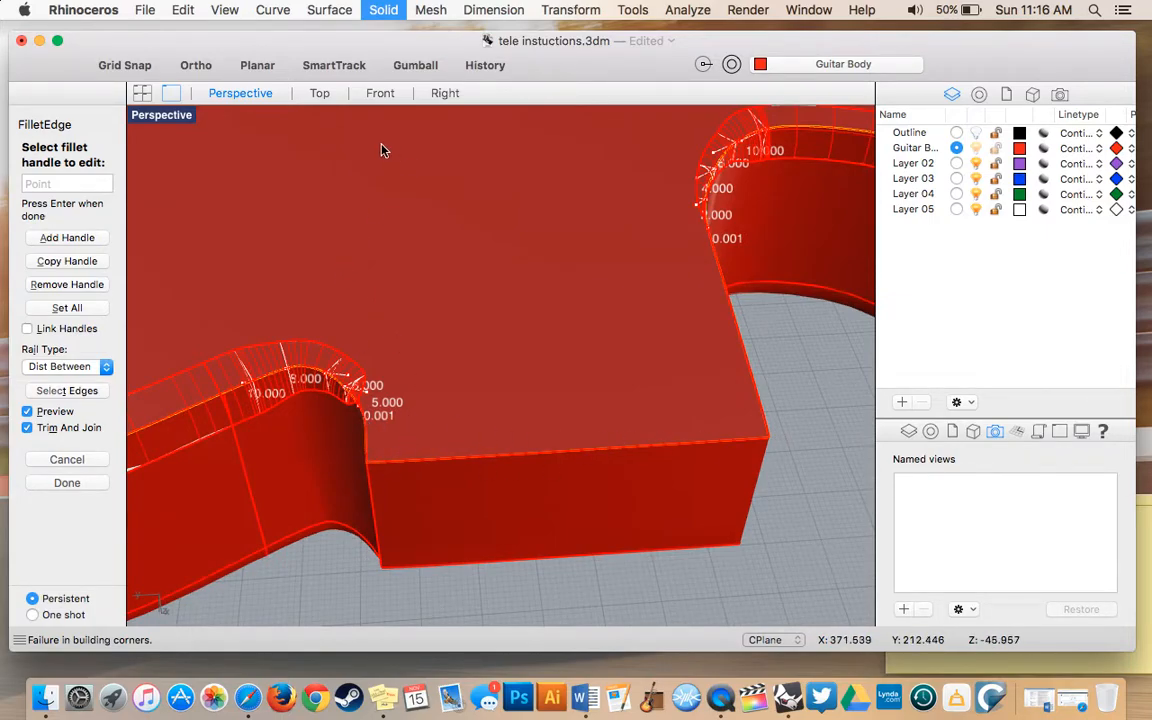
pyautogui.hscroll(8, 679, 404)
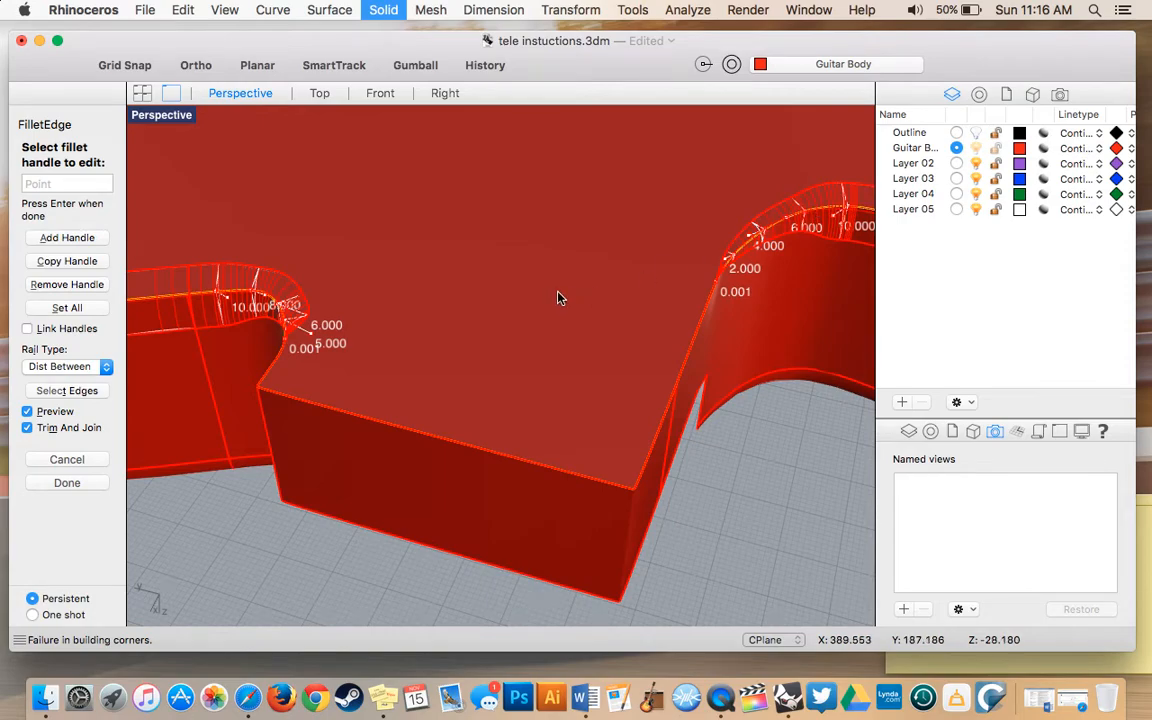
pyautogui.hscroll(6, 558, 297)
pyautogui.scroll(-5, 560, 298)
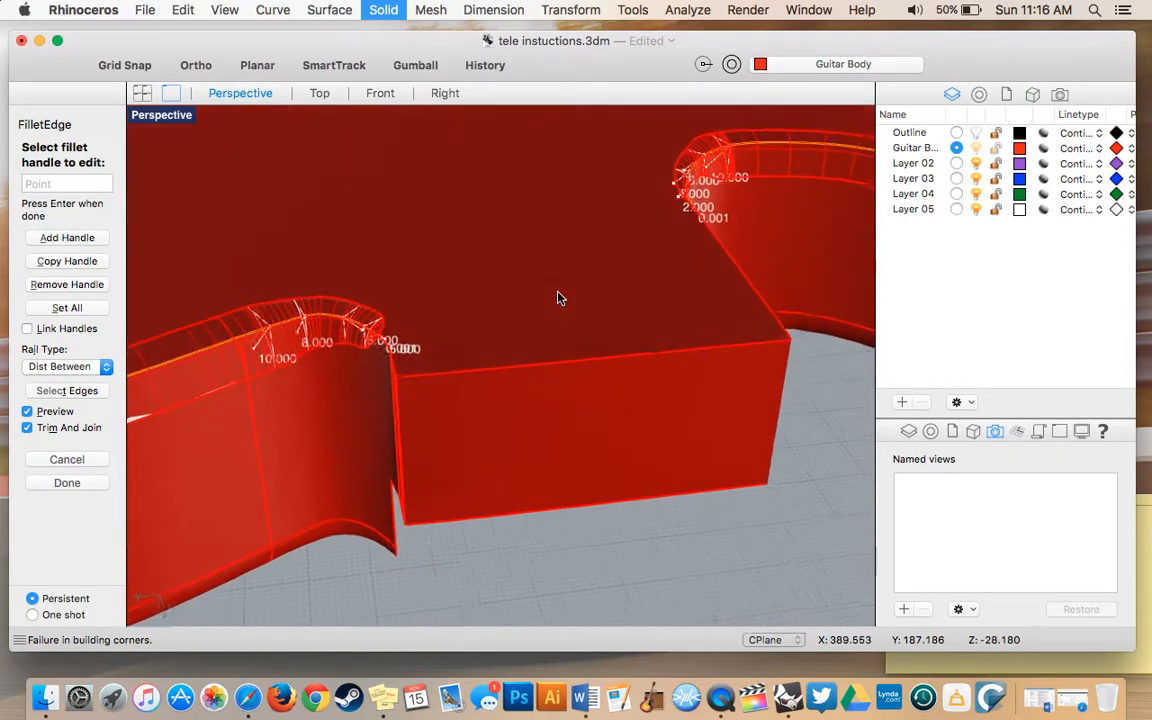
pyautogui.hscroll(-5, 560, 298)
pyautogui.hscroll(-3, 560, 298)
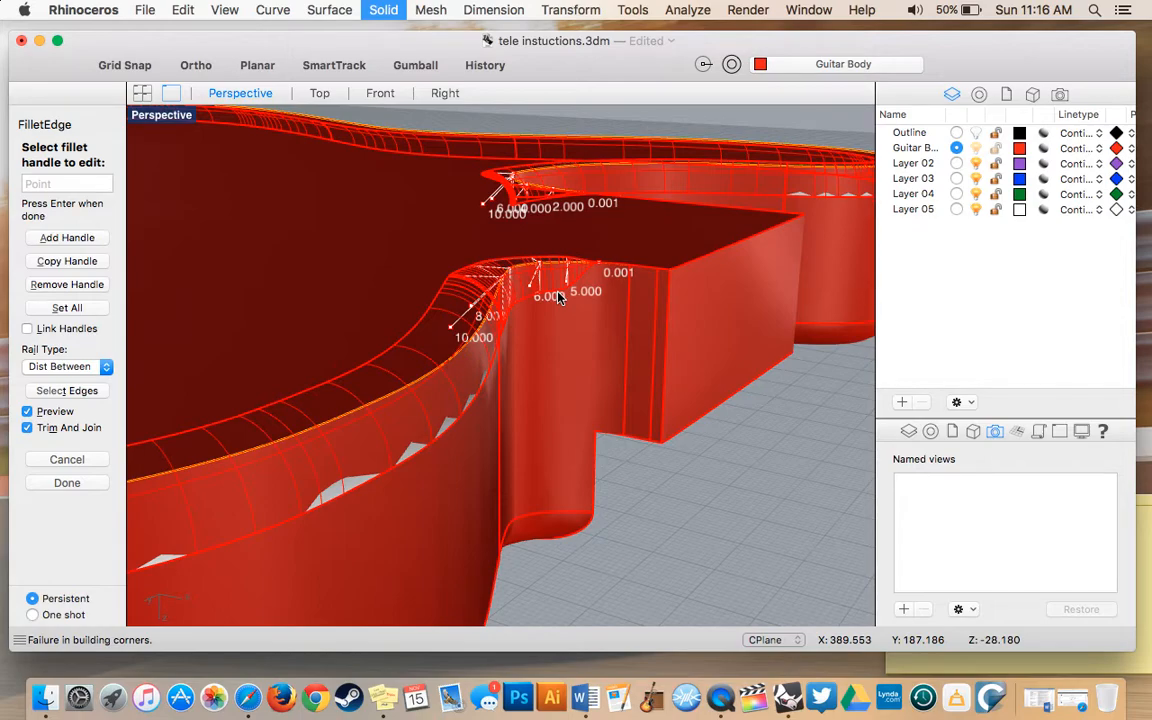
pyautogui.click(52, 484)
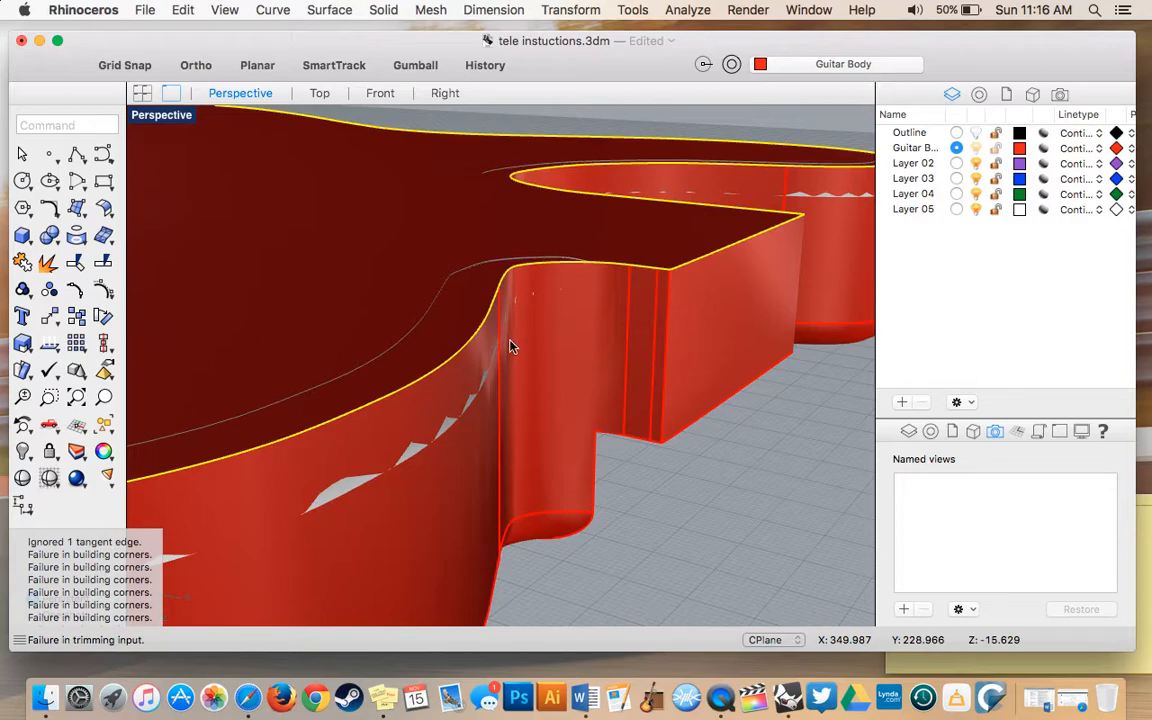
pyautogui.scroll(-10, 510, 346)
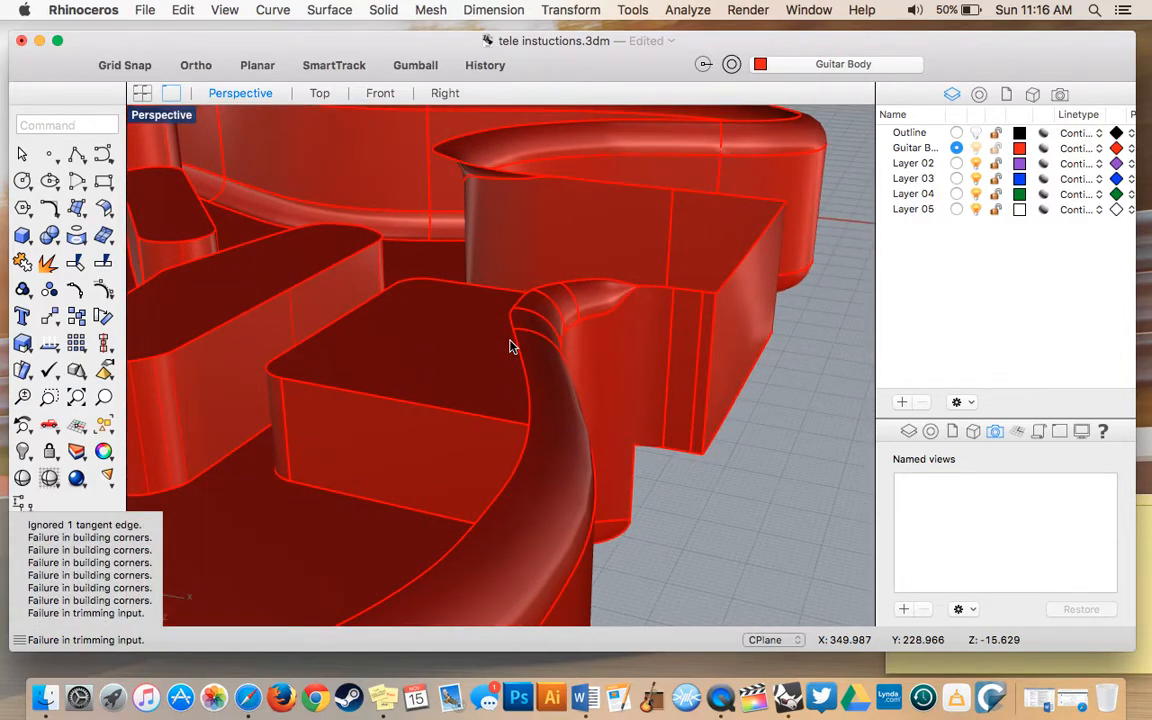